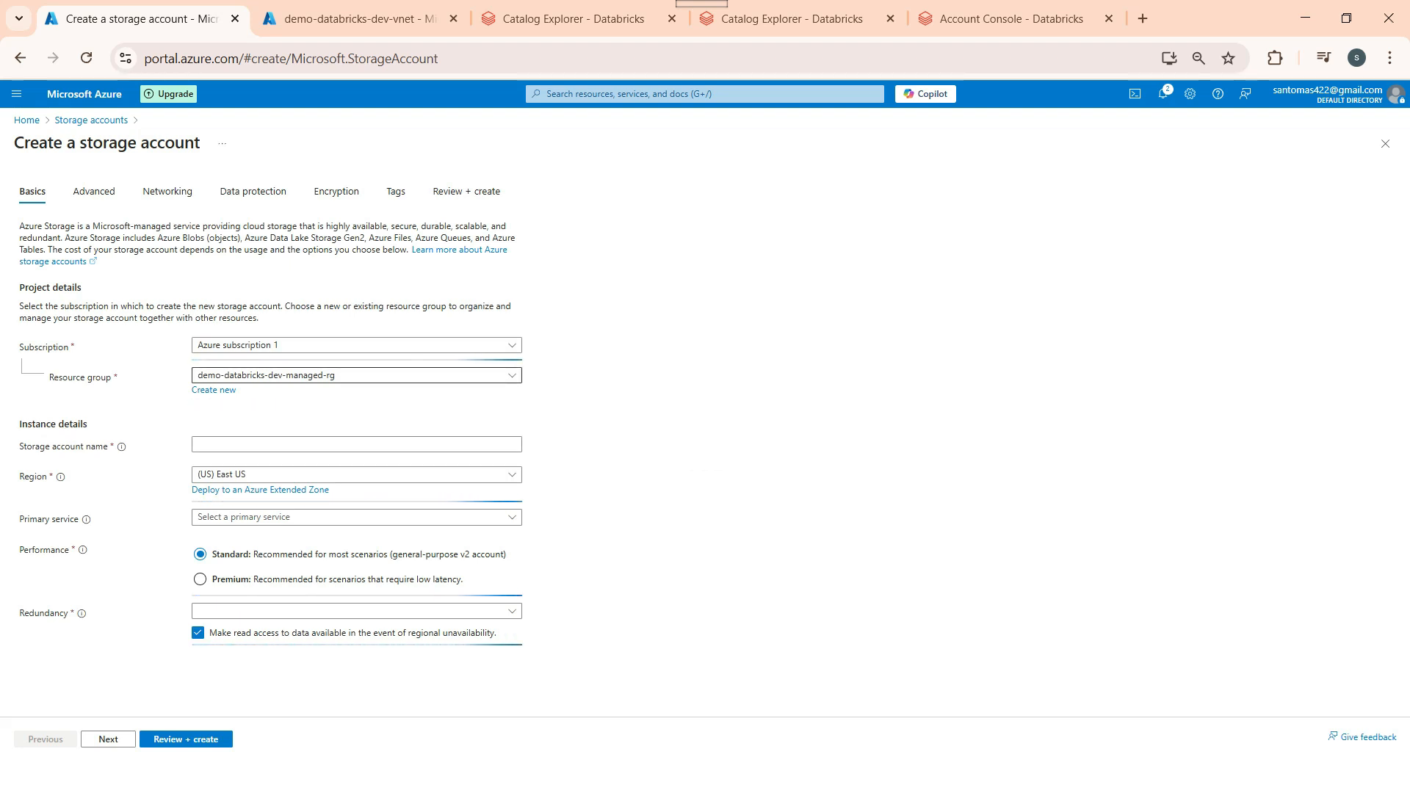
Step: Place the storage account in demo-databricks-dev-rg and enter the name demostorage-dev
{"action": "left_click", "coordinate": [356, 375]}
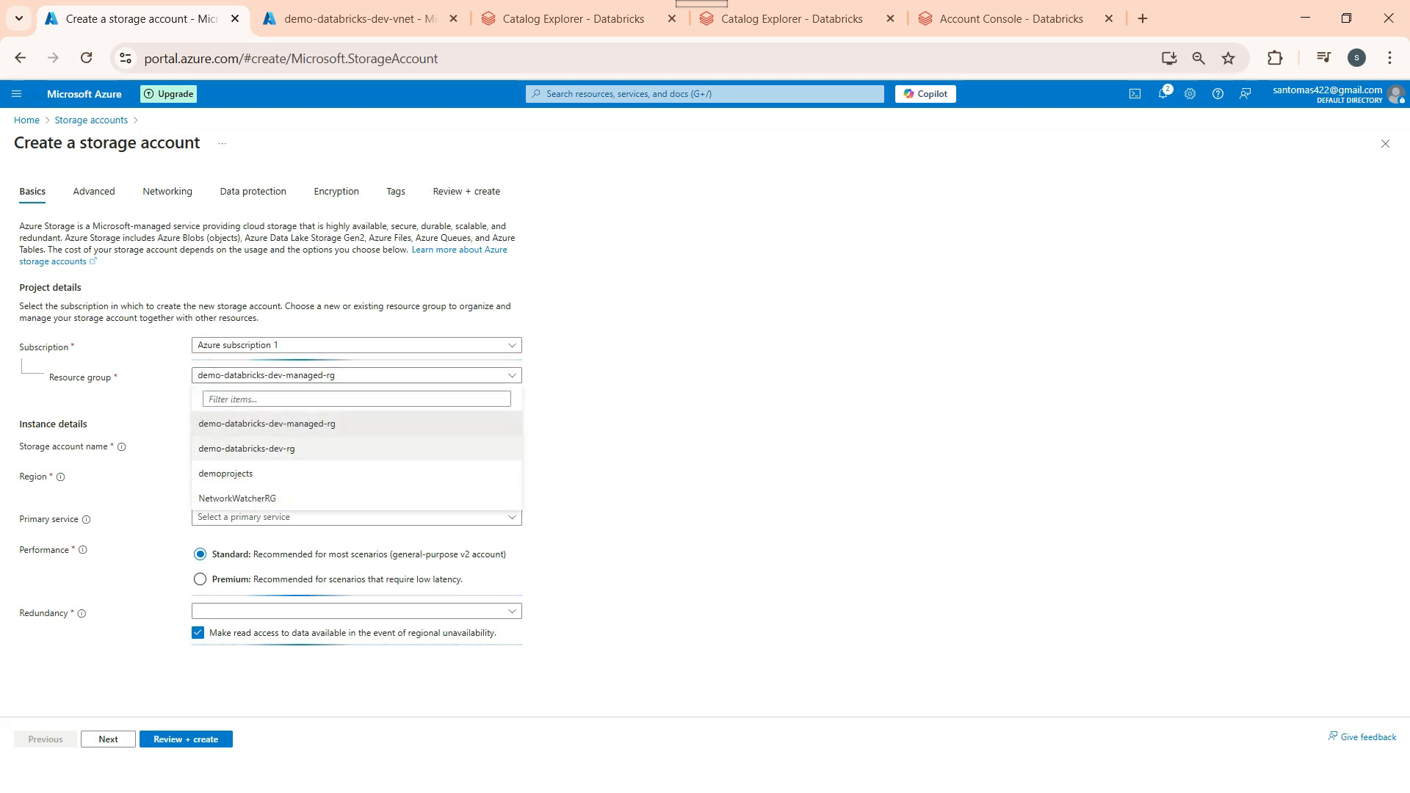
{"action": "left_click", "coordinate": [245, 448]}
{"action": "type", "text": "demosto"}
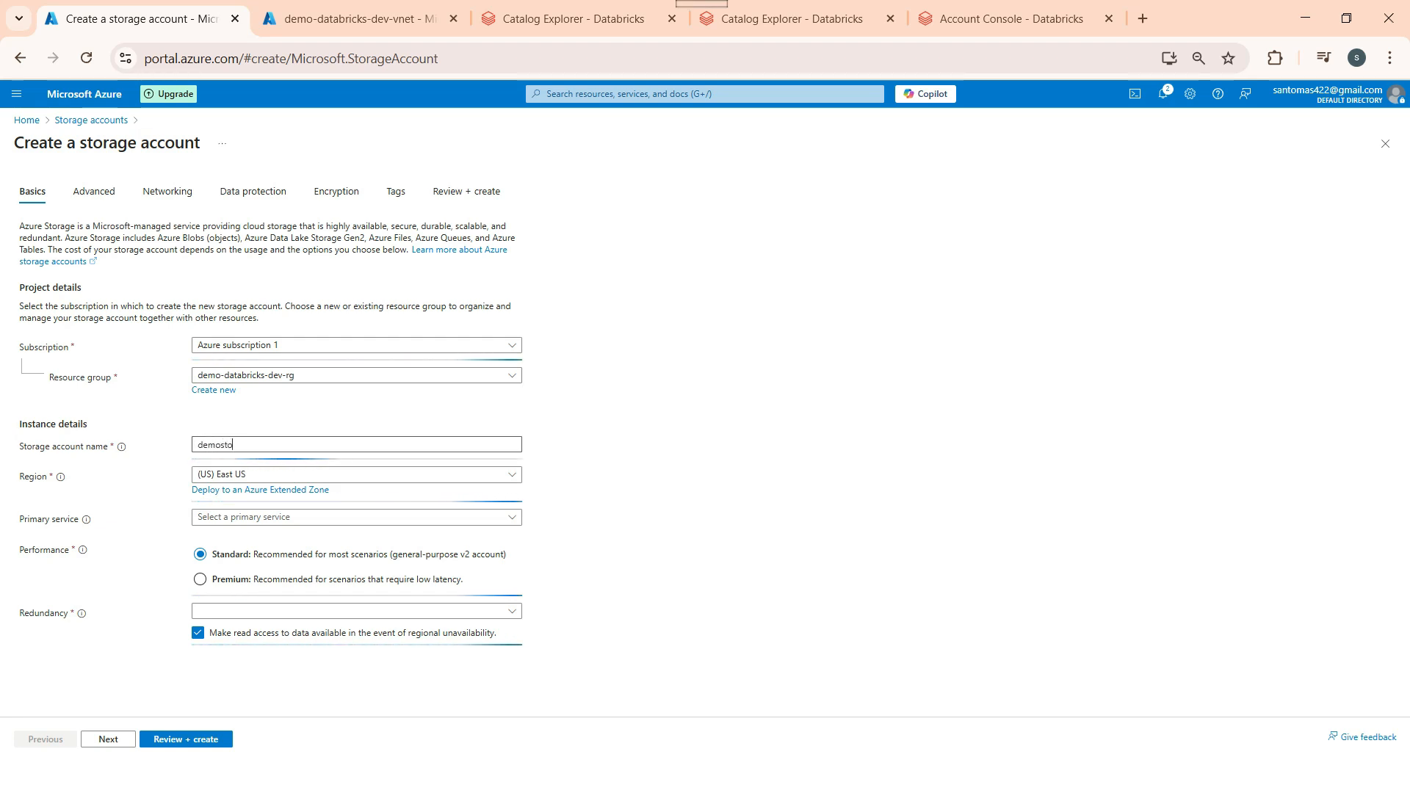
{"action": "type", "text": "rage-dev"}
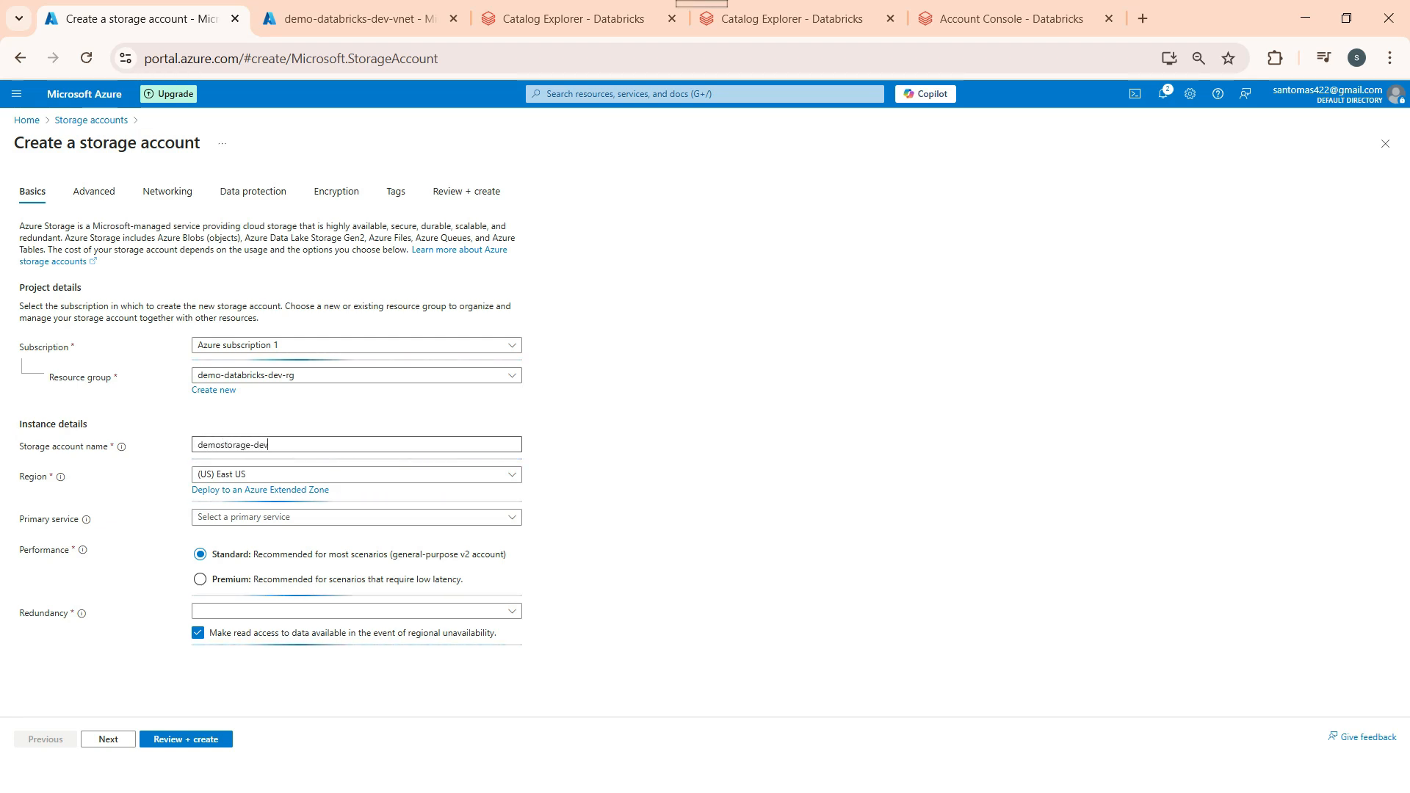
{"action": "key", "text": "Tab"}
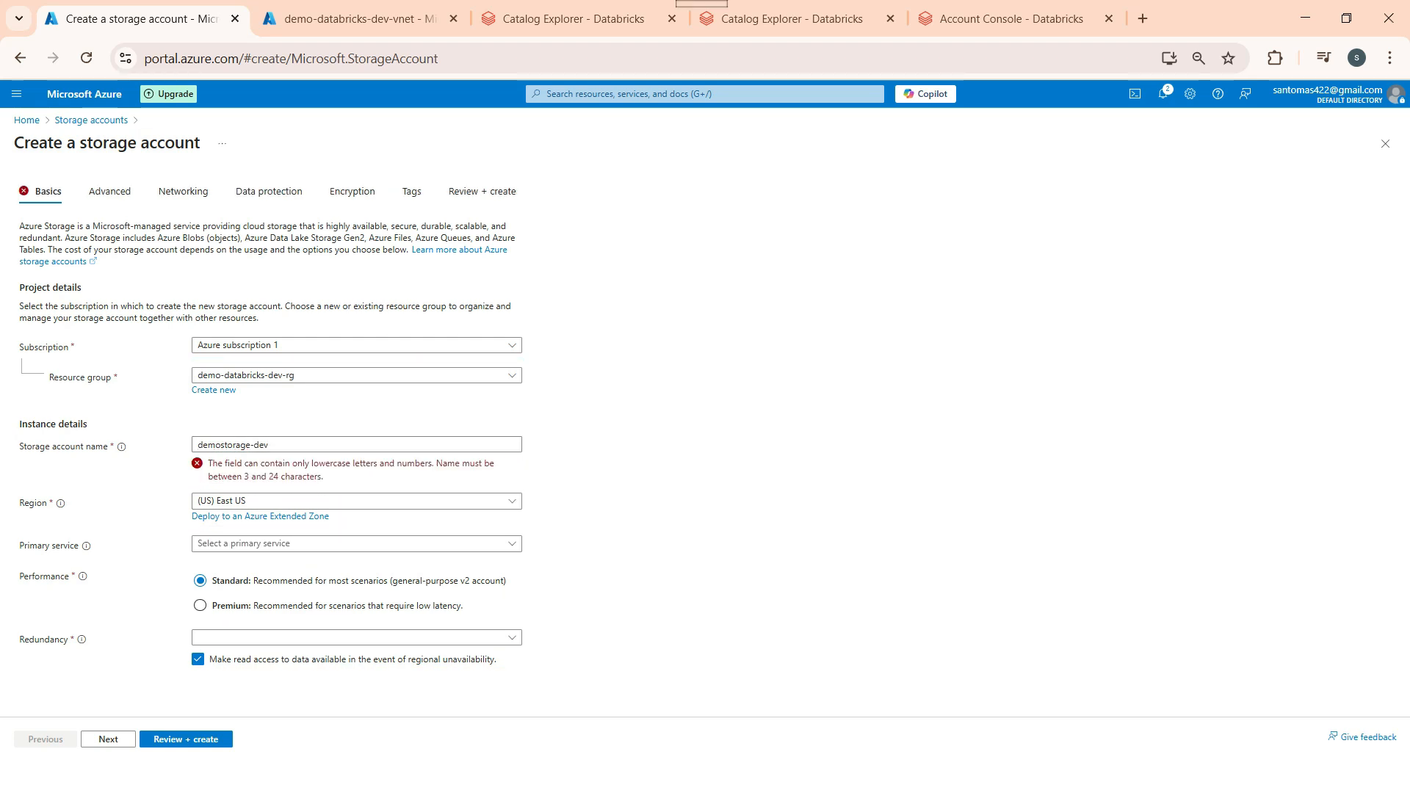
Step: Correct the account name to demostoragedevdv1 and set redundancy to locally-redundant storage (LRS)
{"action": "left_click", "coordinate": [268, 444]}
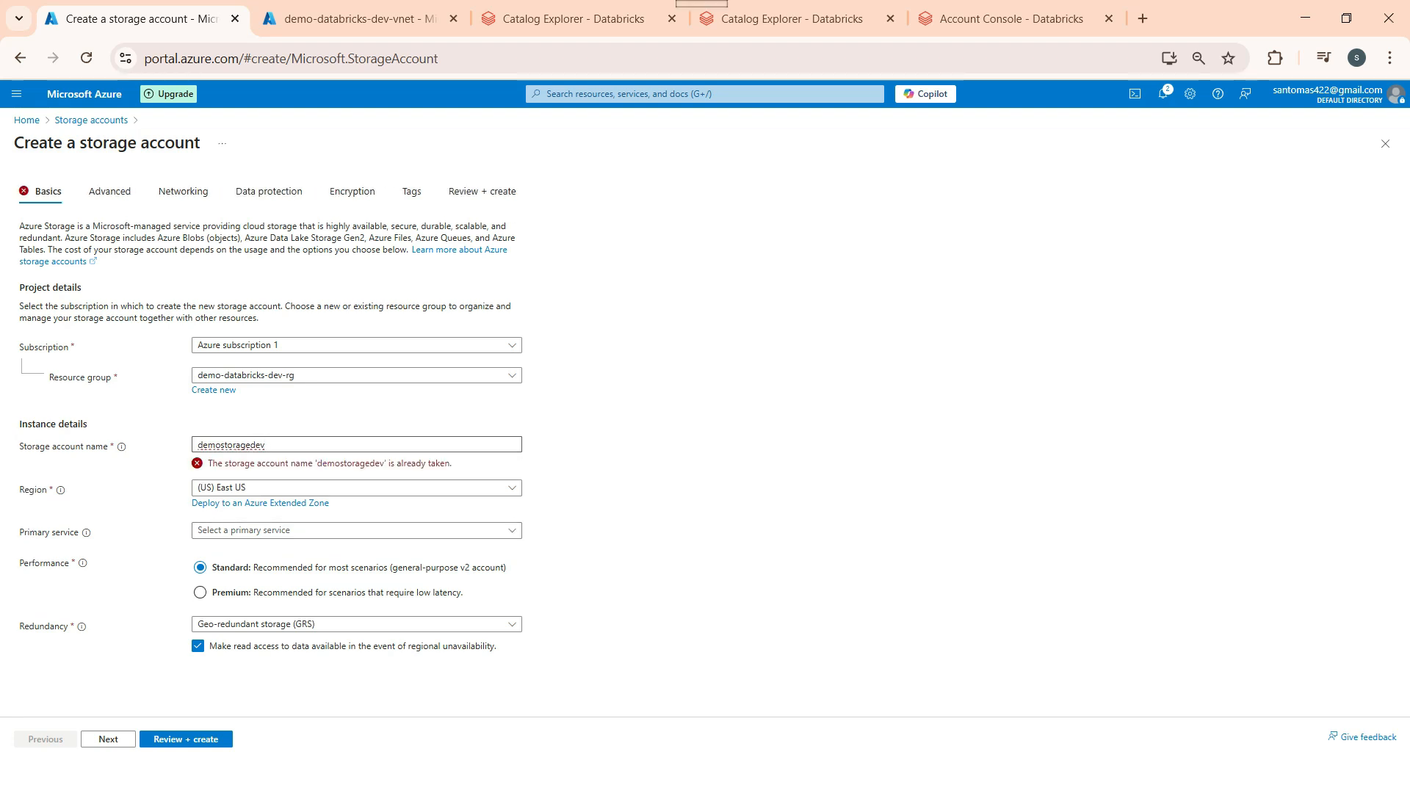
{"action": "type", "text": "dv1"}
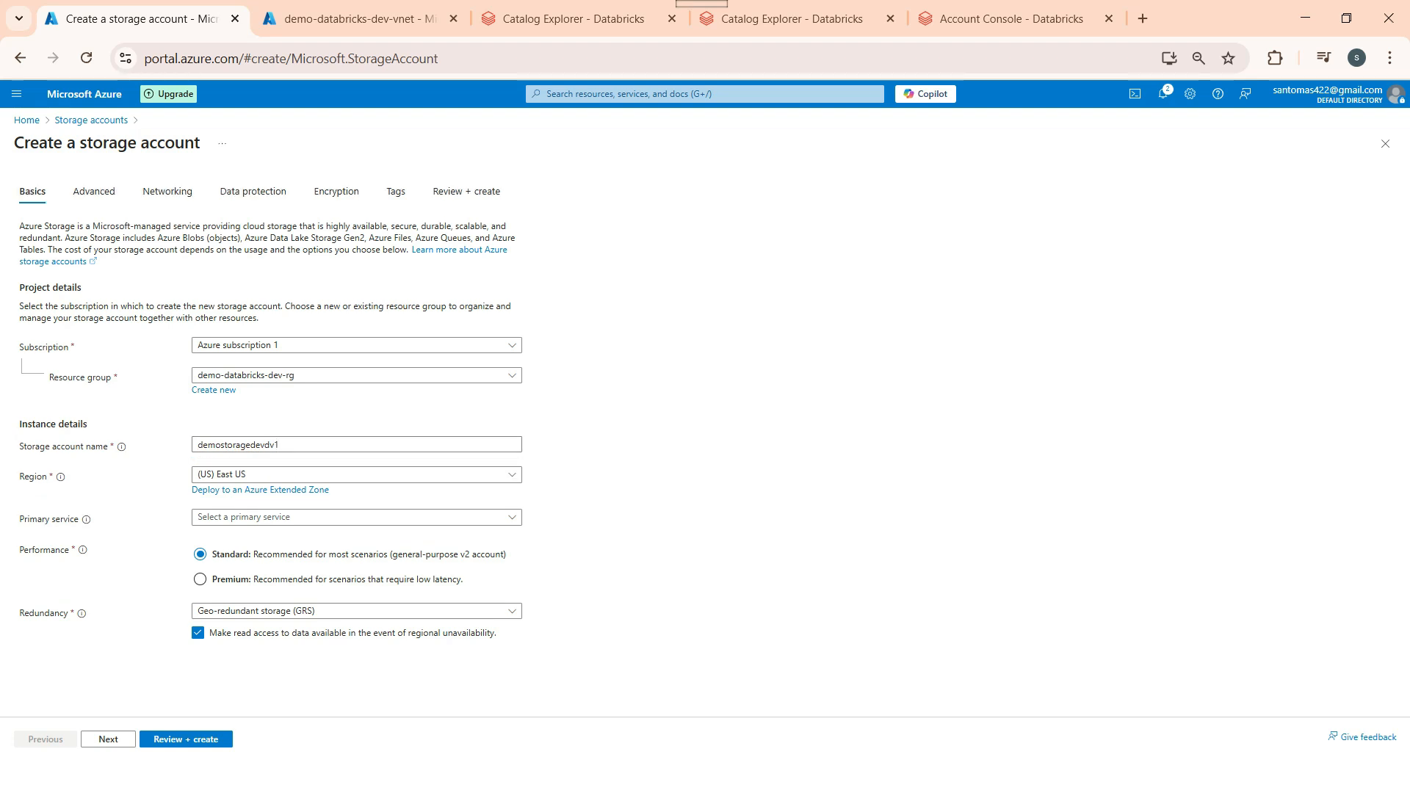
{"action": "left_click", "coordinate": [356, 610]}
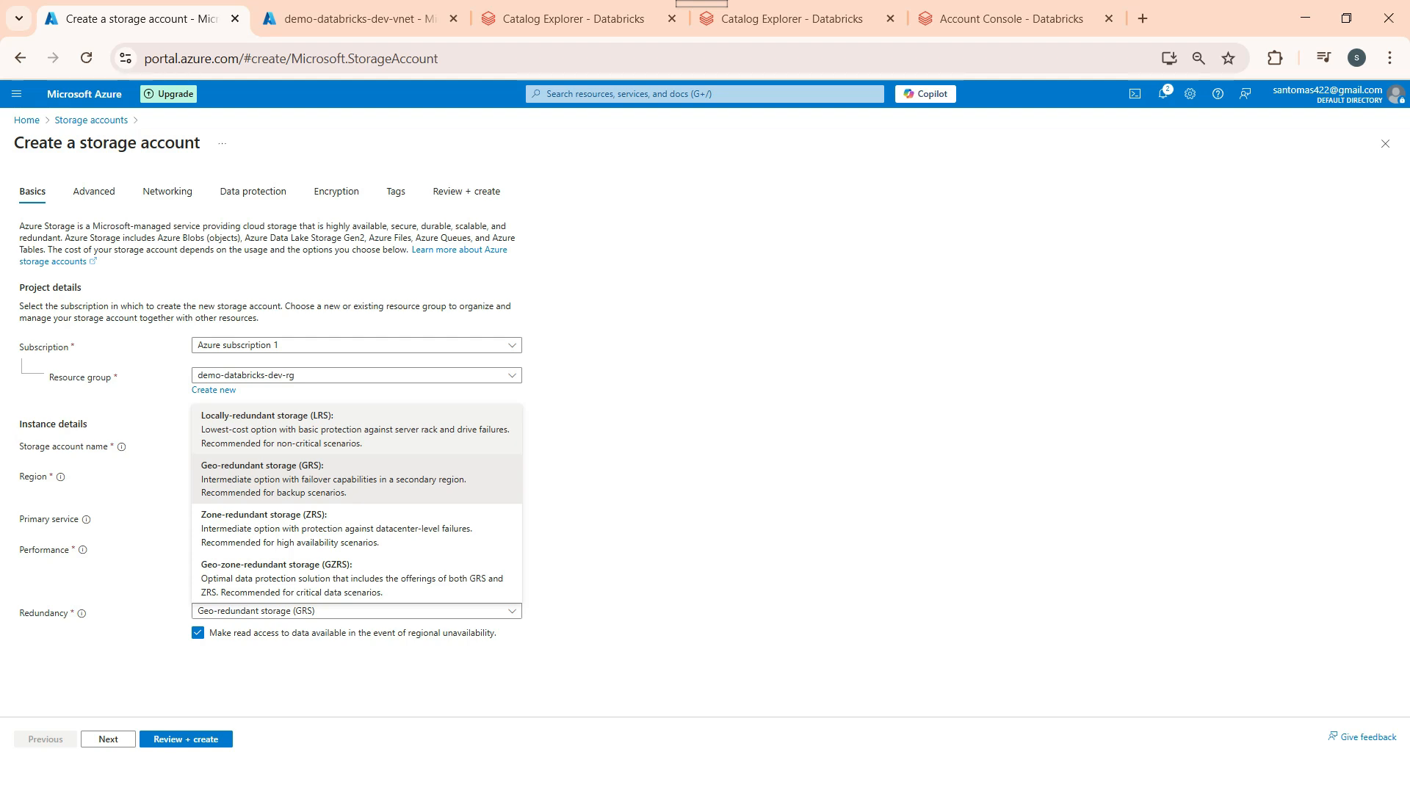
{"action": "left_click", "coordinate": [356, 429]}
Step: Review the Advanced settings and continue past Networking to Data protection
{"action": "left_click", "coordinate": [108, 740]}
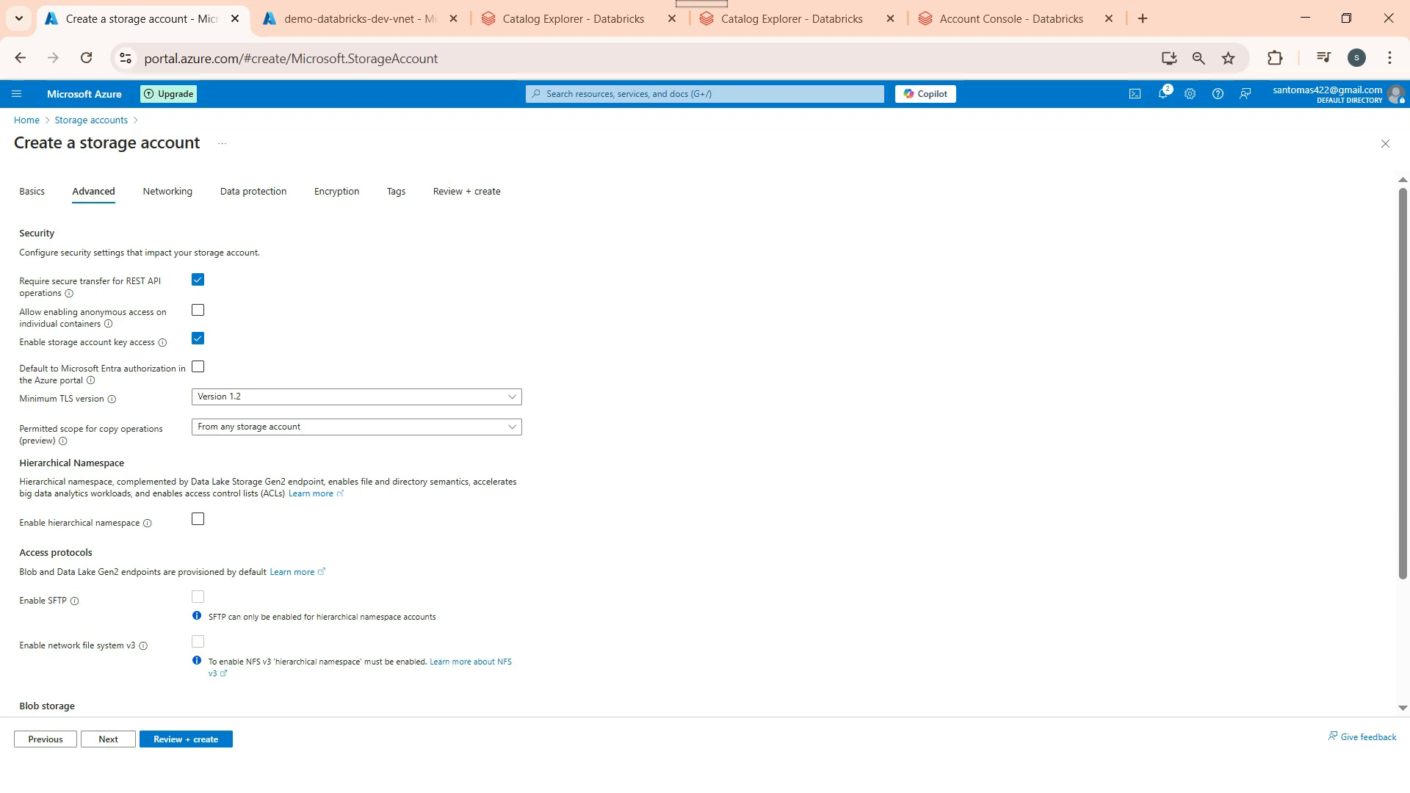
{"action": "scroll", "coordinate": [705, 440], "scroll_direction": "down", "scroll_amount": 3}
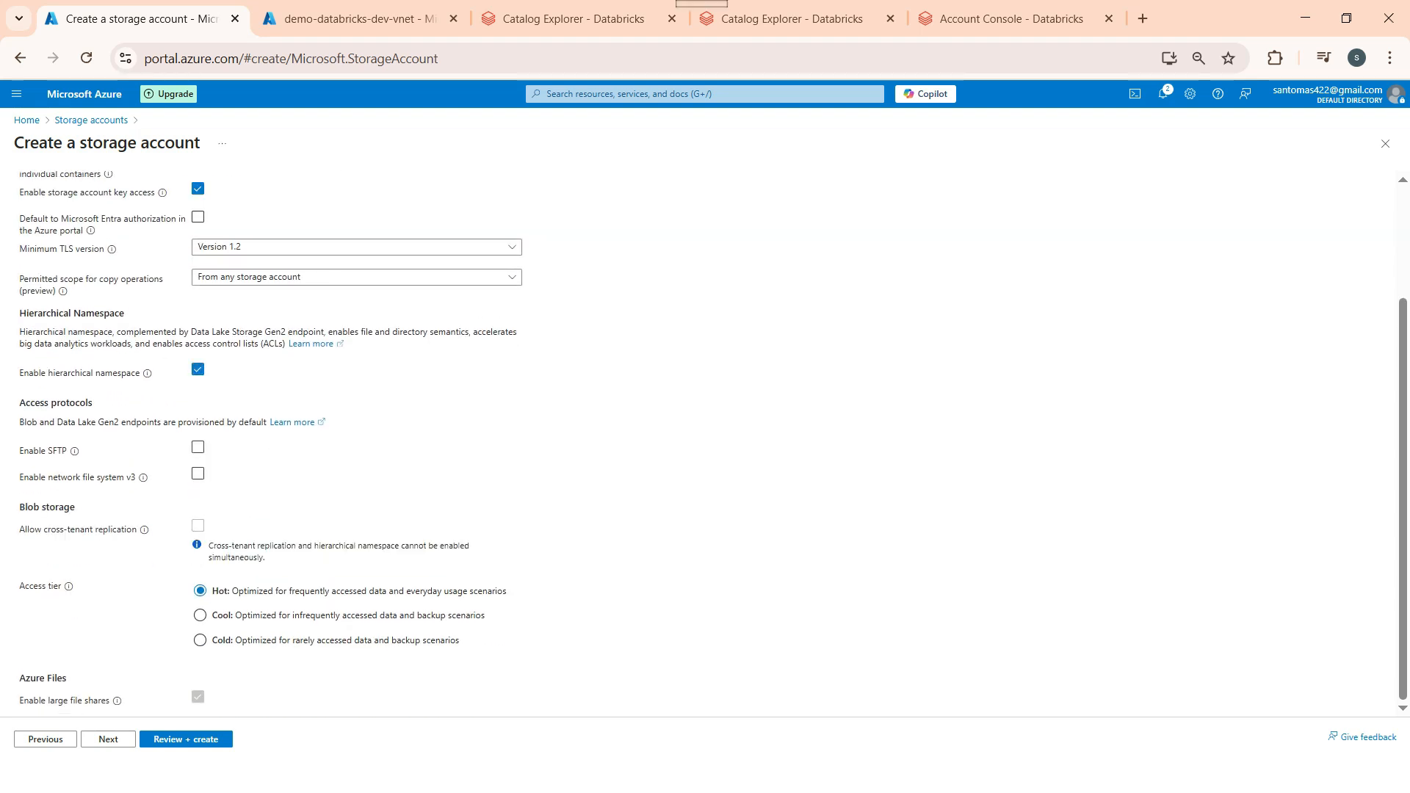
{"action": "scroll", "coordinate": [705, 441], "scroll_direction": "up", "scroll_amount": 5}
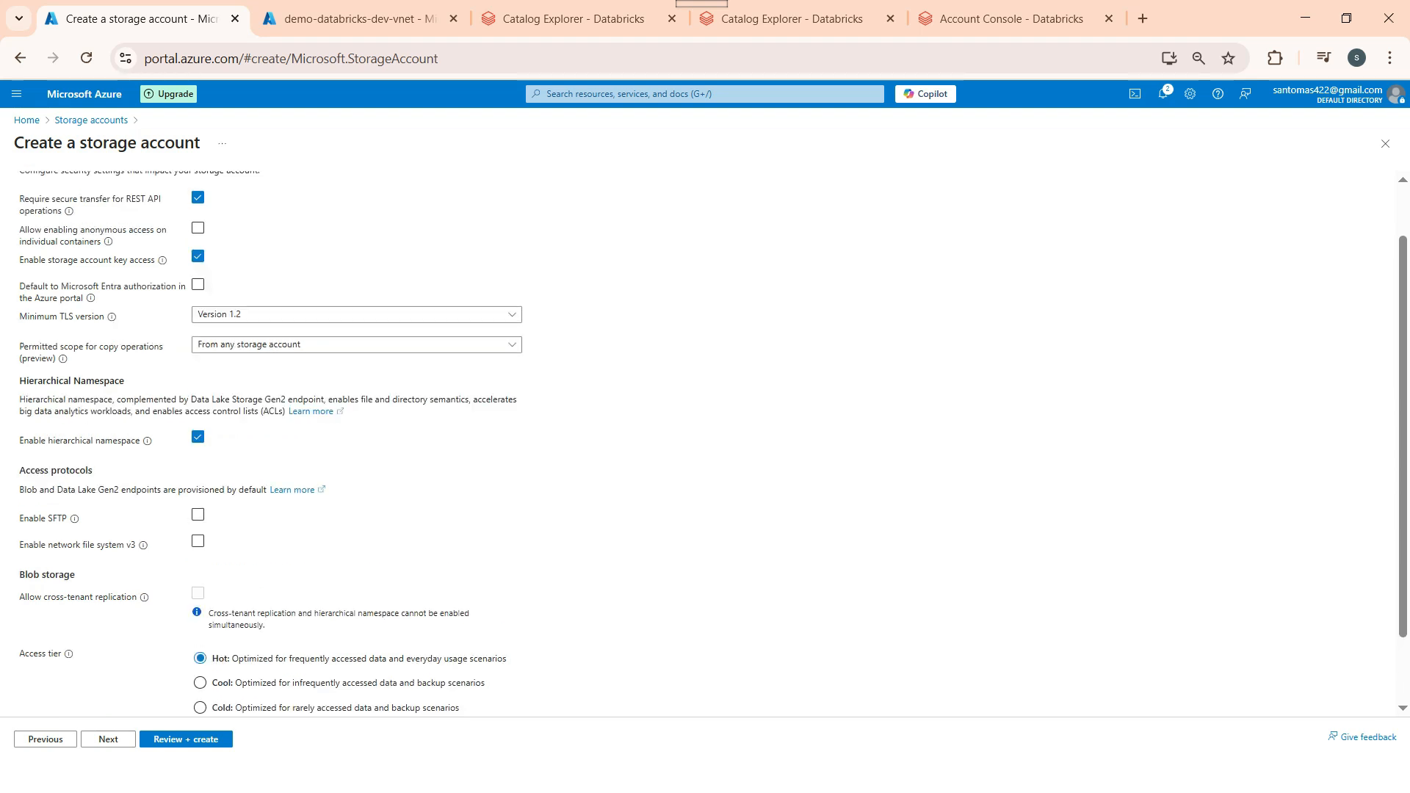
{"action": "left_click", "coordinate": [168, 191]}
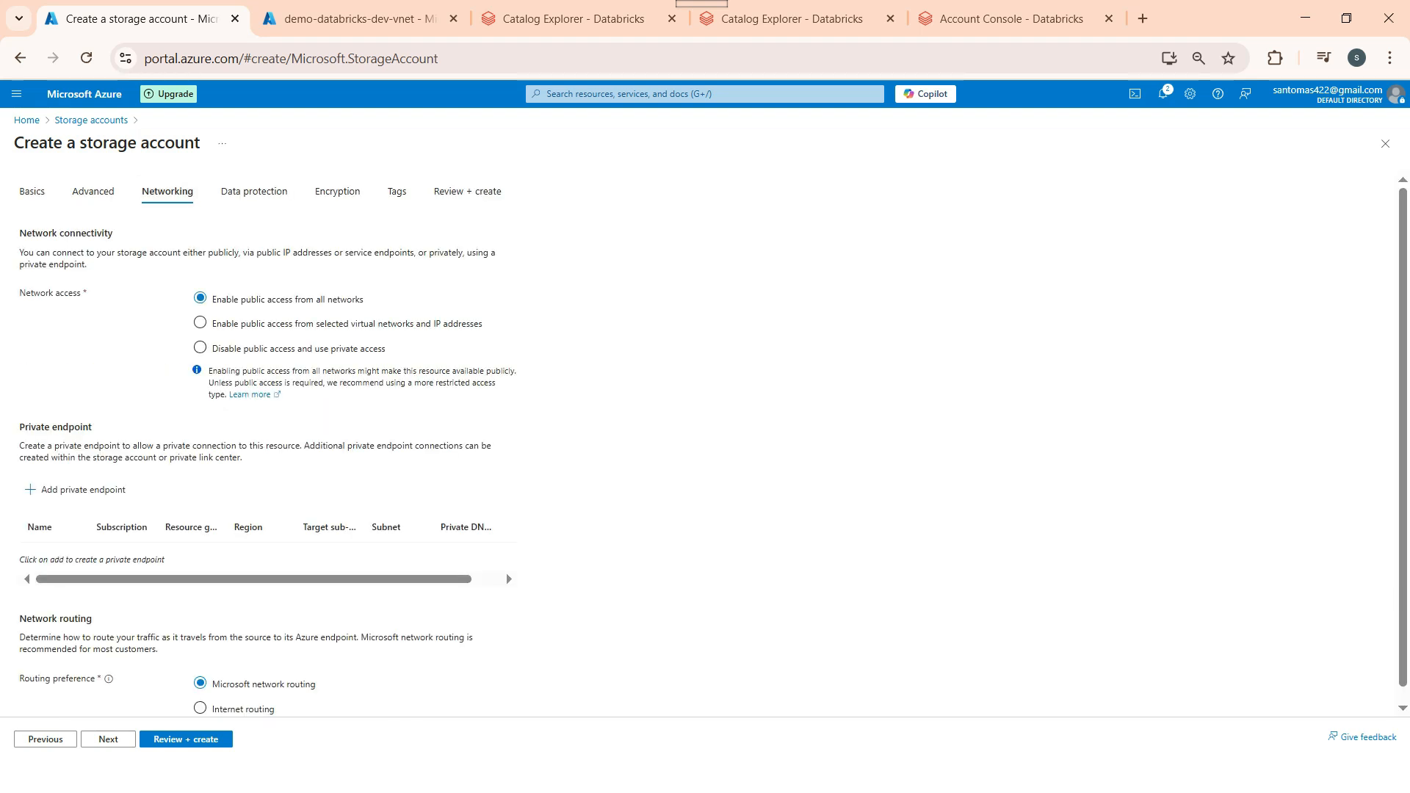
{"action": "left_click", "coordinate": [254, 191]}
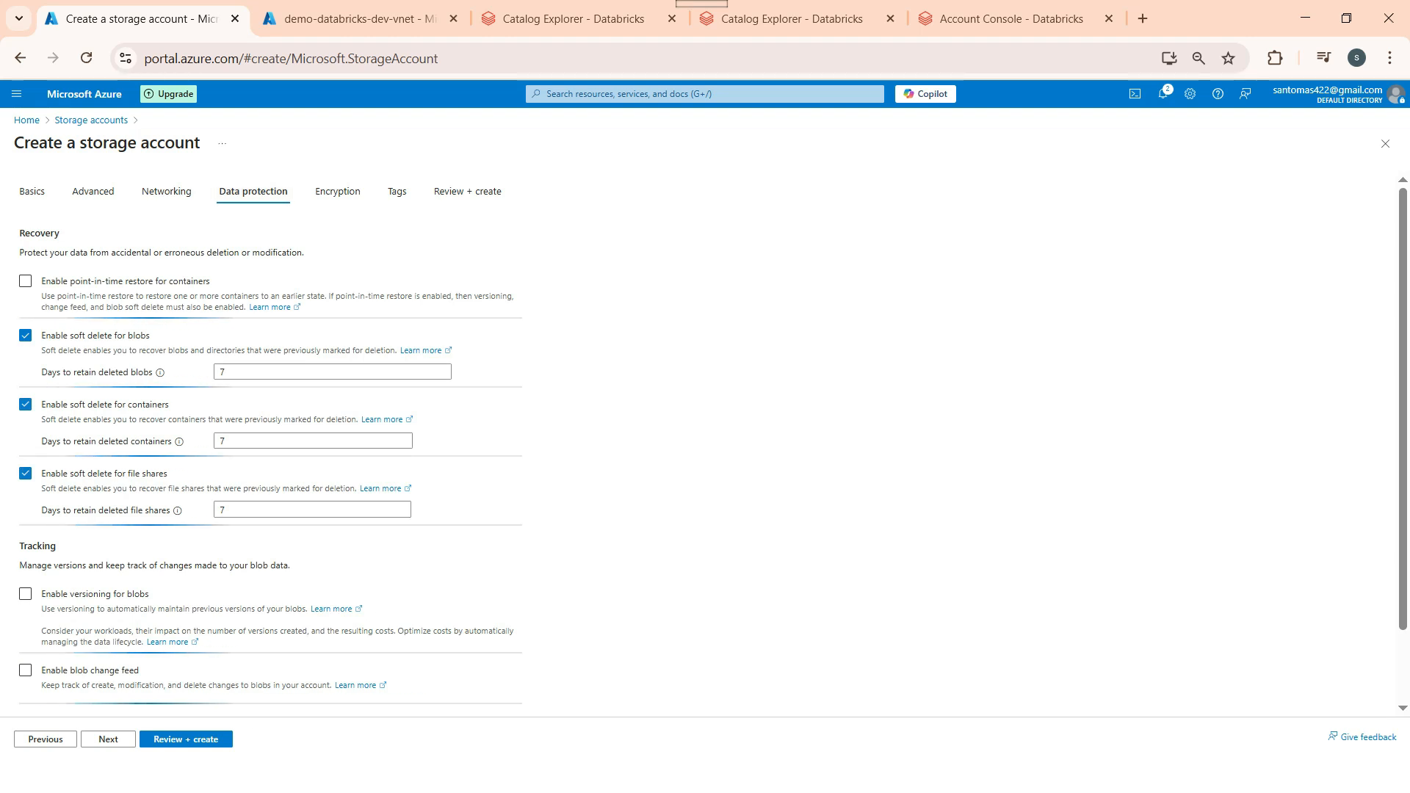
Step: Turn off soft delete for blobs, containers and file shares, then continue through Encryption to Tags
{"action": "left_click", "coordinate": [25, 335]}
{"action": "left_click", "coordinate": [25, 379]}
{"action": "left_click", "coordinate": [25, 422]}
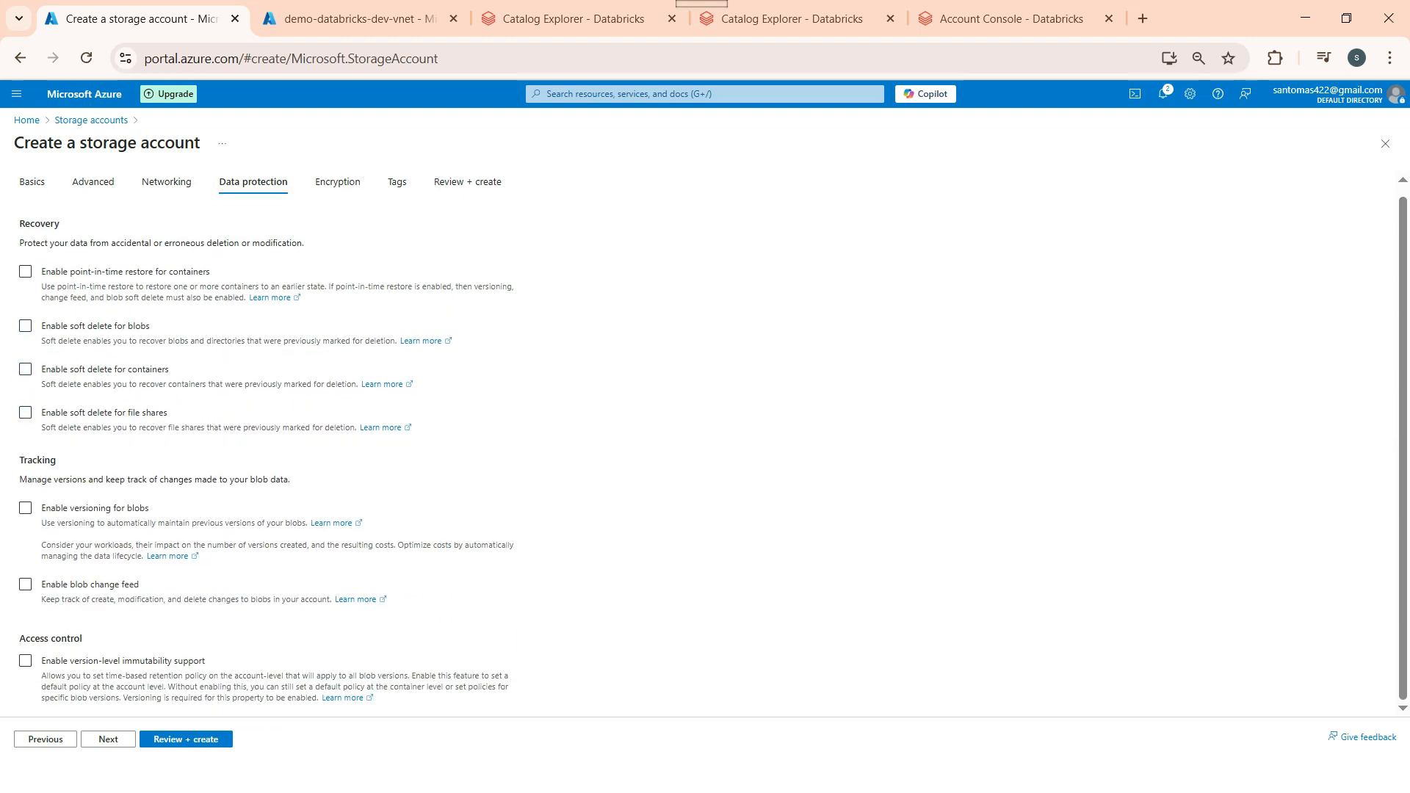
{"action": "left_click", "coordinate": [108, 738]}
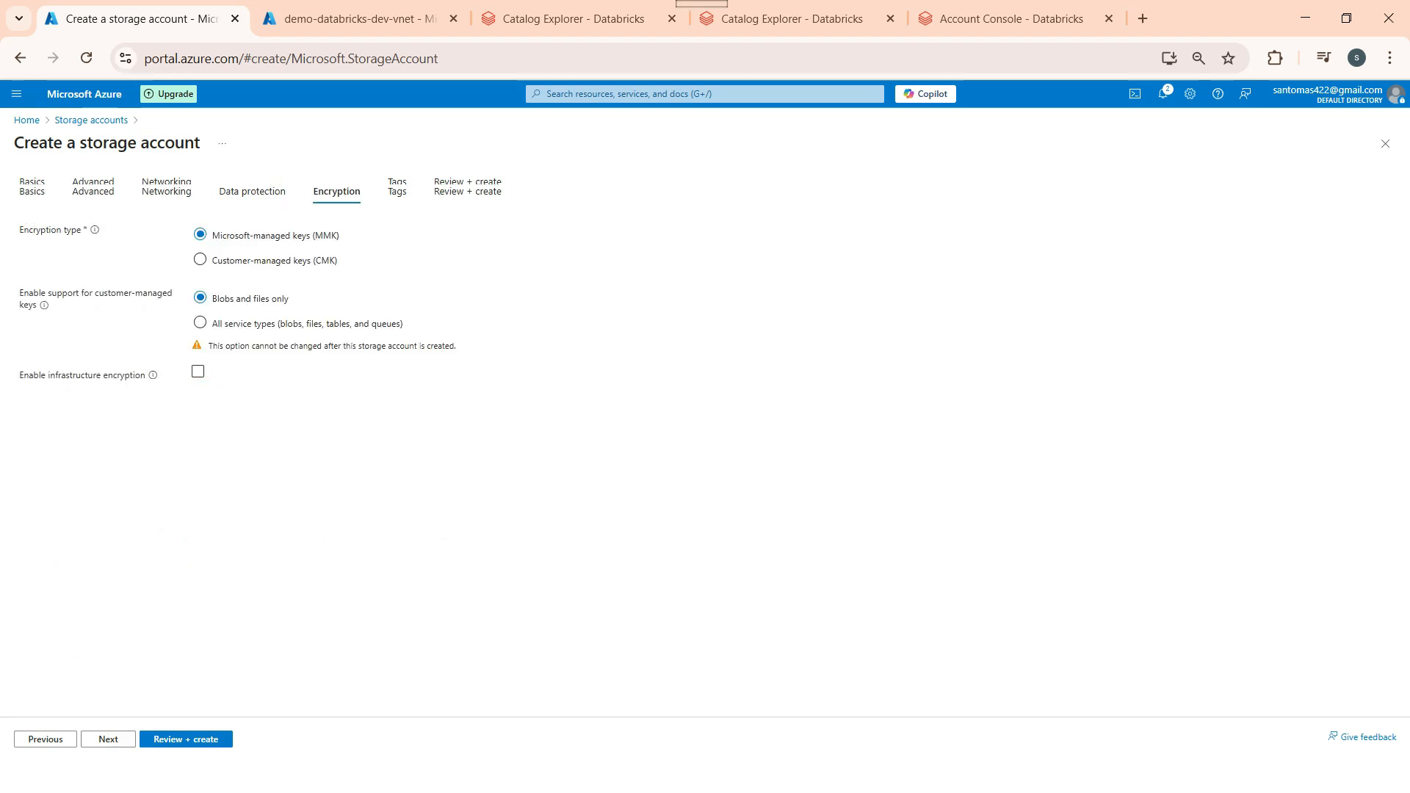
{"action": "left_click", "coordinate": [396, 190]}
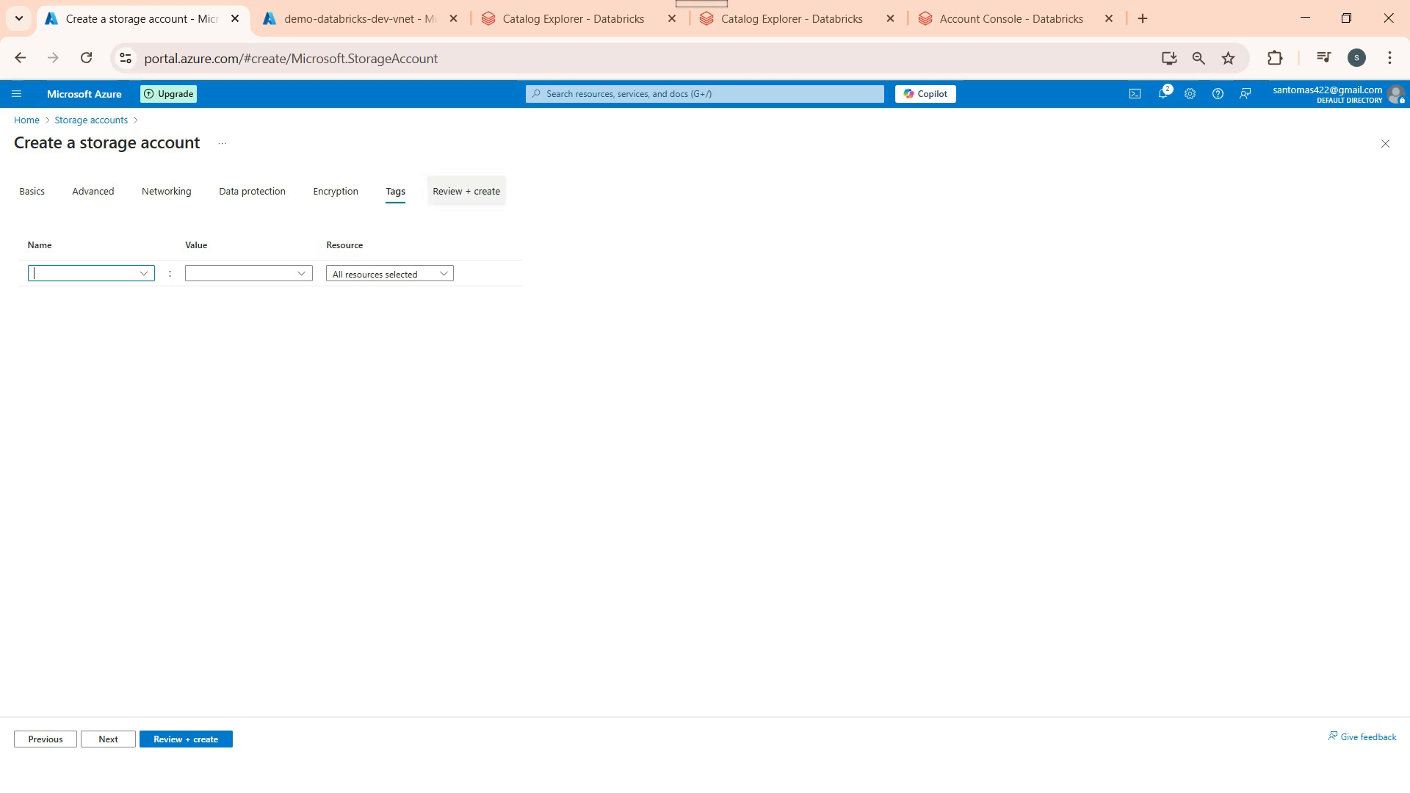
Step: Review and create the demostoragedevdv1 storage account
{"action": "left_click", "coordinate": [466, 191]}
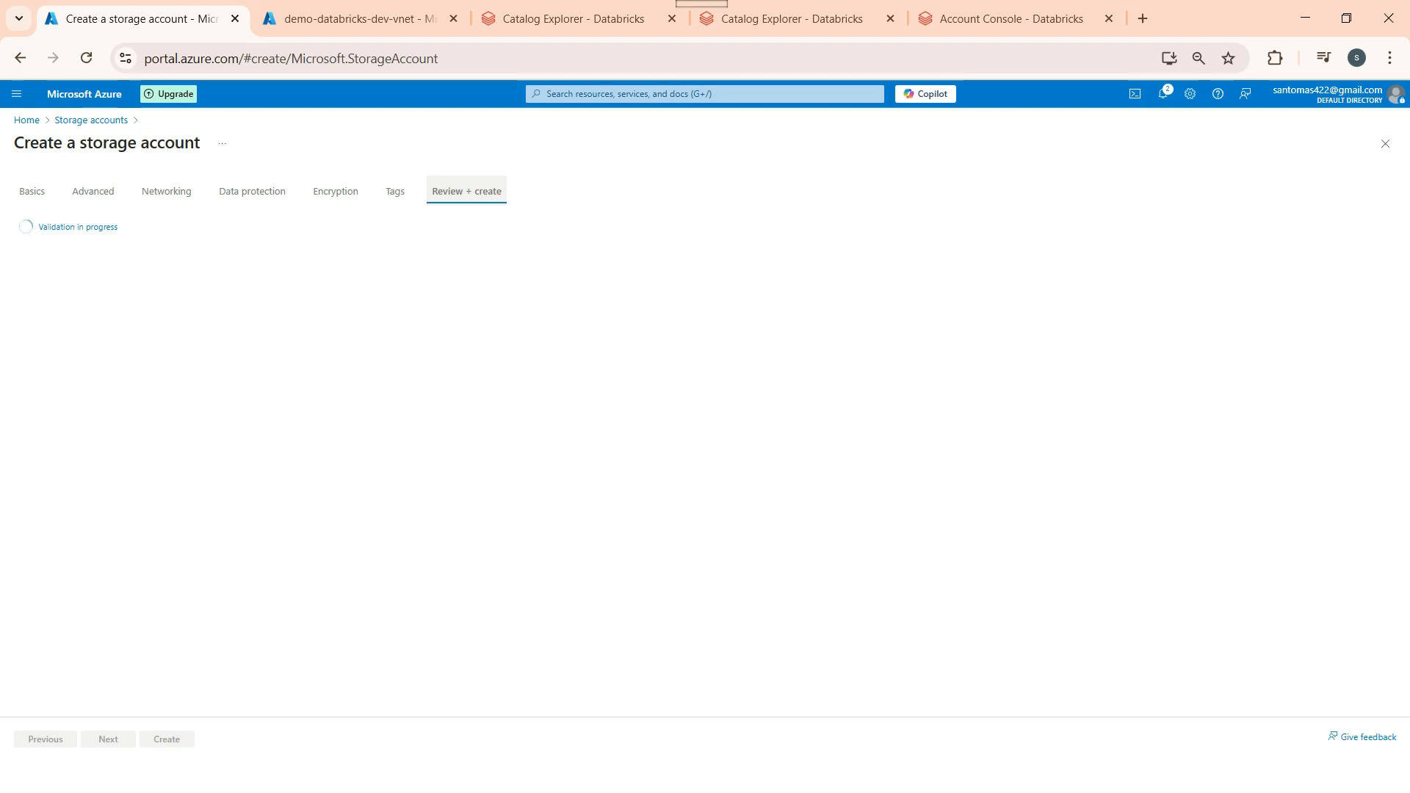
{"action": "scroll", "coordinate": [705, 412], "scroll_direction": "down", "scroll_amount": 5}
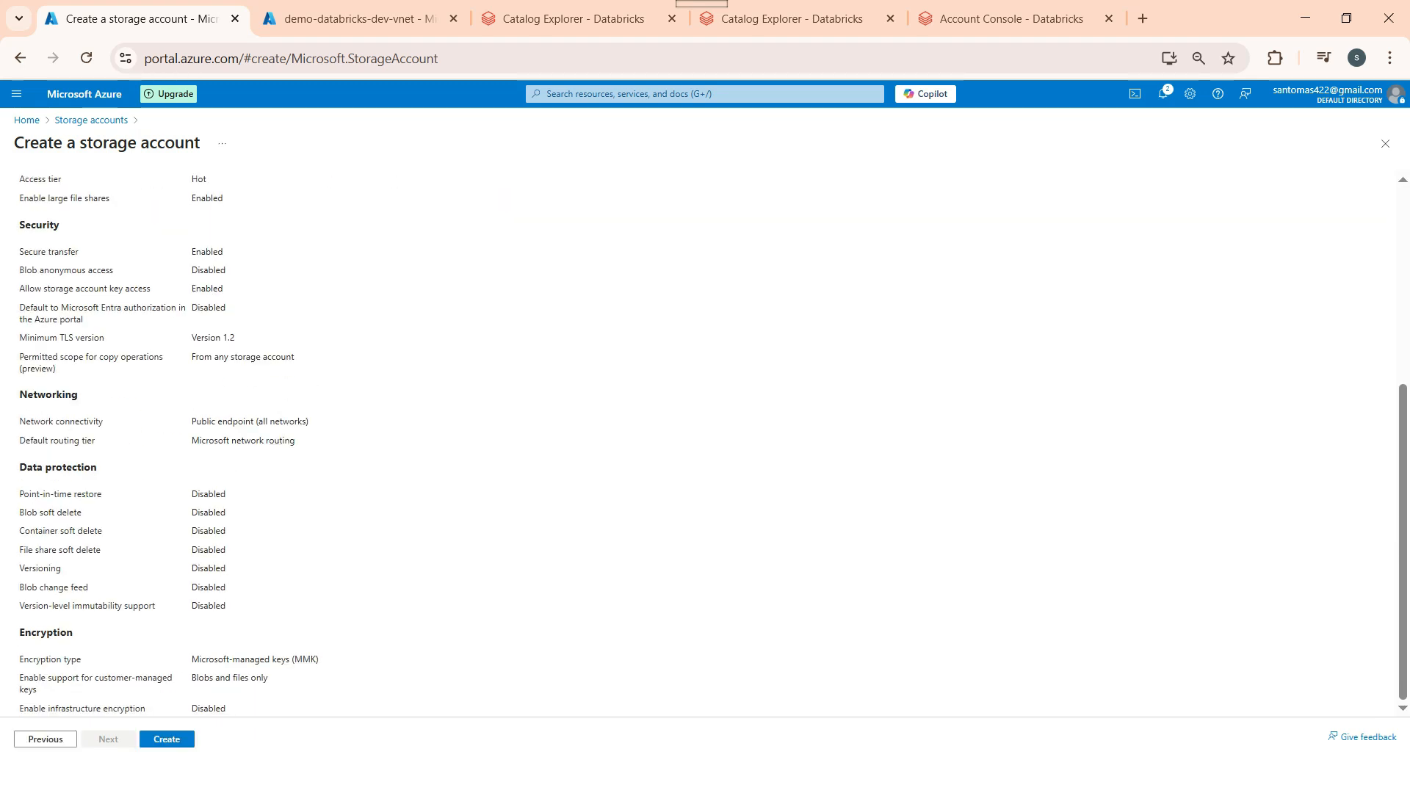
{"action": "left_click", "coordinate": [166, 738]}
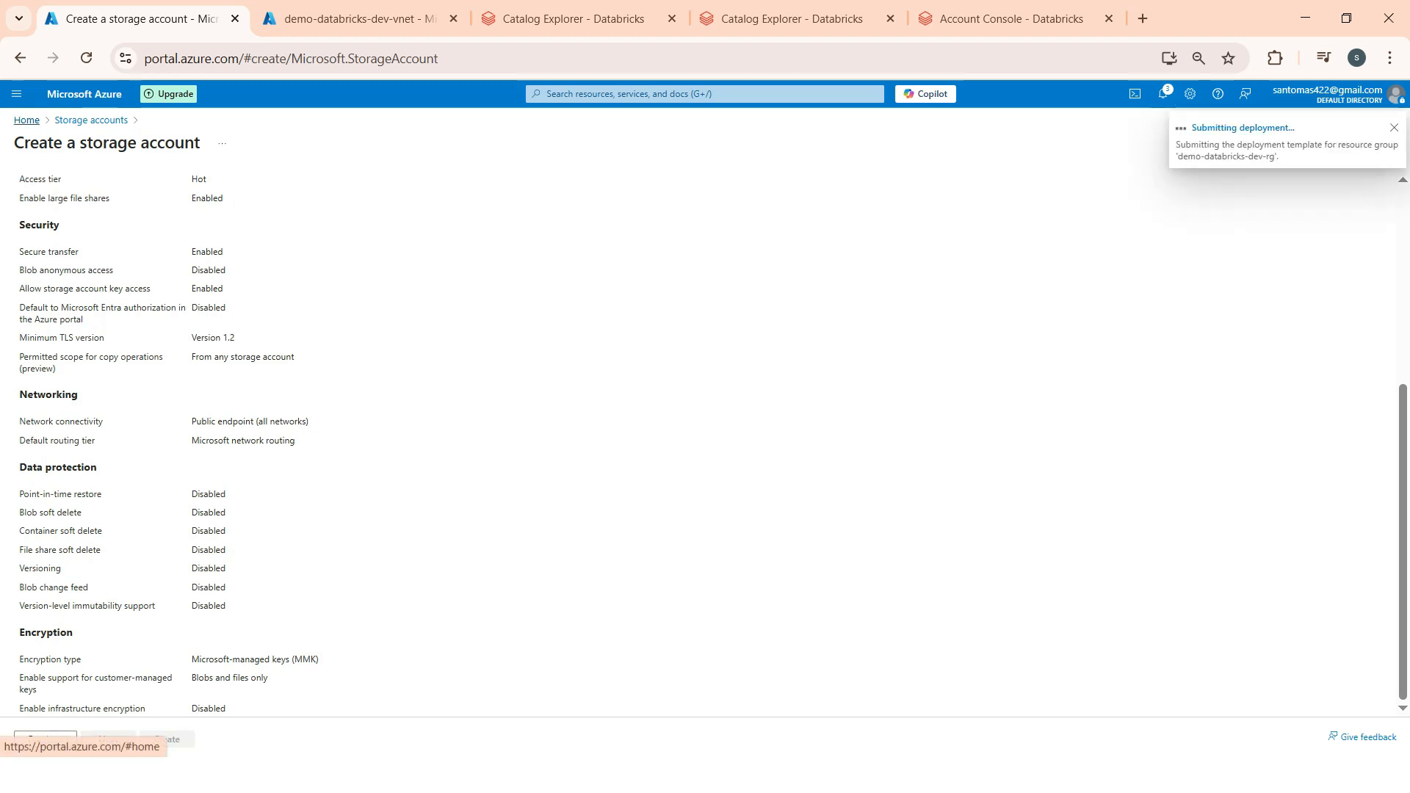
Step: Go back to Azure Home and bring up the Access Connector for Azure Databricks list
{"action": "left_click", "coordinate": [26, 121]}
{"action": "left_click", "coordinate": [587, 180]}
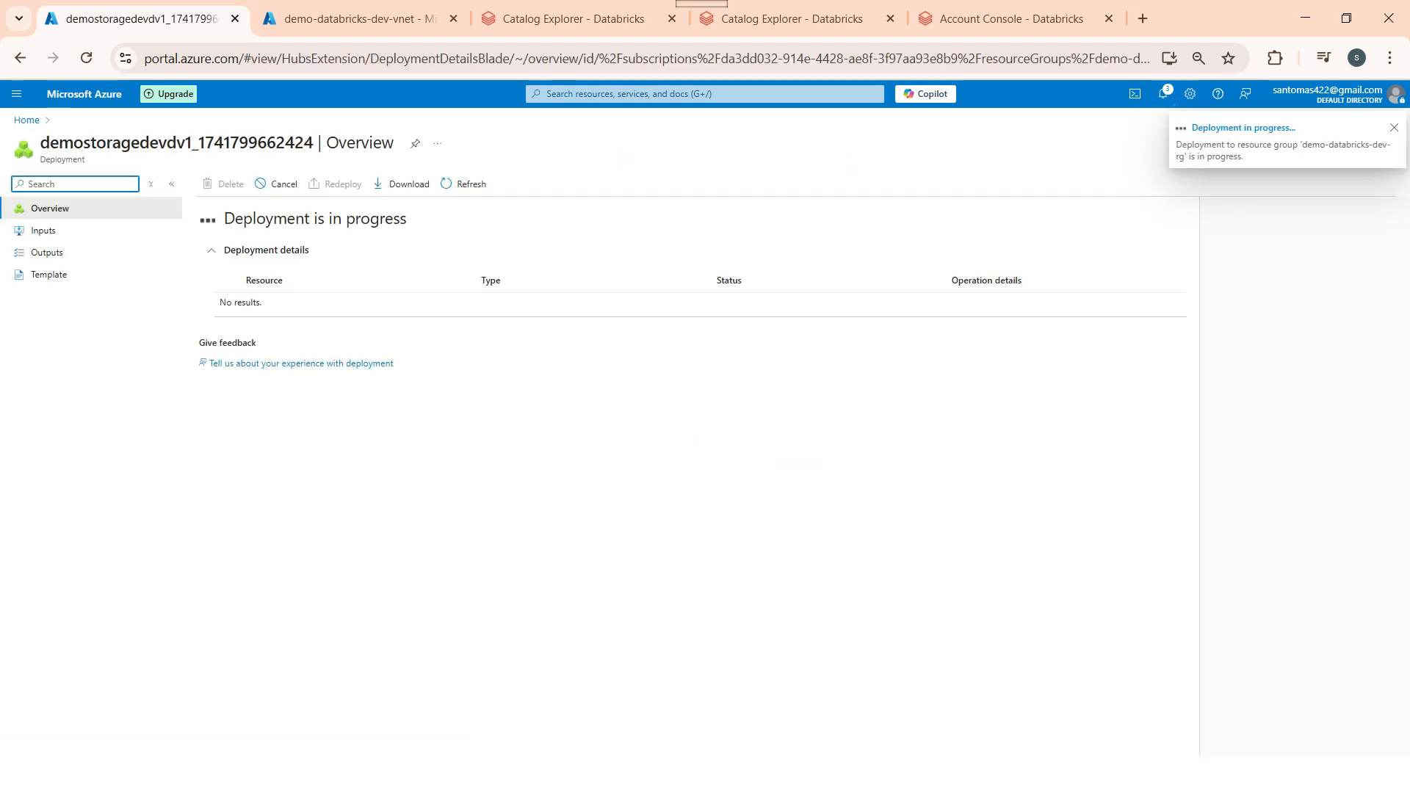
{"action": "left_click", "coordinate": [27, 119]}
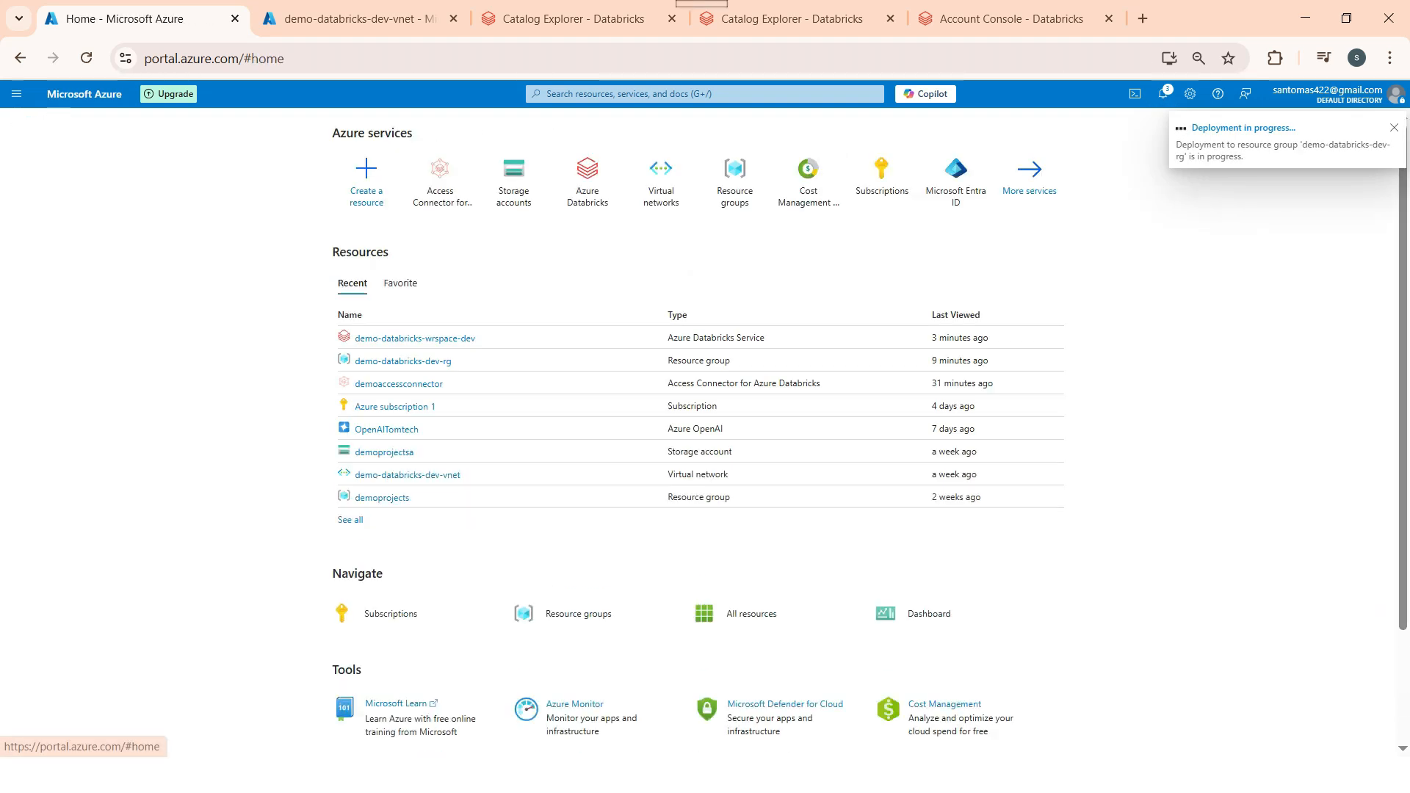
{"action": "left_click", "coordinate": [440, 180]}
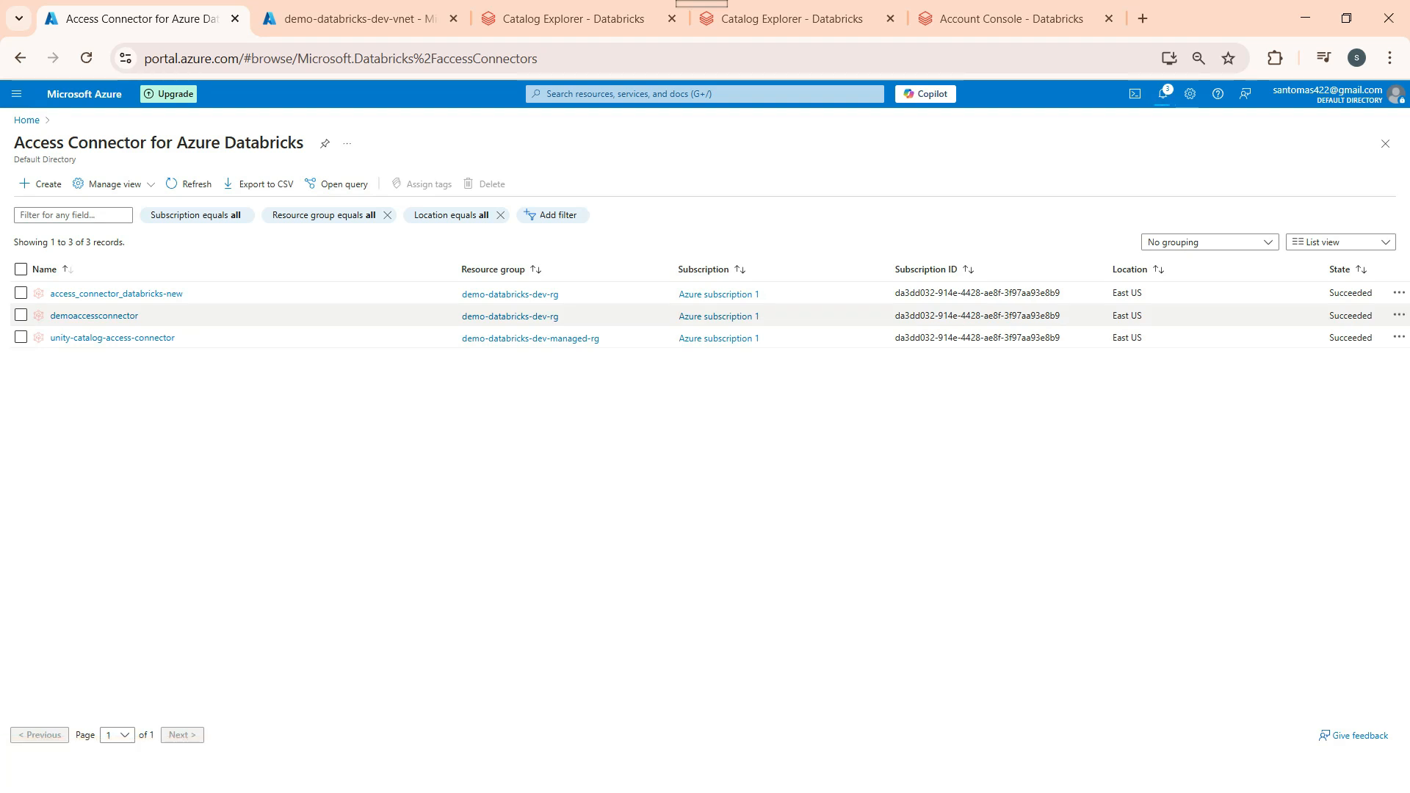
Step: Select all three existing access connectors for deletion, then cancel to keep them
{"action": "left_click", "coordinate": [21, 315]}
{"action": "left_click", "coordinate": [20, 337]}
{"action": "left_click", "coordinate": [20, 293]}
{"action": "left_click", "coordinate": [486, 183]}
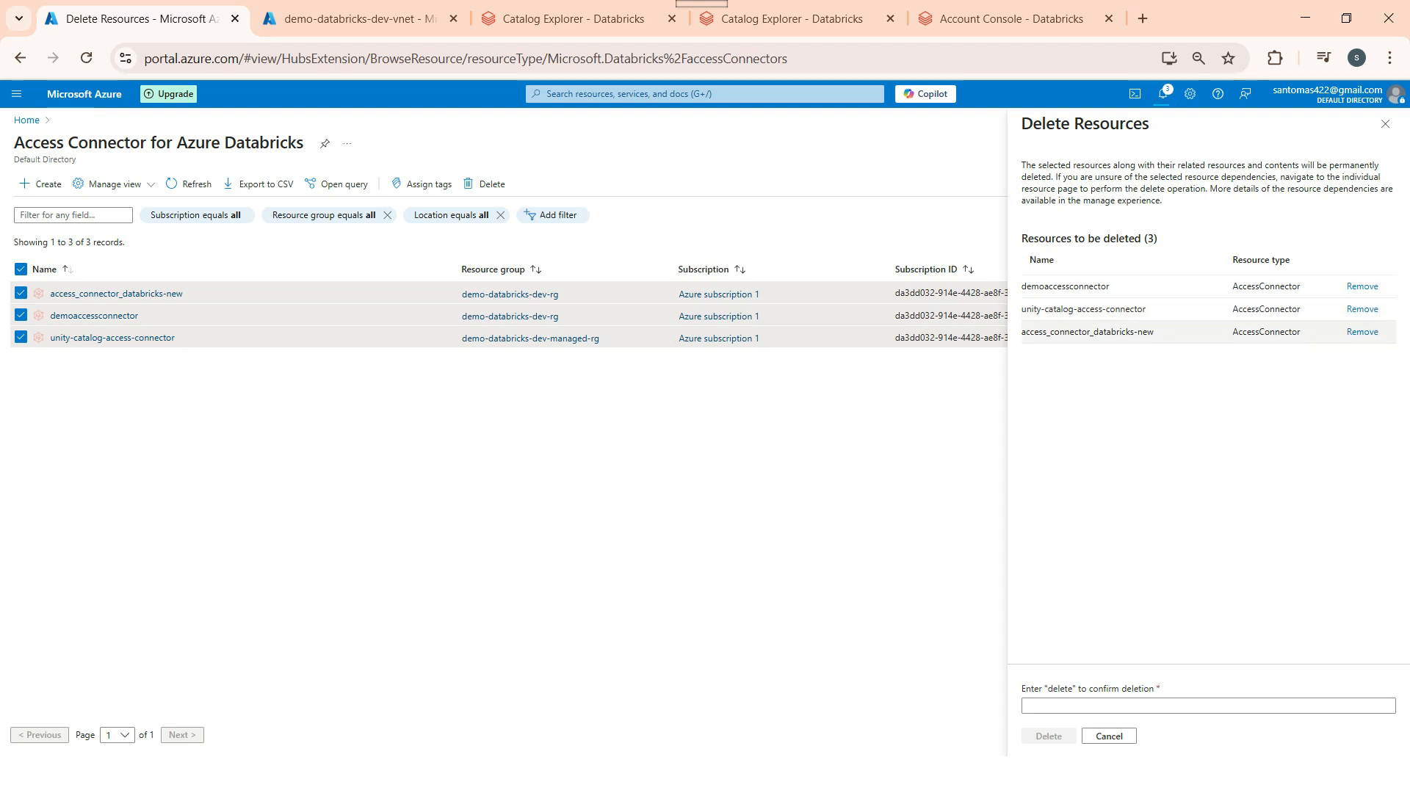
{"action": "left_click", "coordinate": [1109, 736]}
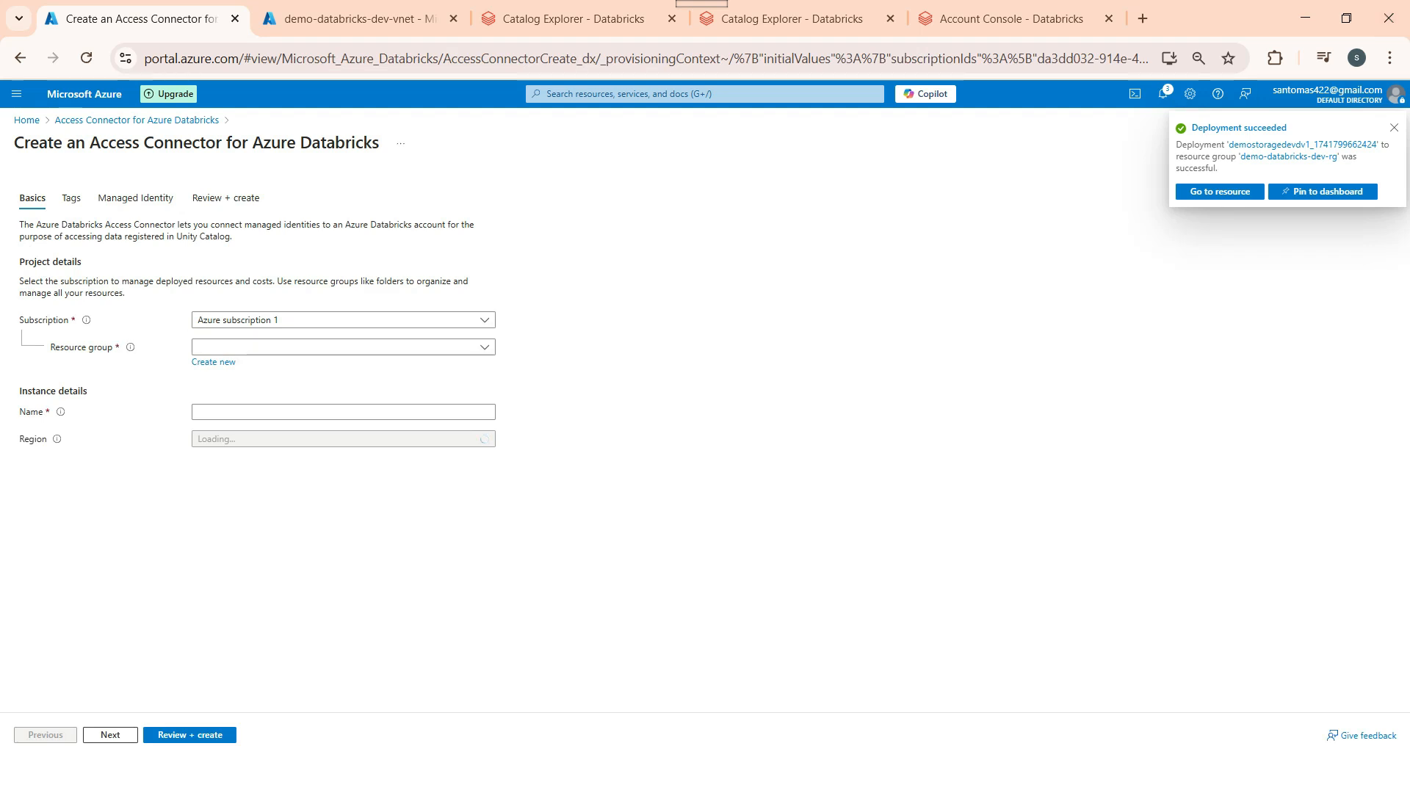
Step: Place the connector in demo-databricks-dev-rg and name it demo-access-connect-new, fixing the typo
{"action": "left_click", "coordinate": [342, 348]}
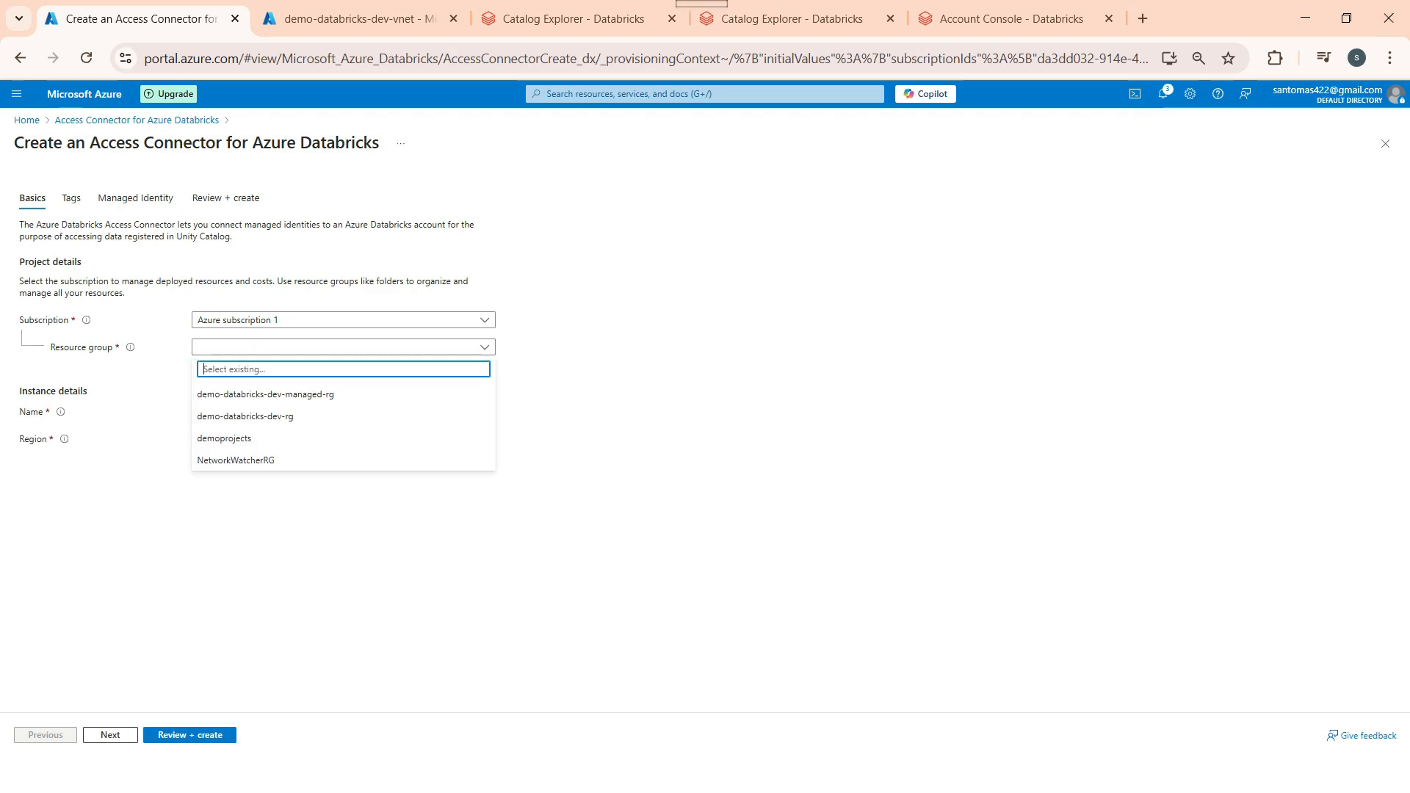
{"action": "left_click", "coordinate": [316, 416]}
{"action": "left_click", "coordinate": [316, 412]}
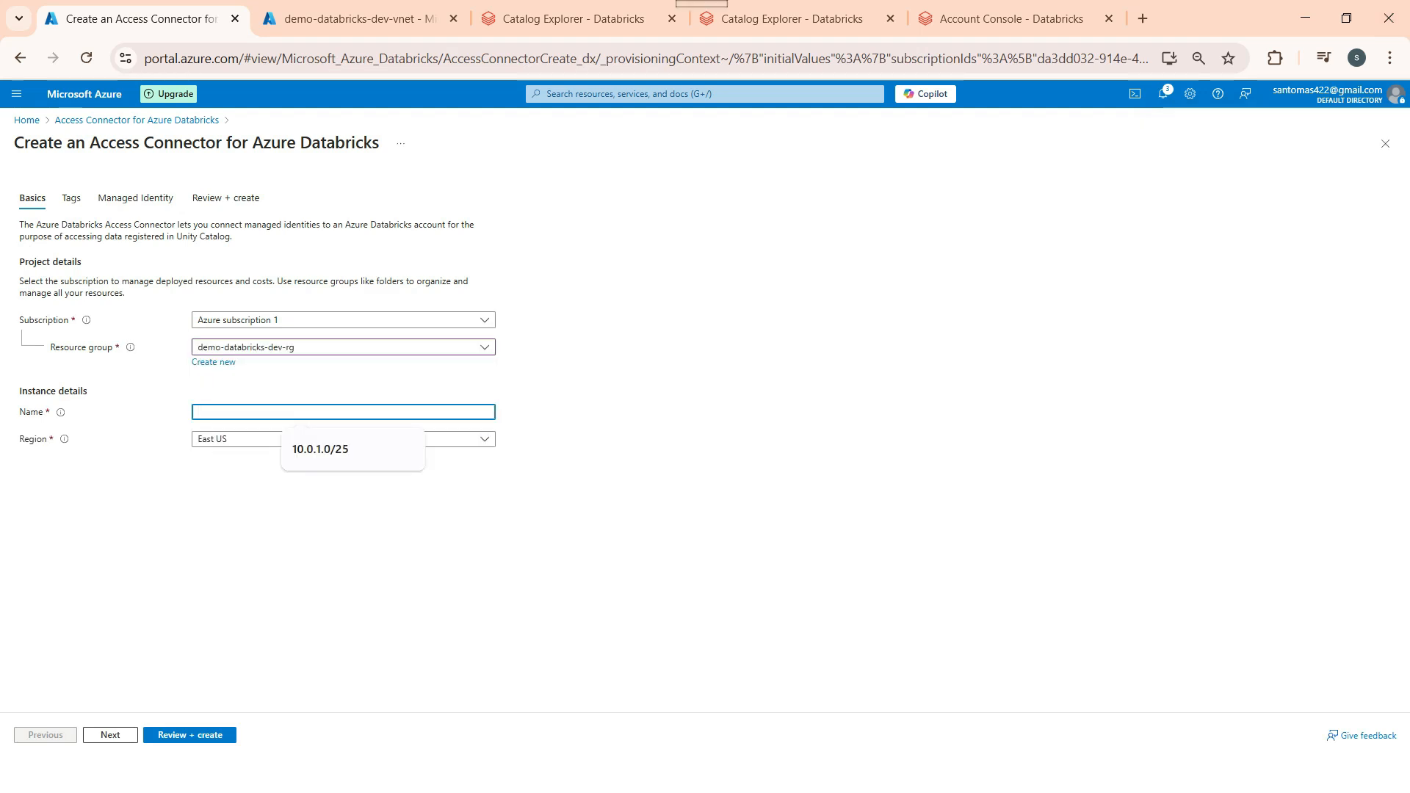
{"action": "type", "text": "demo-access-conenct"}
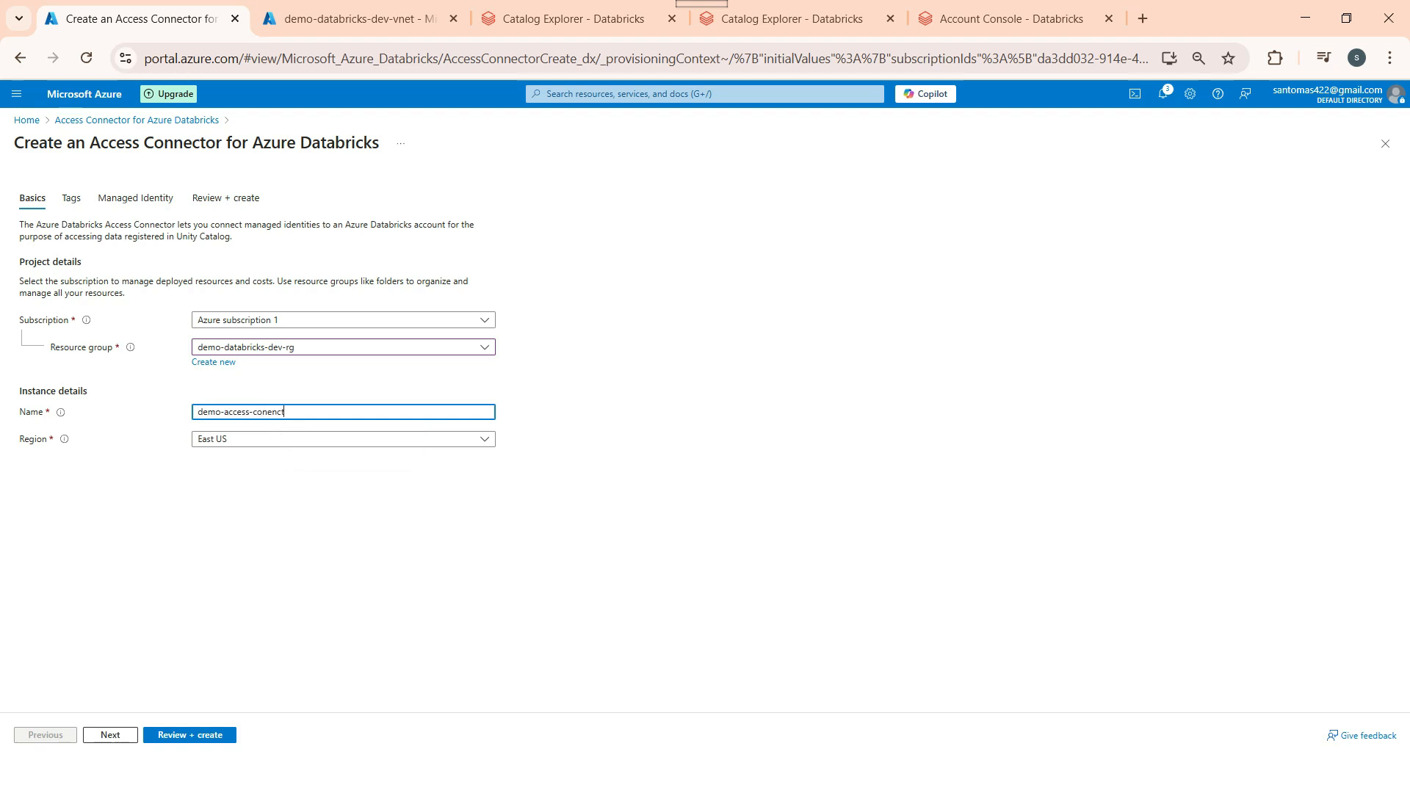
{"action": "type", "text": "or-new"}
{"action": "left_click", "coordinate": [316, 507]}
{"action": "triple_click", "coordinate": [276, 412]}
{"action": "left_click", "coordinate": [316, 503]}
{"action": "left_click_drag", "start_coordinate": [289, 412], "coordinate": [252, 412]}
{"action": "type", "text": "connect"}
{"action": "left_click", "coordinate": [315, 503]}
Step: Step through Tags and Managed Identity, create the connector, and return to Azure Home
{"action": "left_click", "coordinate": [111, 735]}
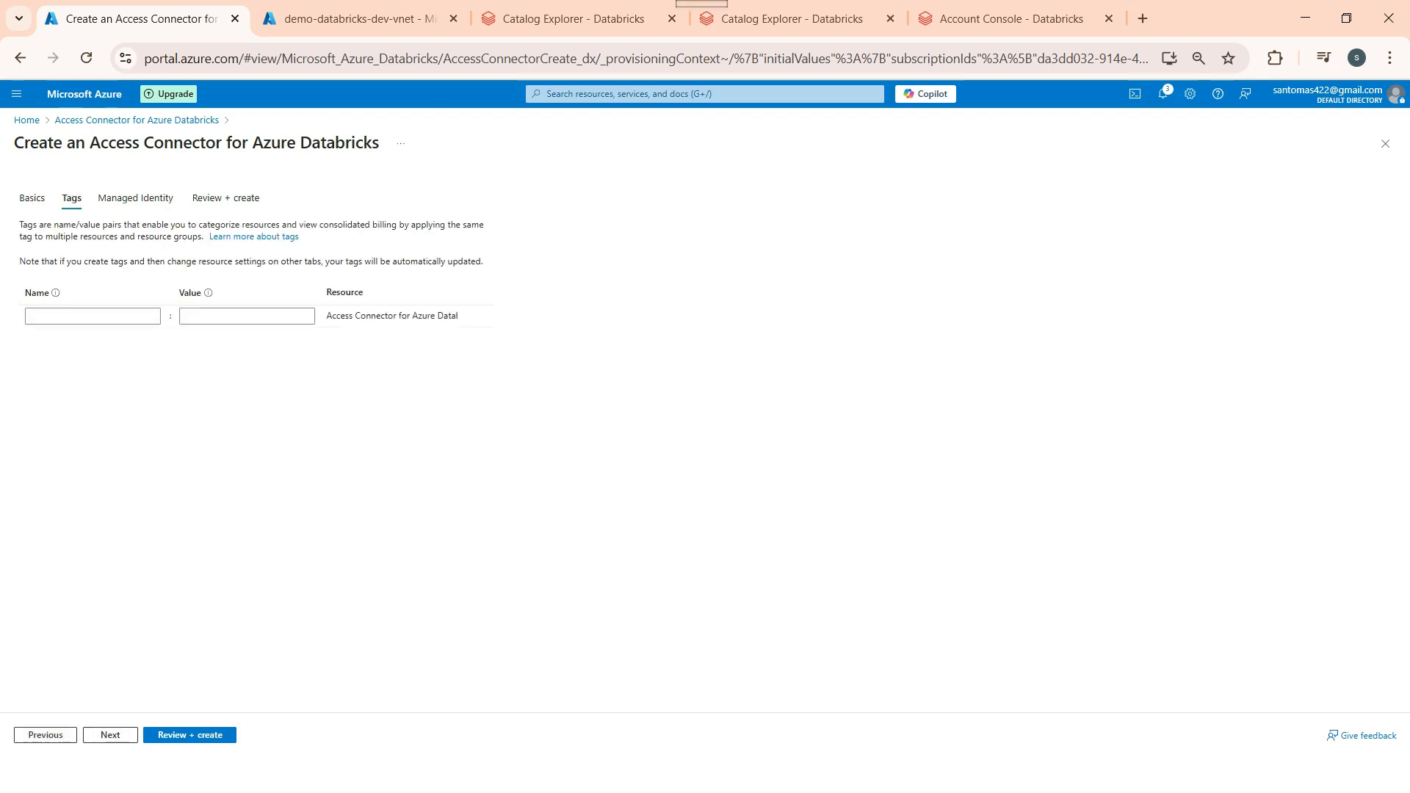
{"action": "left_click", "coordinate": [136, 198]}
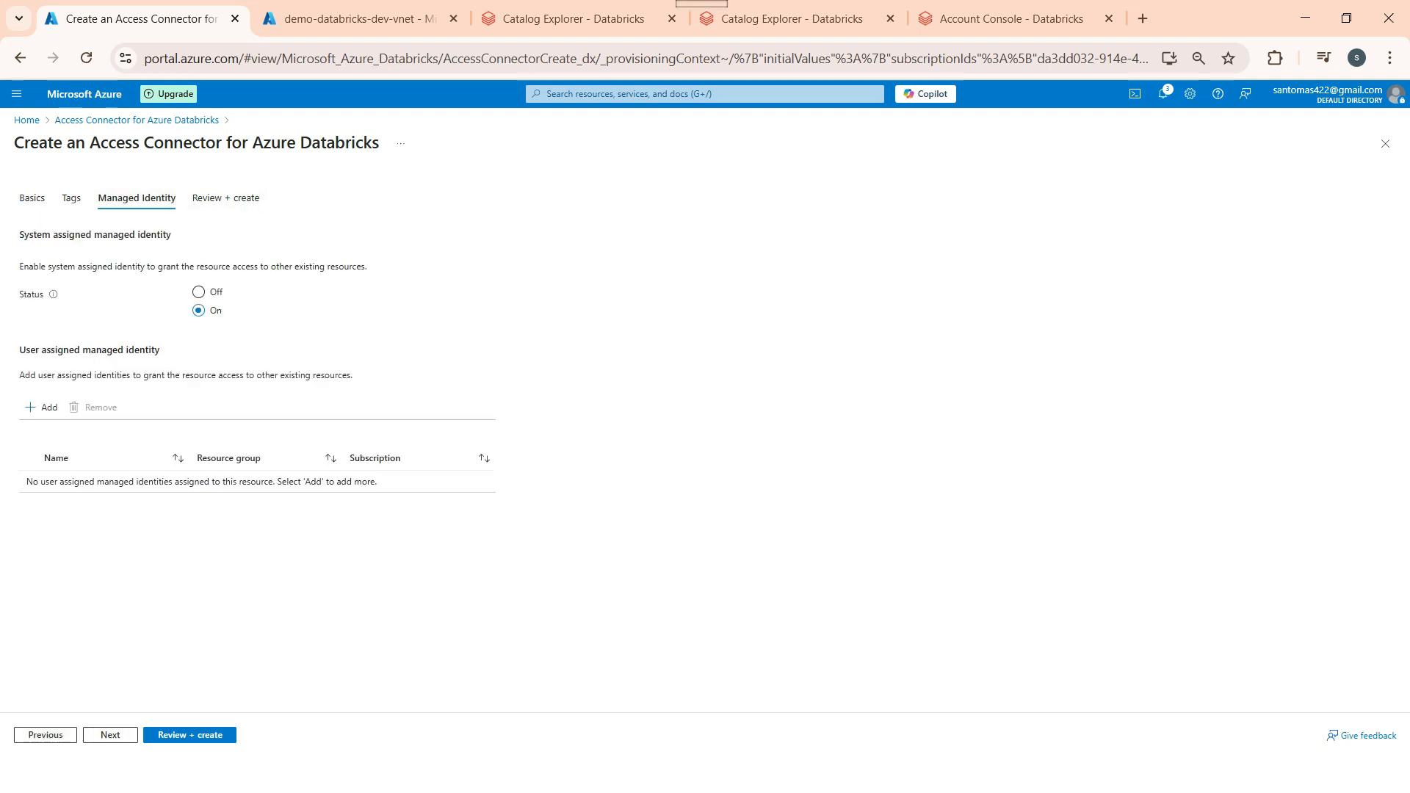
{"action": "left_click", "coordinate": [226, 198]}
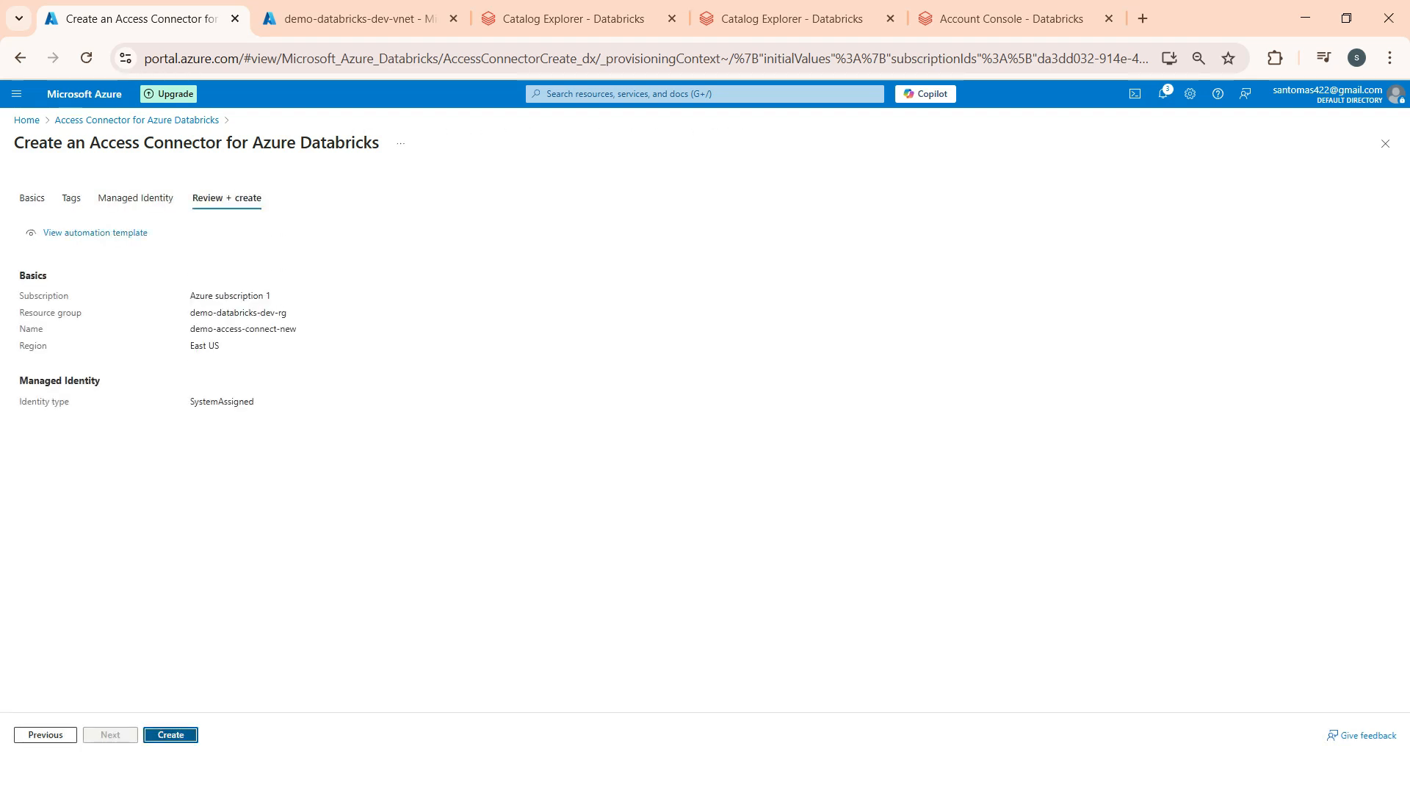
{"action": "left_click", "coordinate": [170, 735]}
{"action": "left_click", "coordinate": [26, 120]}
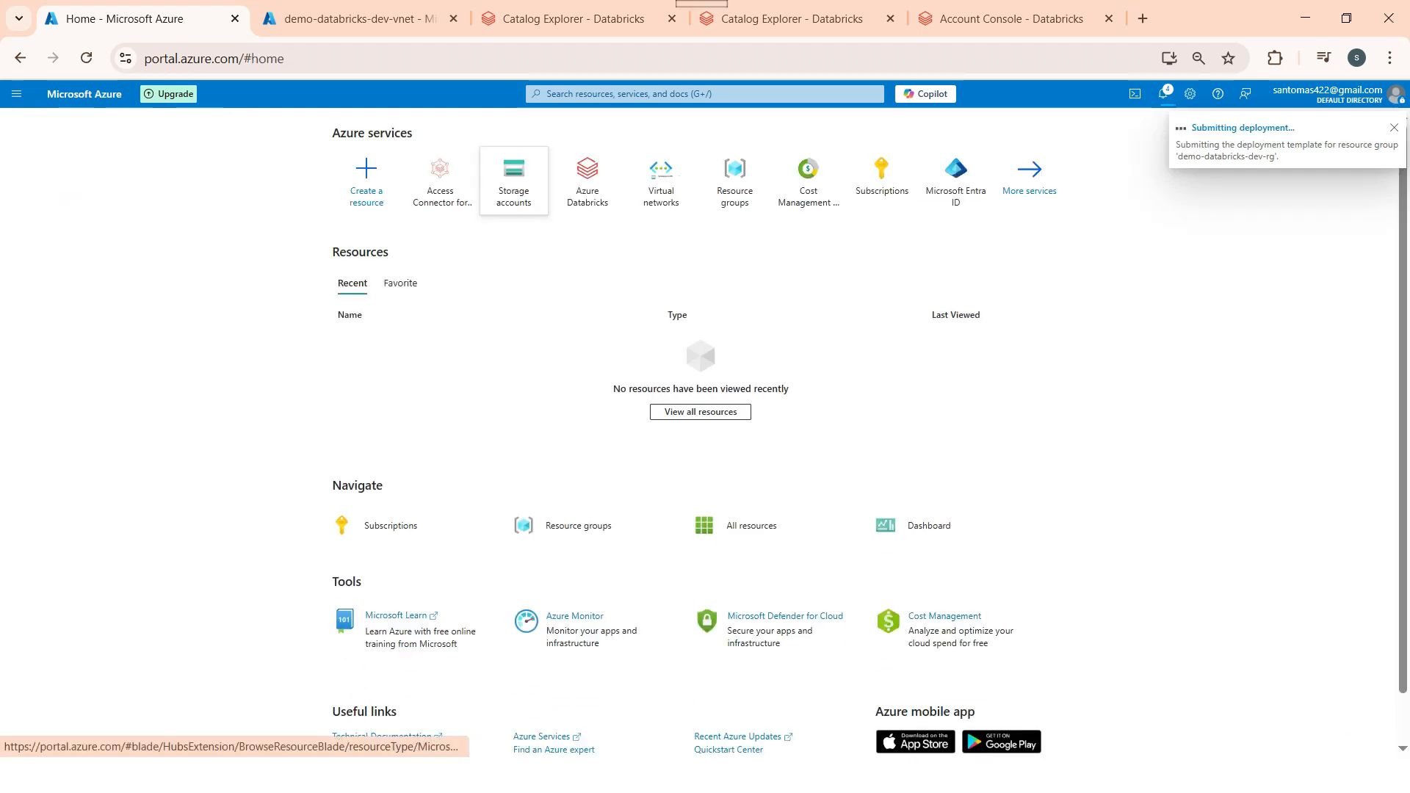
Step: Go to demostoragedevdv1's Access Control (IAM) and choose Add role assignment
{"action": "left_click", "coordinate": [513, 176]}
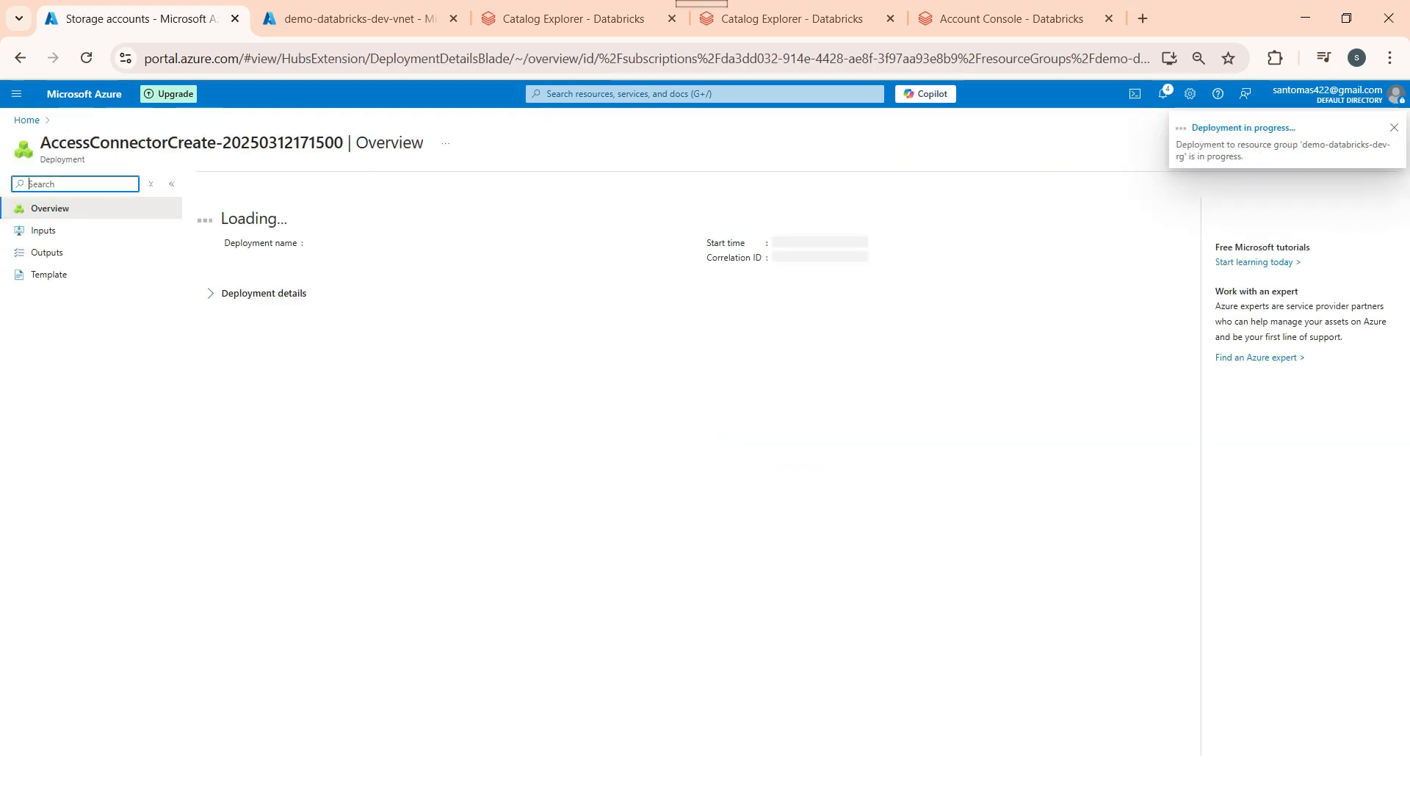
{"action": "left_click", "coordinate": [26, 119]}
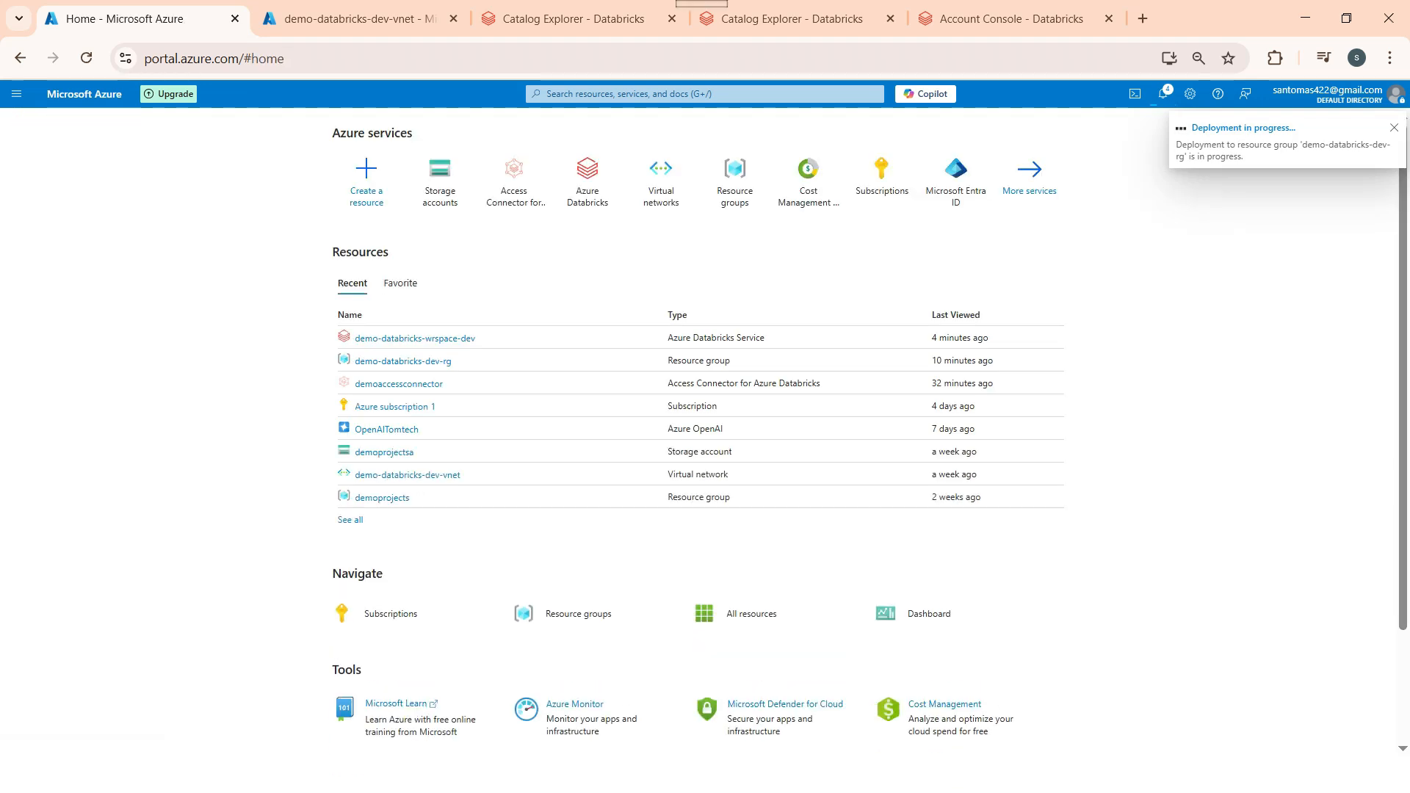
{"action": "left_click", "coordinate": [441, 182]}
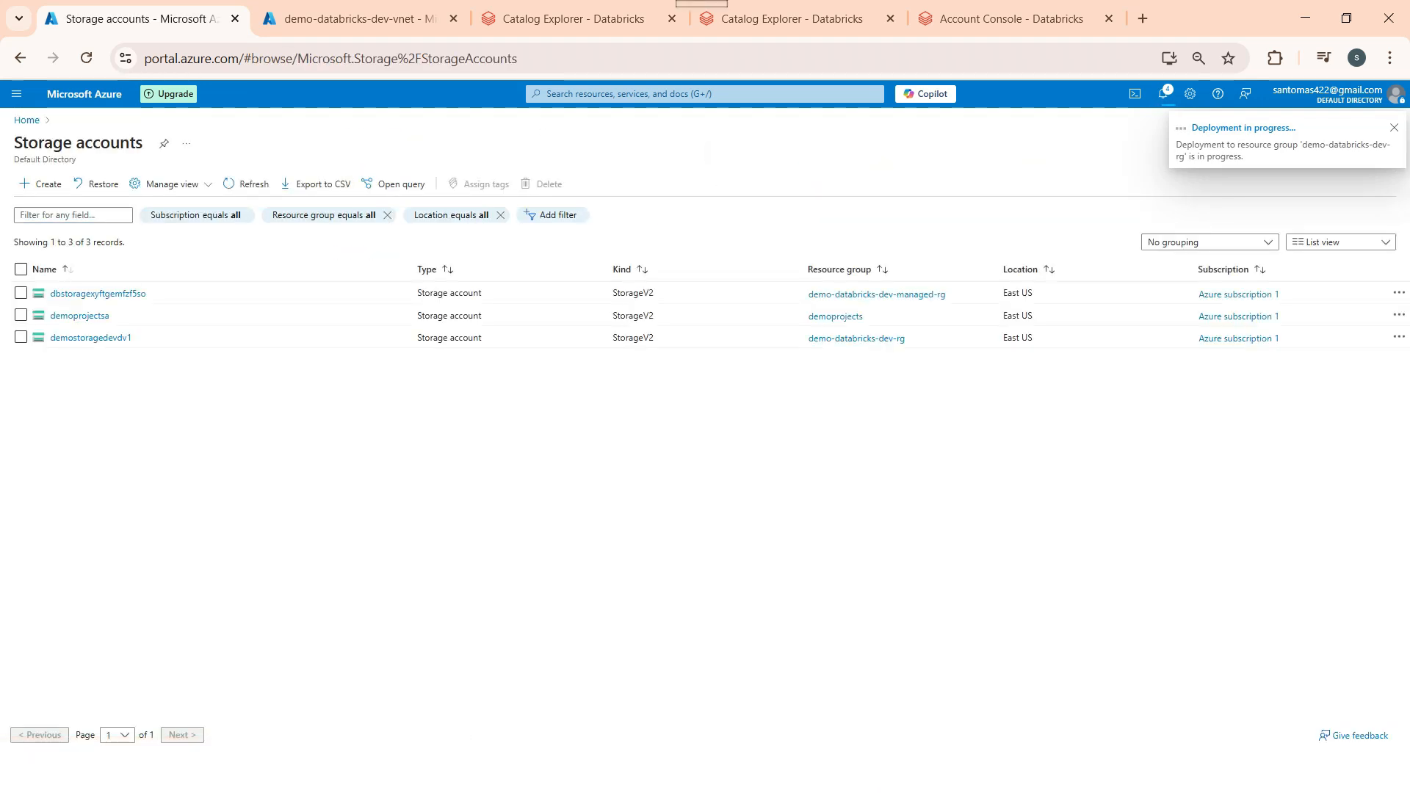
{"action": "left_click", "coordinate": [81, 337]}
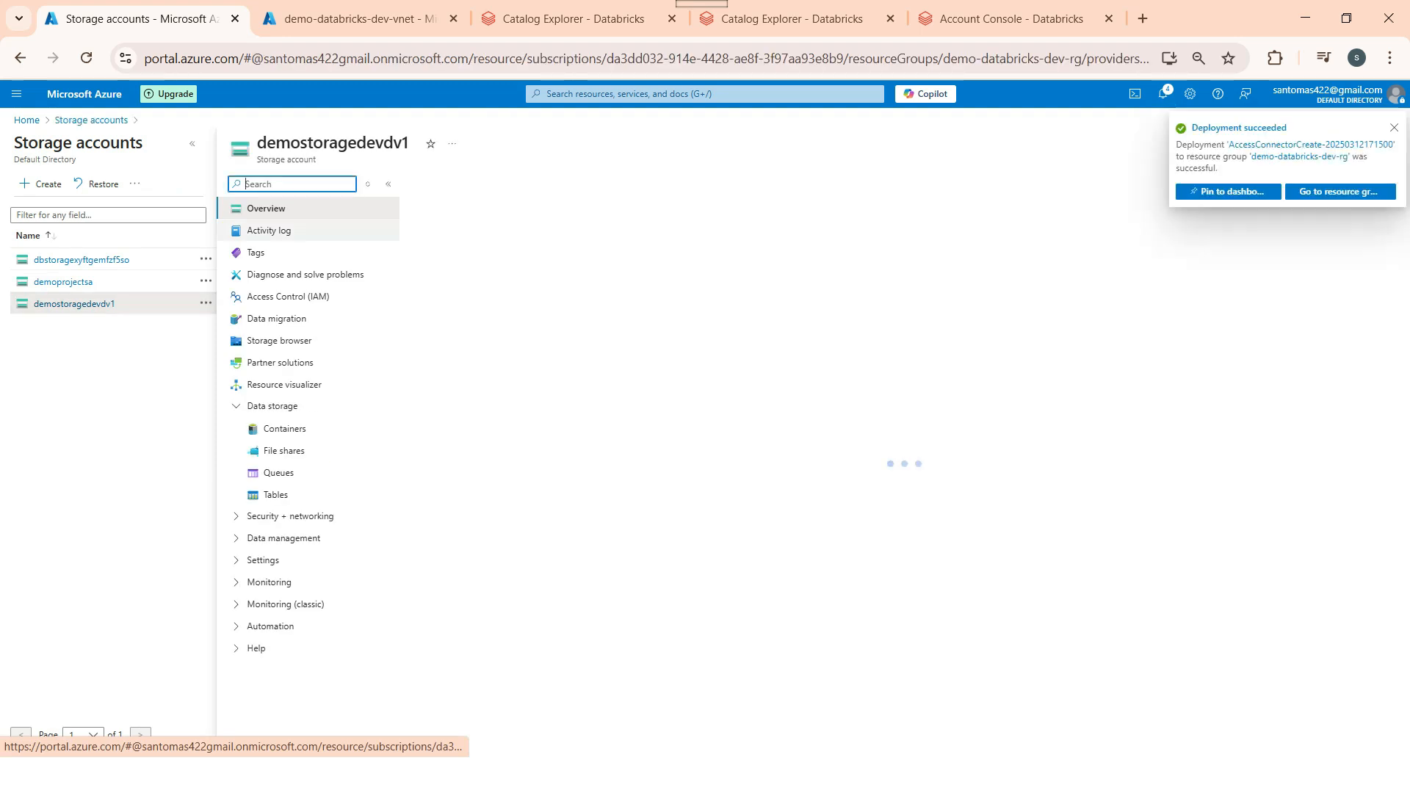
{"action": "left_click", "coordinate": [289, 297]}
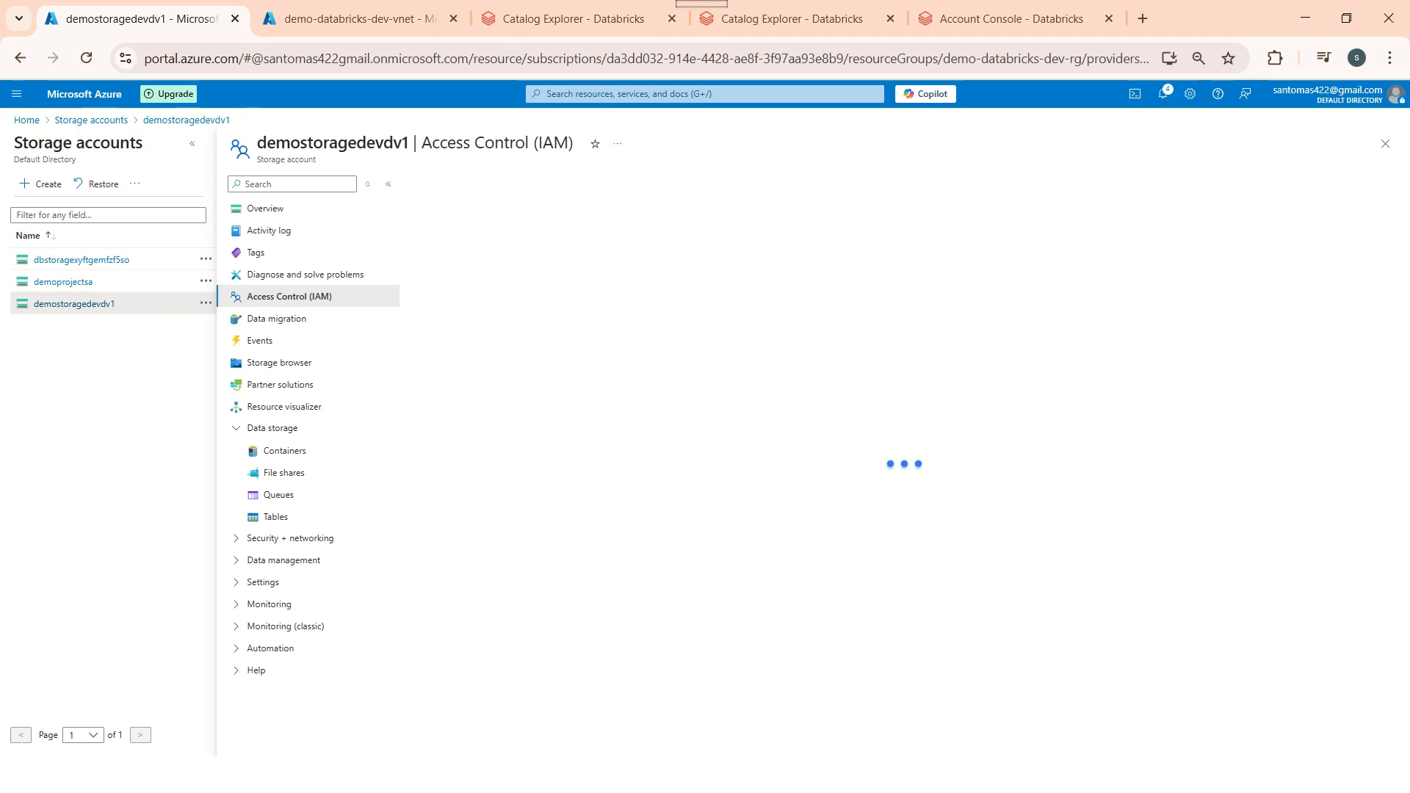
{"action": "left_click", "coordinate": [442, 184]}
{"action": "left_click", "coordinate": [459, 207]}
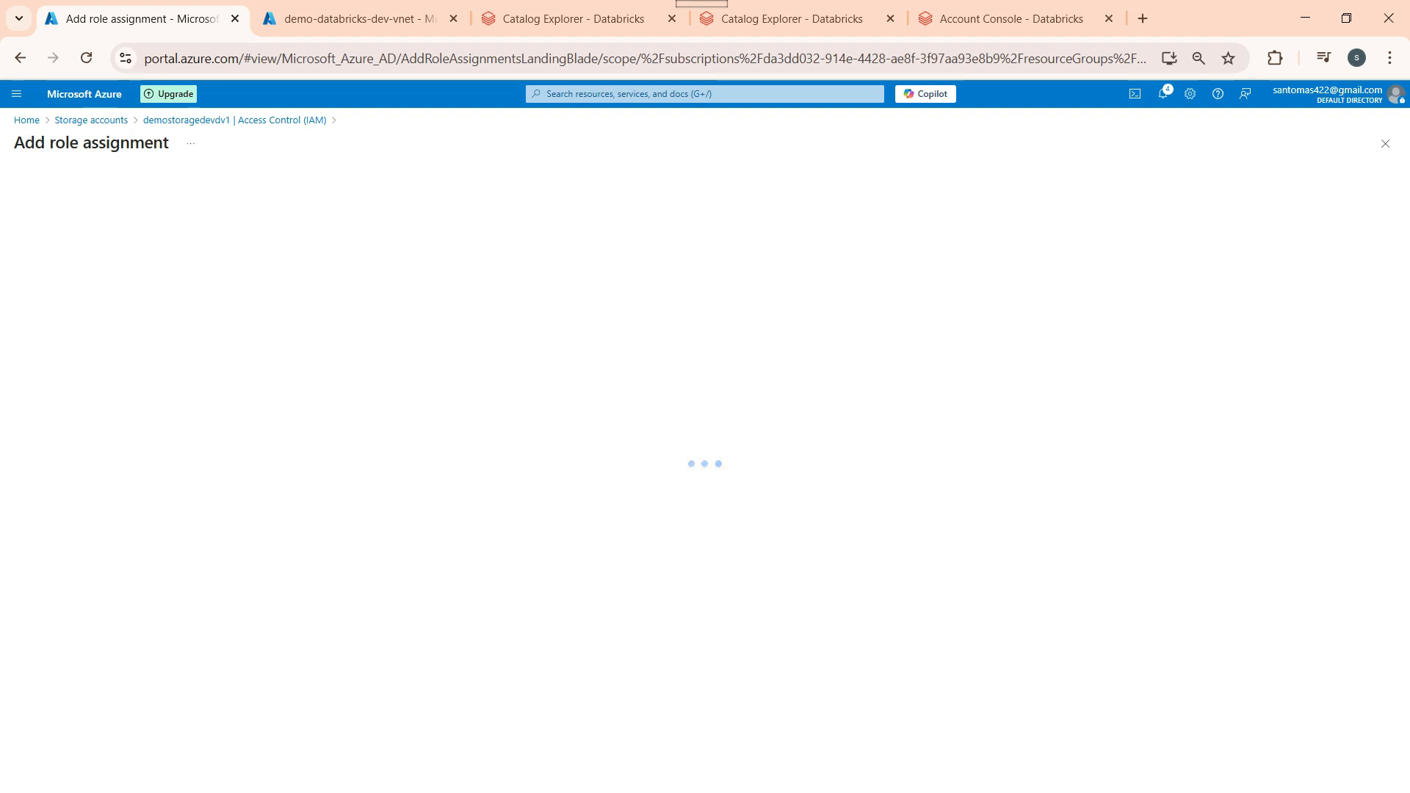
Step: Search 'bloi data con' and pick the Storage Blob Data Contributor role
{"action": "left_click", "coordinate": [143, 314]}
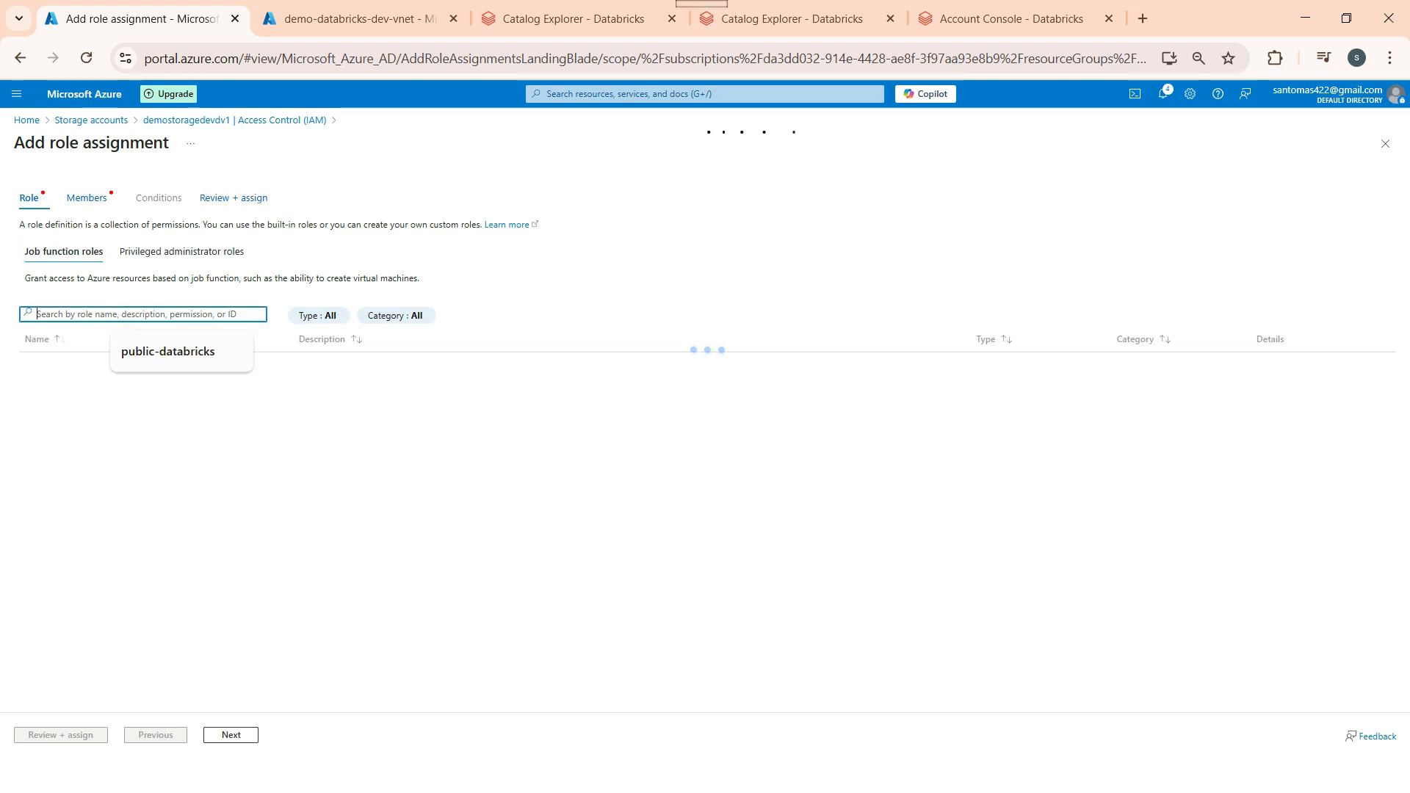
{"action": "type", "text": "bloib"}
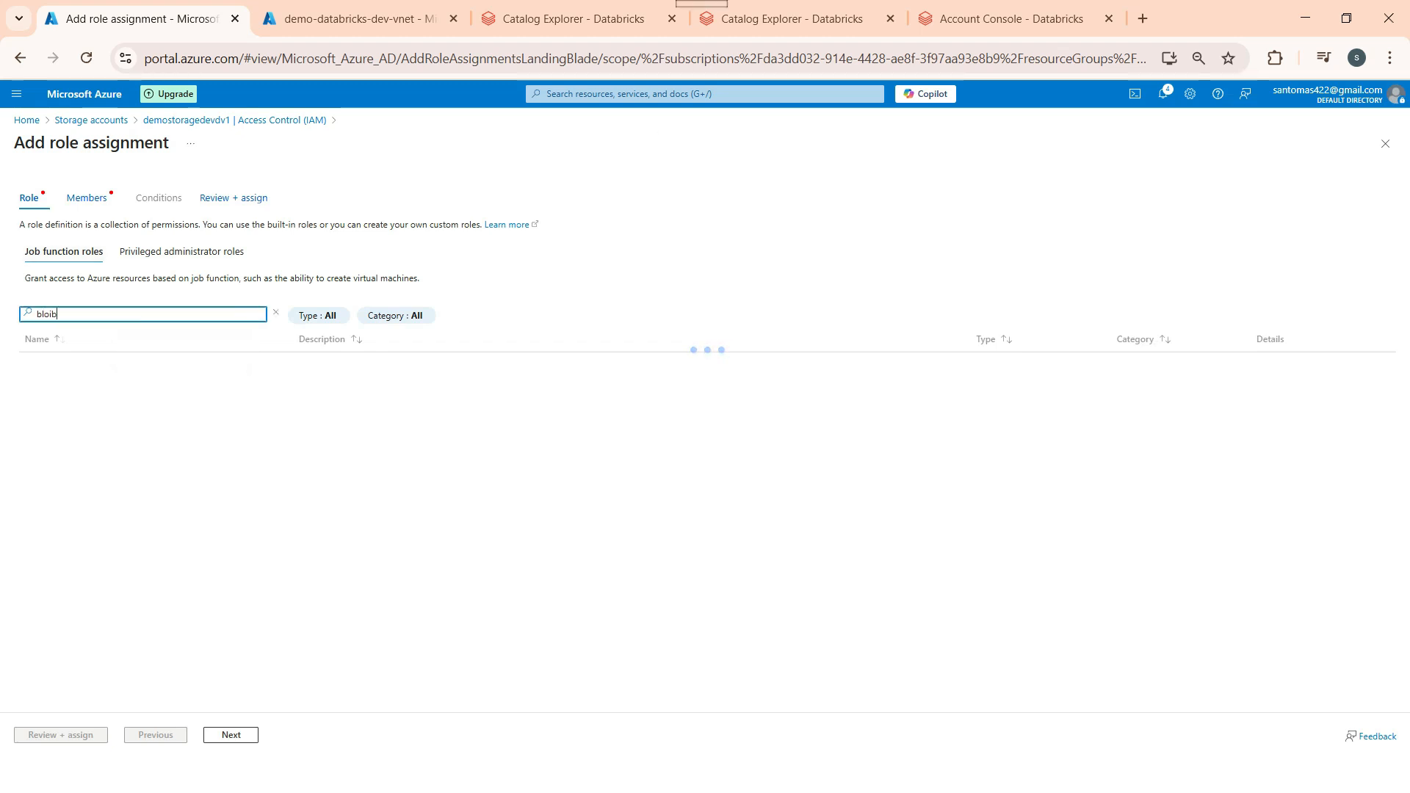
{"action": "key", "text": "BackSpace"}
{"action": "key", "text": "BackSpace"}
{"action": "type", "text": "b data con"}
{"action": "key", "text": "alt"}
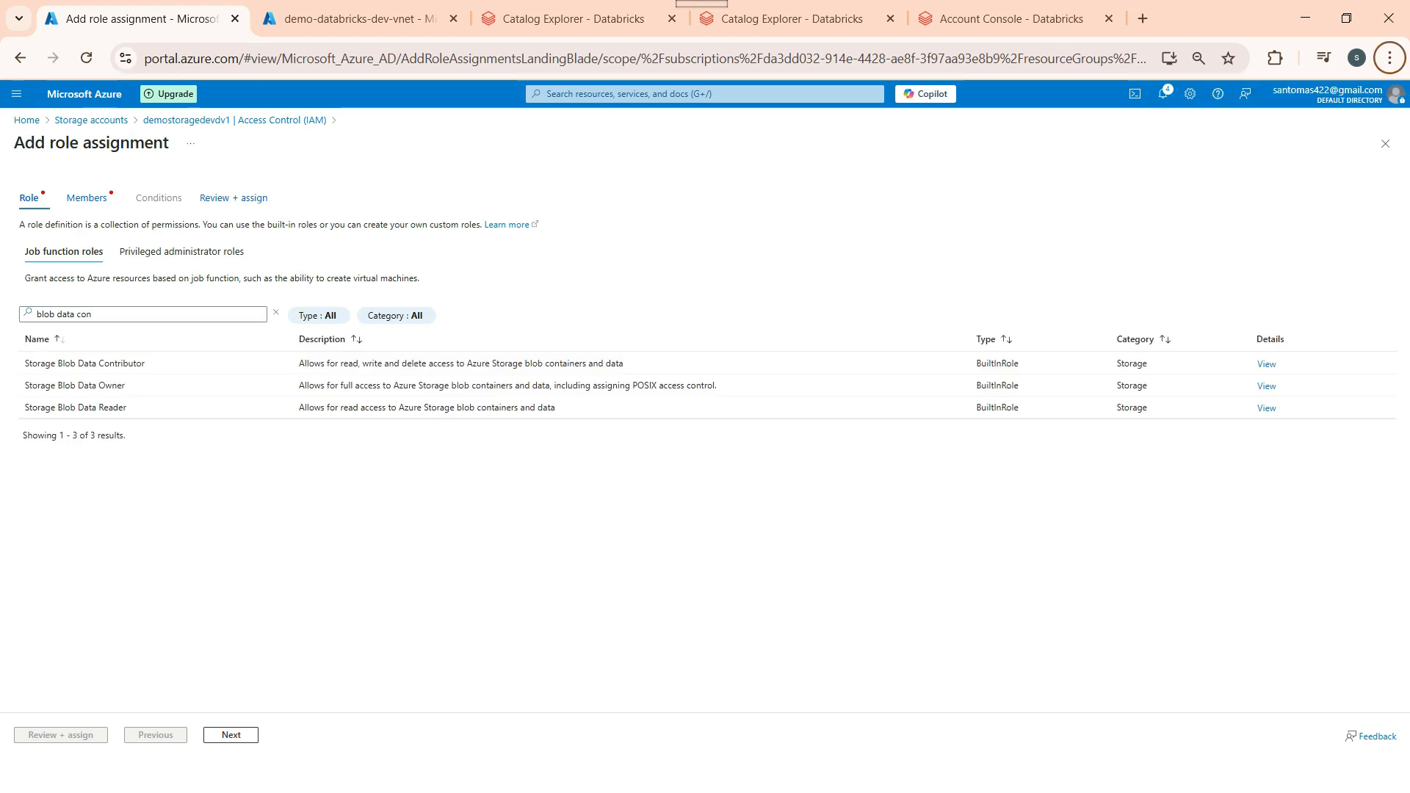
{"action": "left_click", "coordinate": [85, 364]}
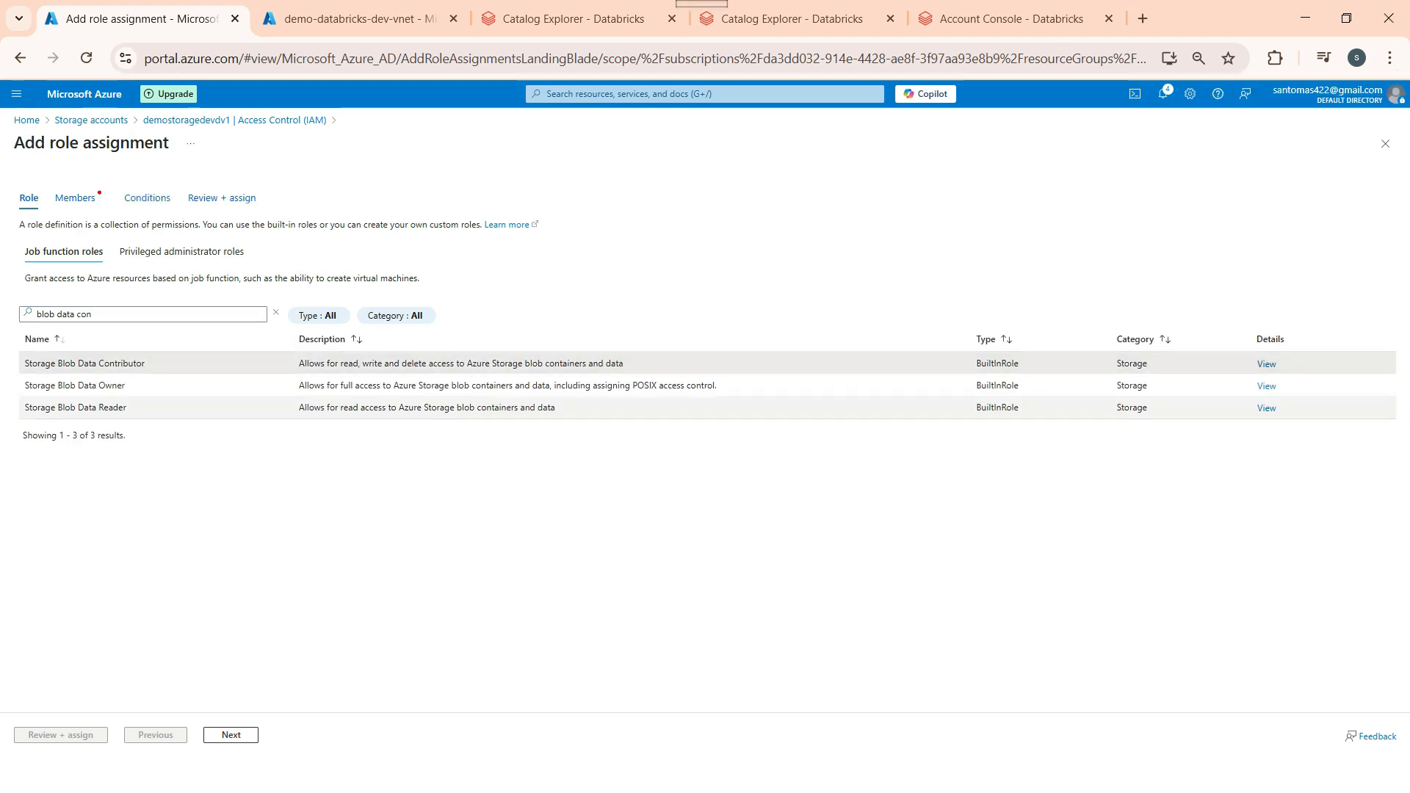
{"action": "left_click", "coordinate": [76, 197]}
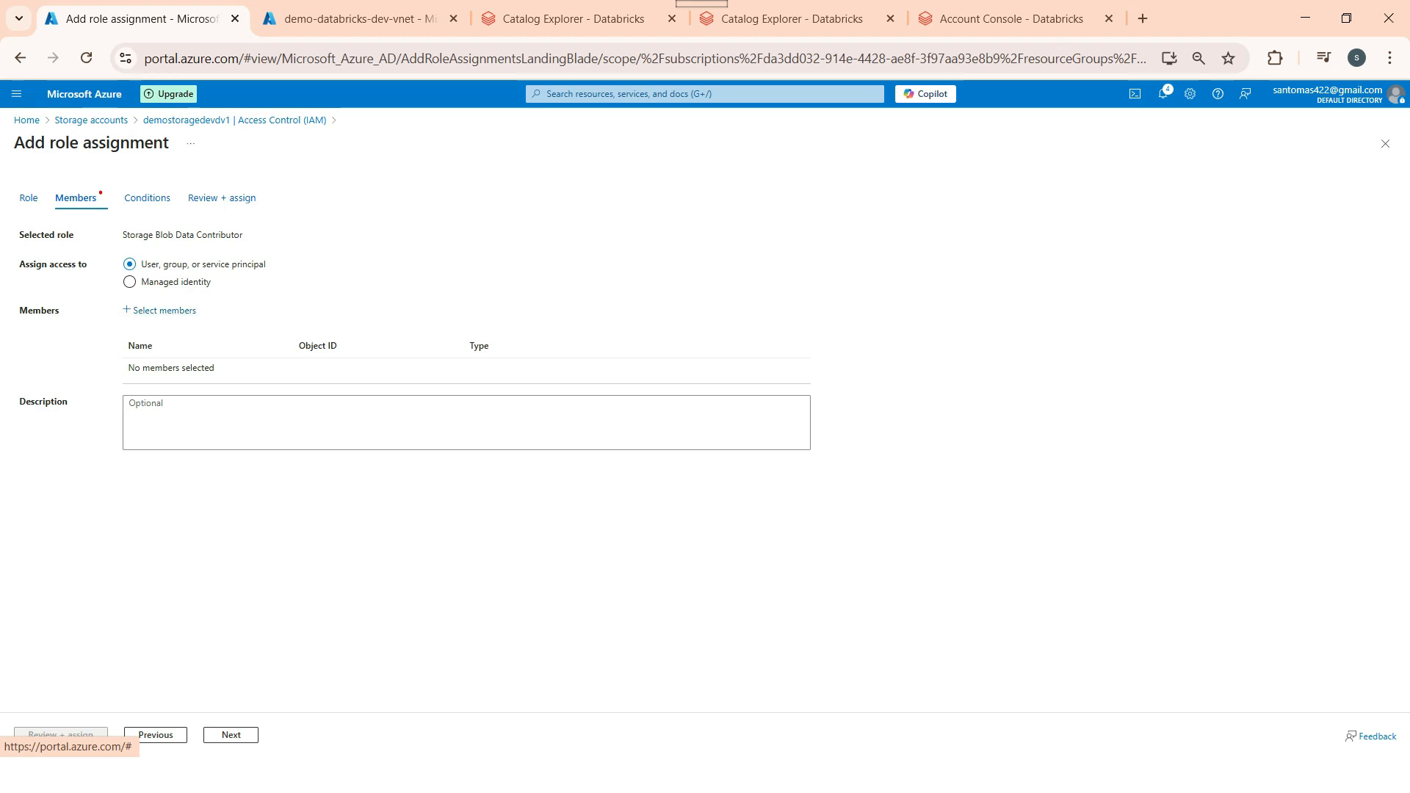
Step: Assign to a managed identity and select Access Connector demo-access-connect-new as the member
{"action": "left_click", "coordinate": [164, 309]}
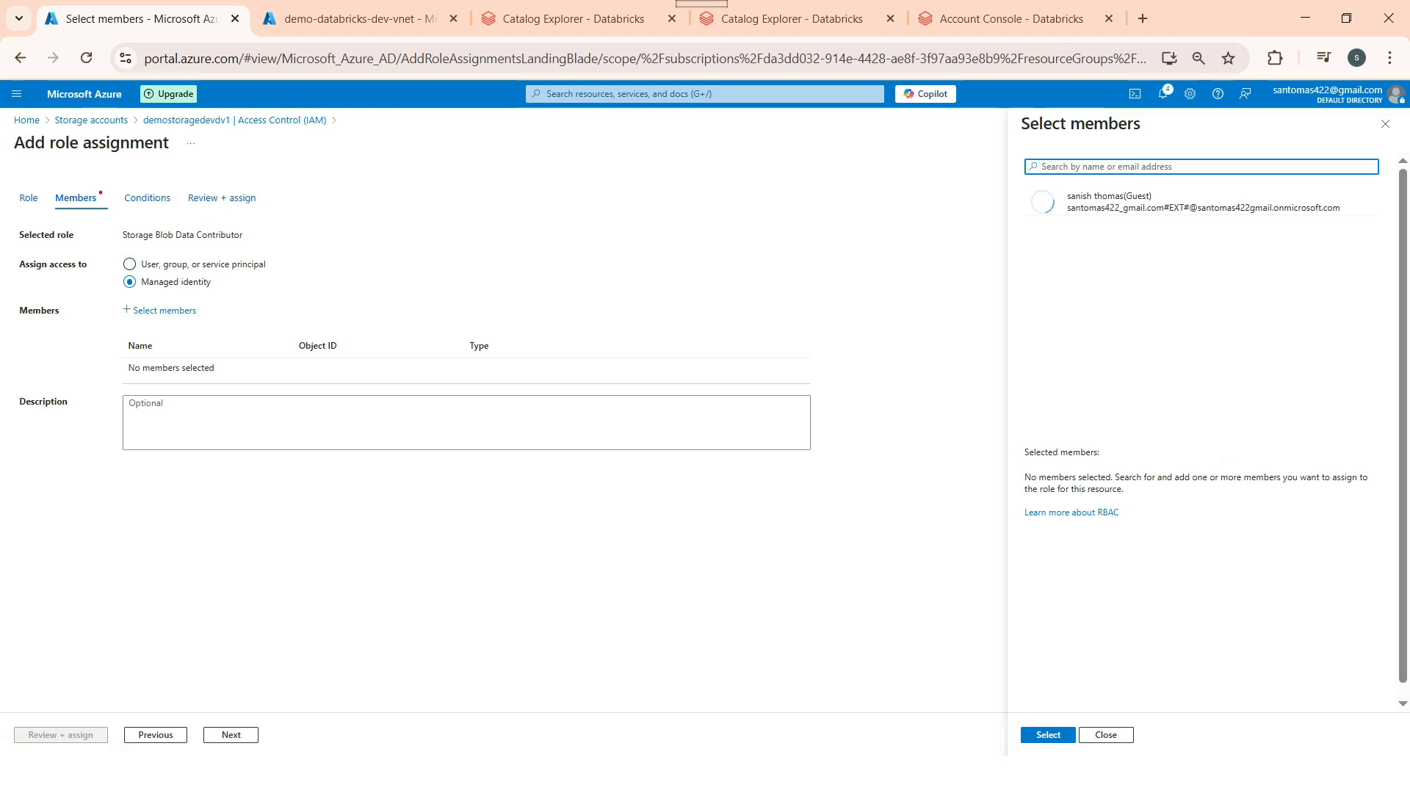
{"action": "left_click", "coordinate": [164, 310]}
{"action": "left_click", "coordinate": [130, 282]}
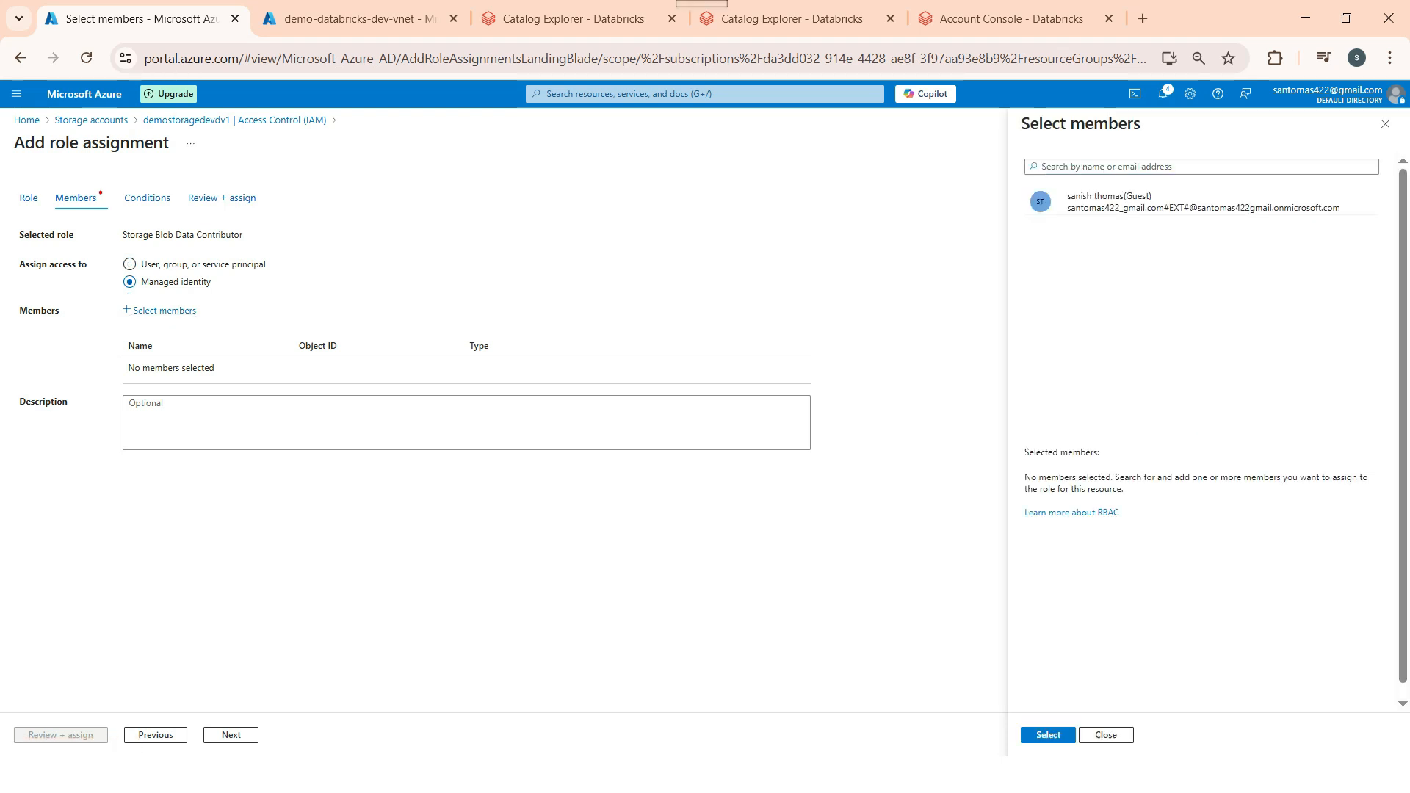
{"action": "left_click", "coordinate": [163, 310]}
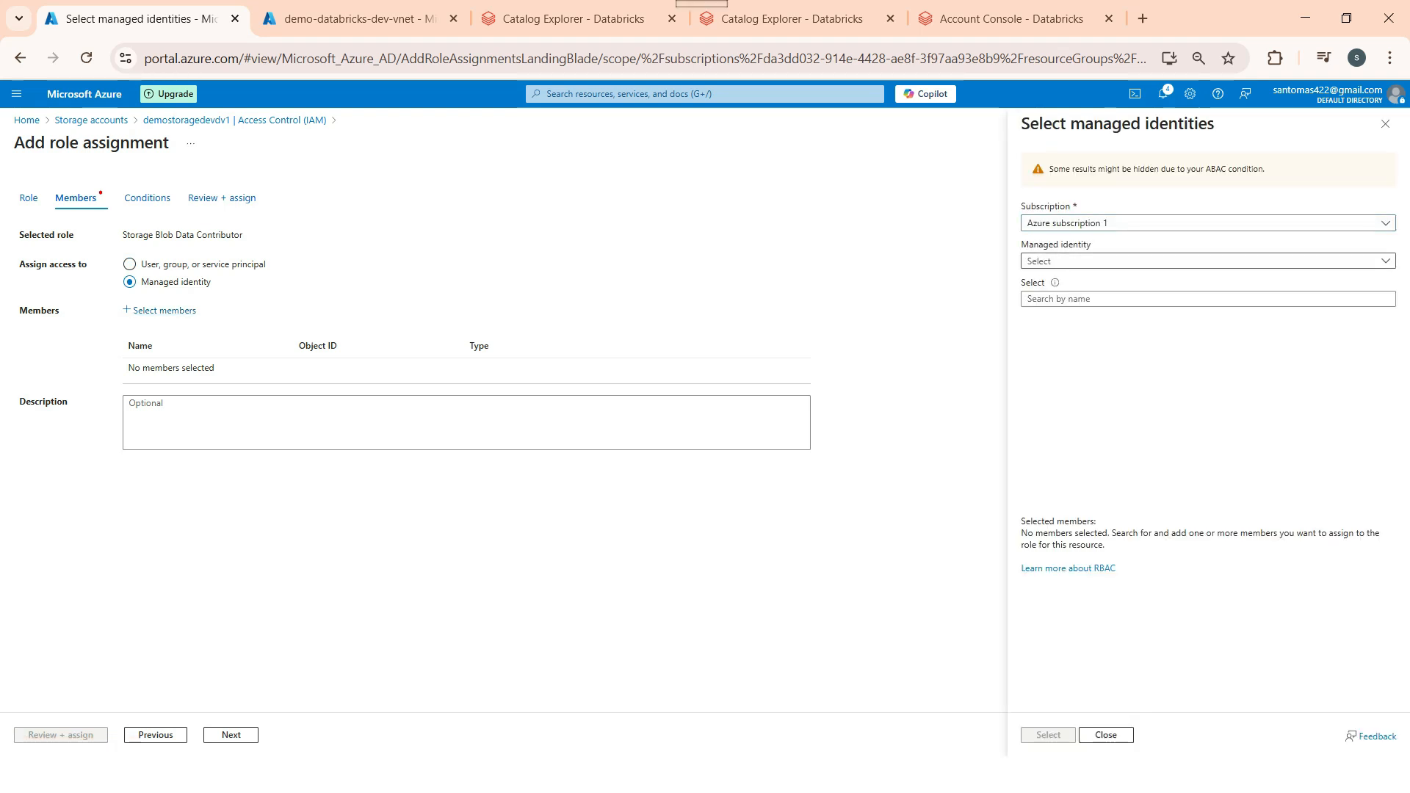
{"action": "left_click", "coordinate": [1208, 261]}
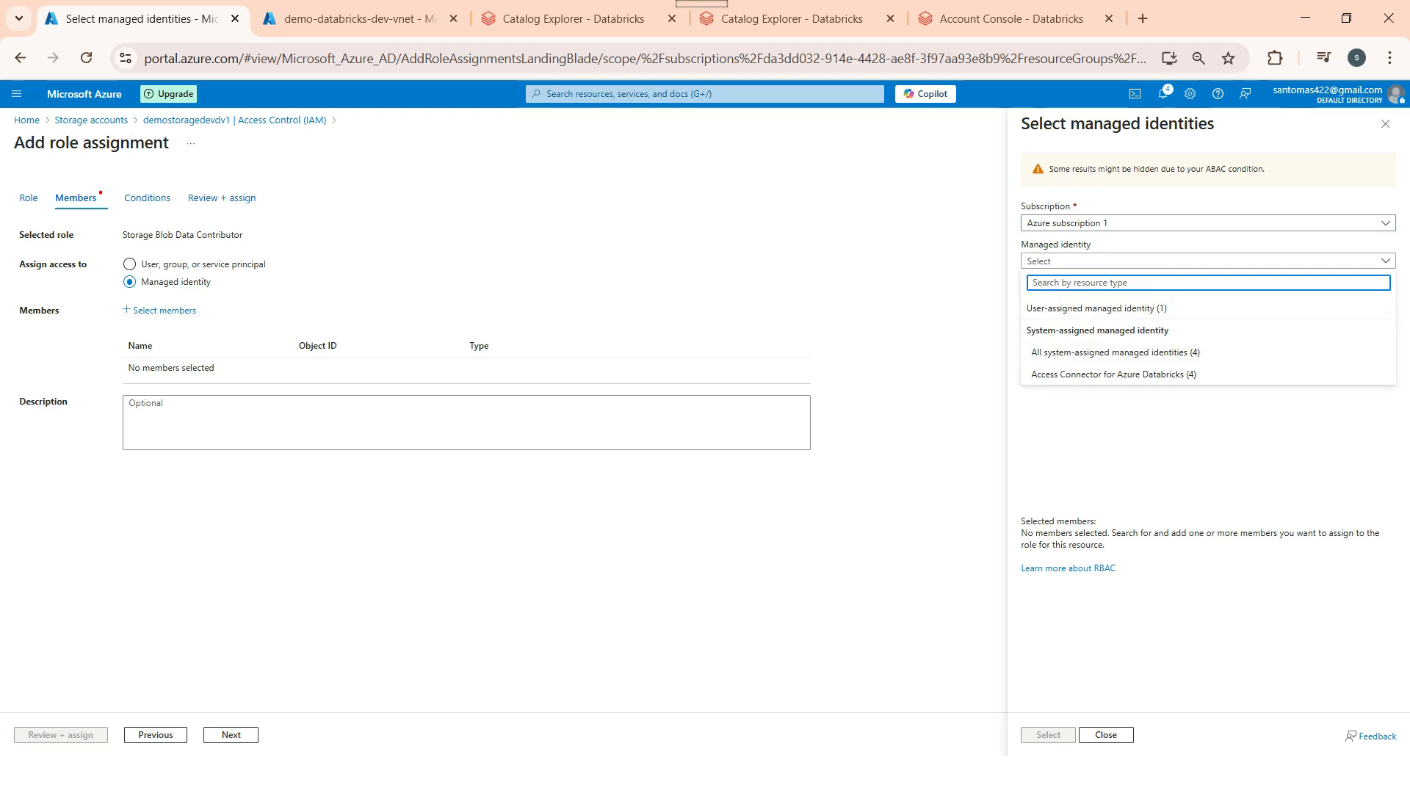
{"action": "left_click", "coordinate": [1113, 374]}
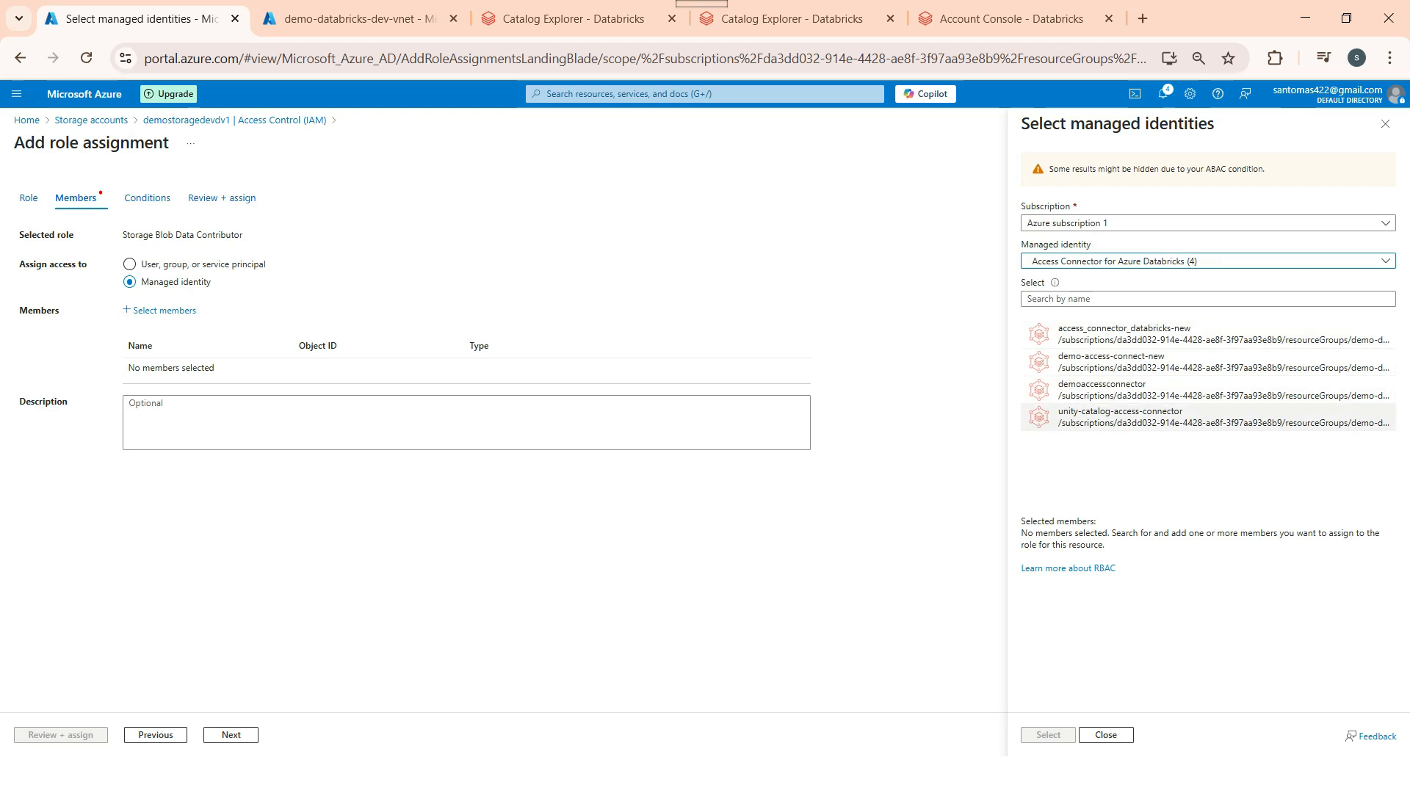
{"action": "left_click", "coordinate": [1175, 362]}
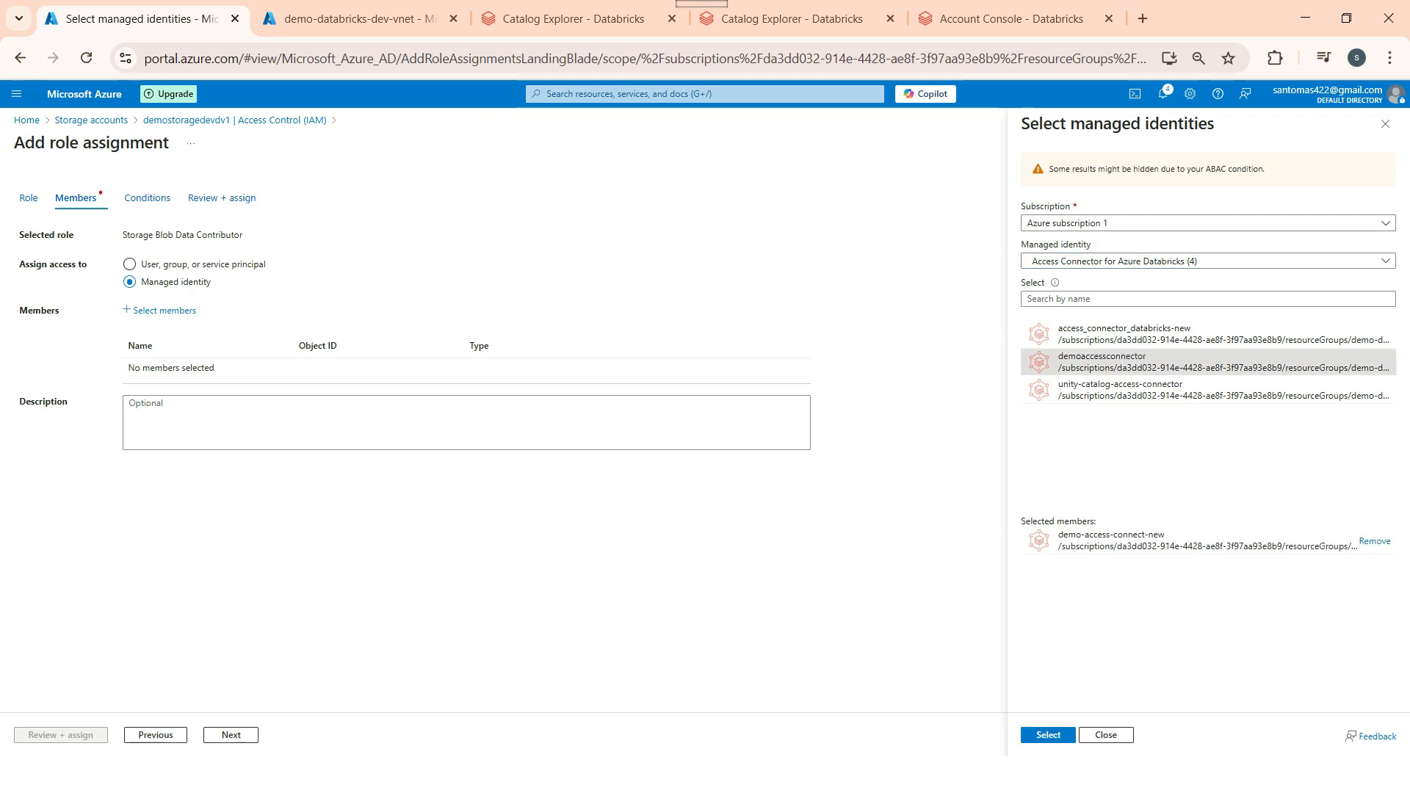
{"action": "left_click", "coordinate": [1048, 735]}
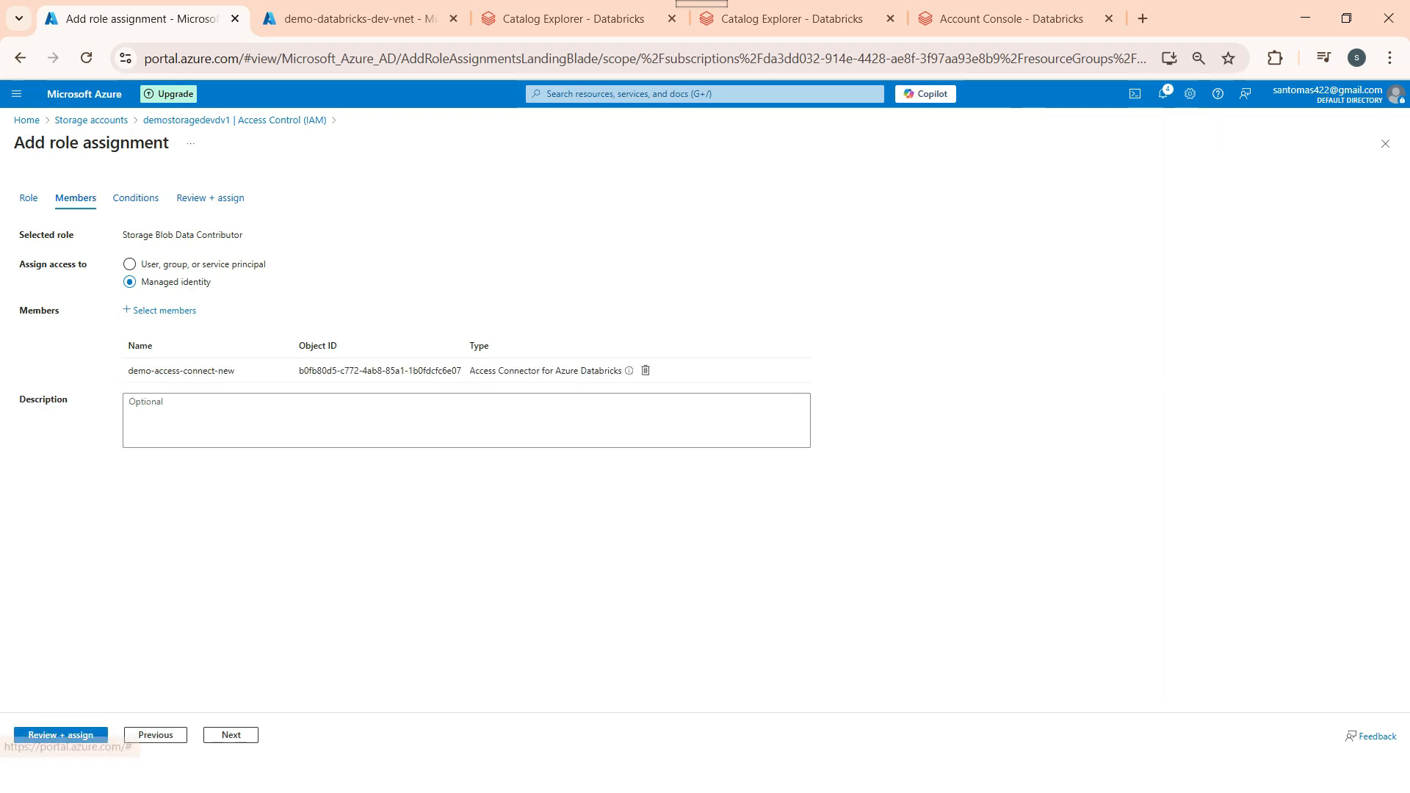
Step: Review and assign the role, then return to the portal home
{"action": "left_click", "coordinate": [60, 734]}
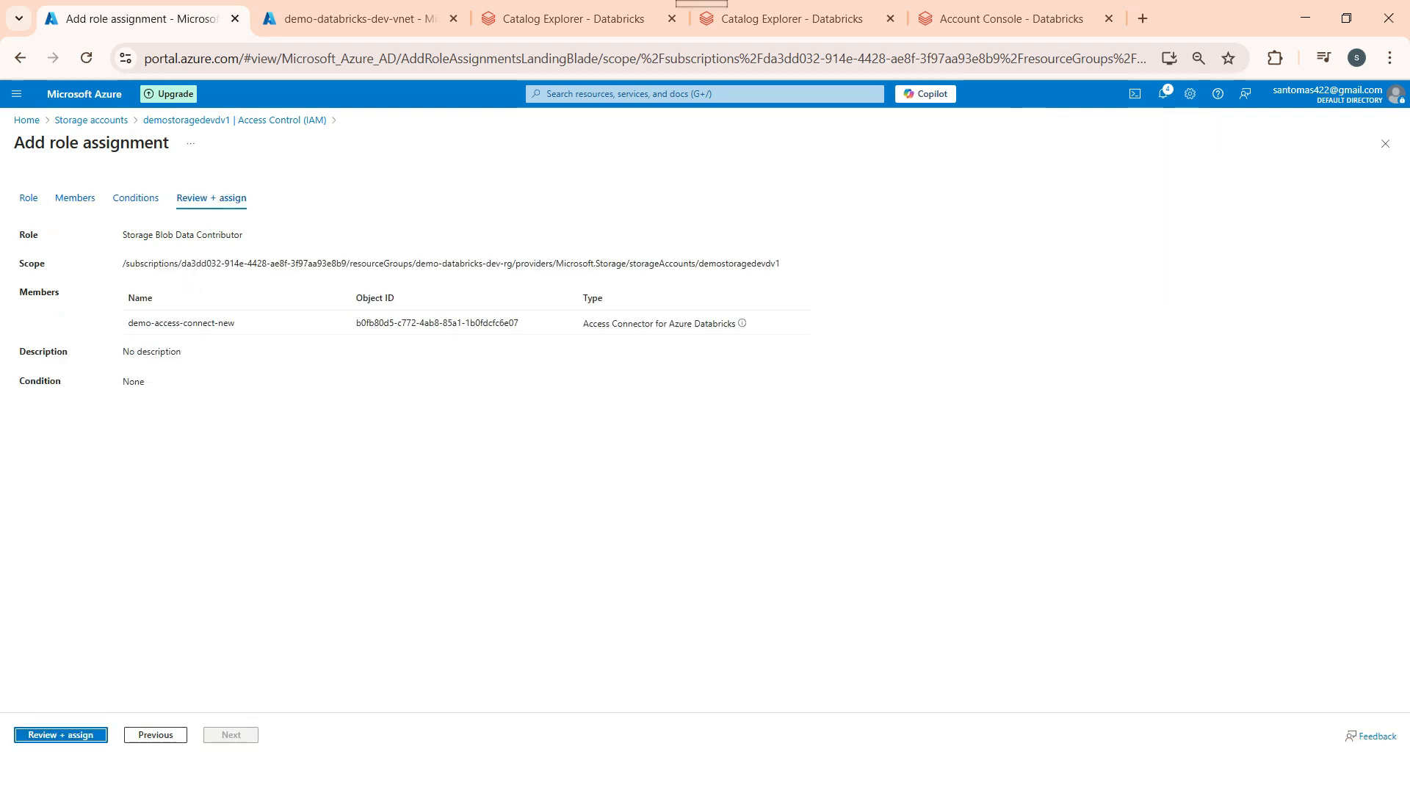
{"action": "left_click", "coordinate": [60, 734]}
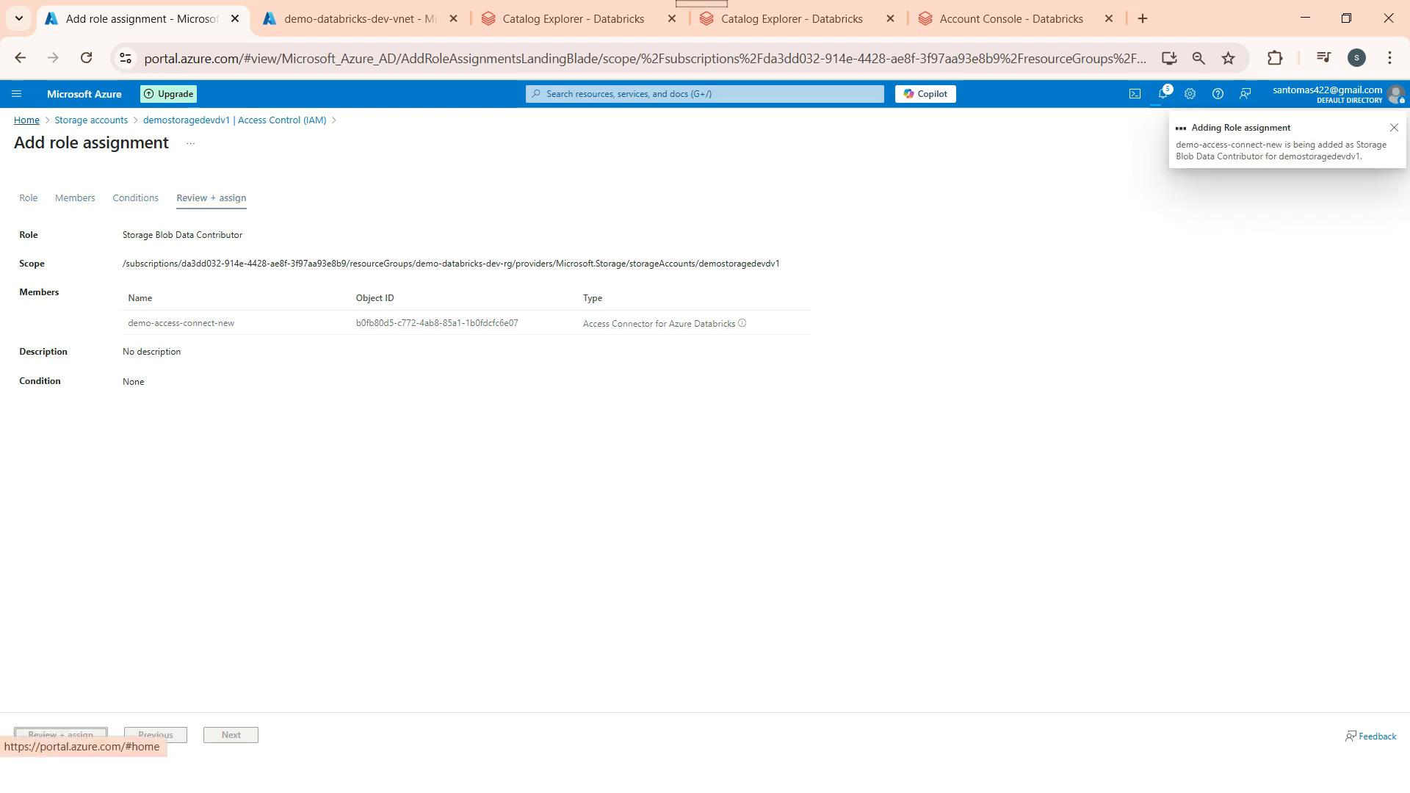
{"action": "left_click", "coordinate": [27, 120]}
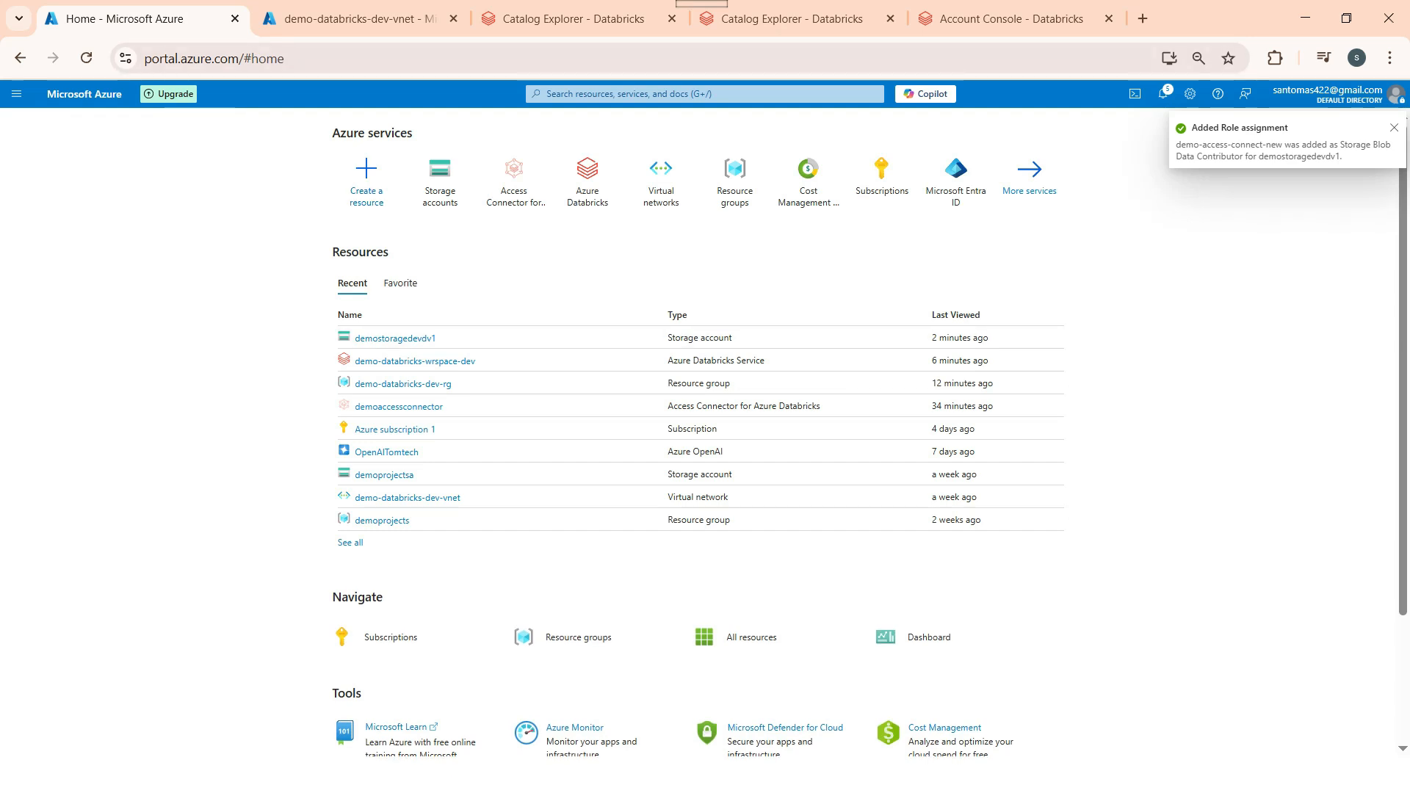
{"action": "left_click", "coordinate": [791, 18]}
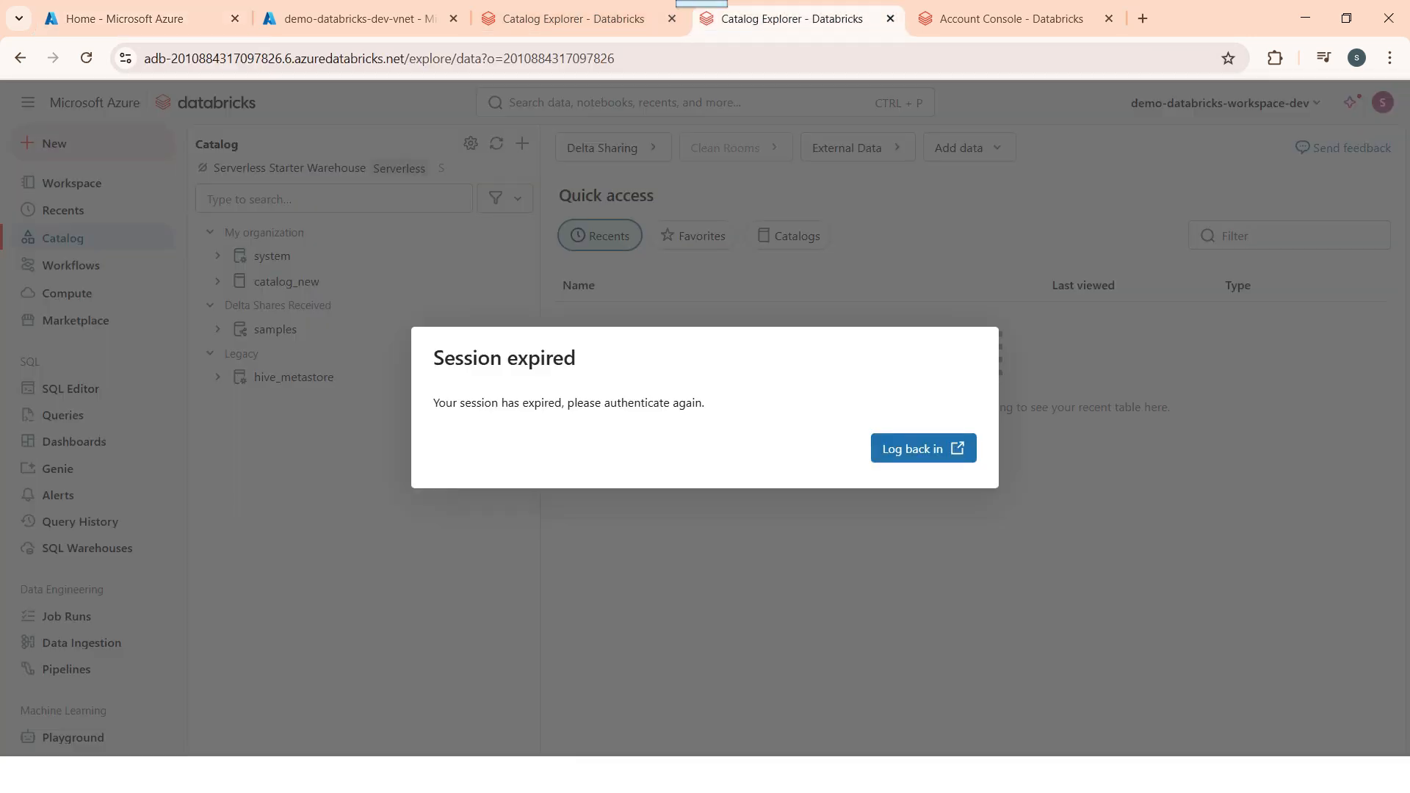
{"action": "left_click", "coordinate": [1011, 18]}
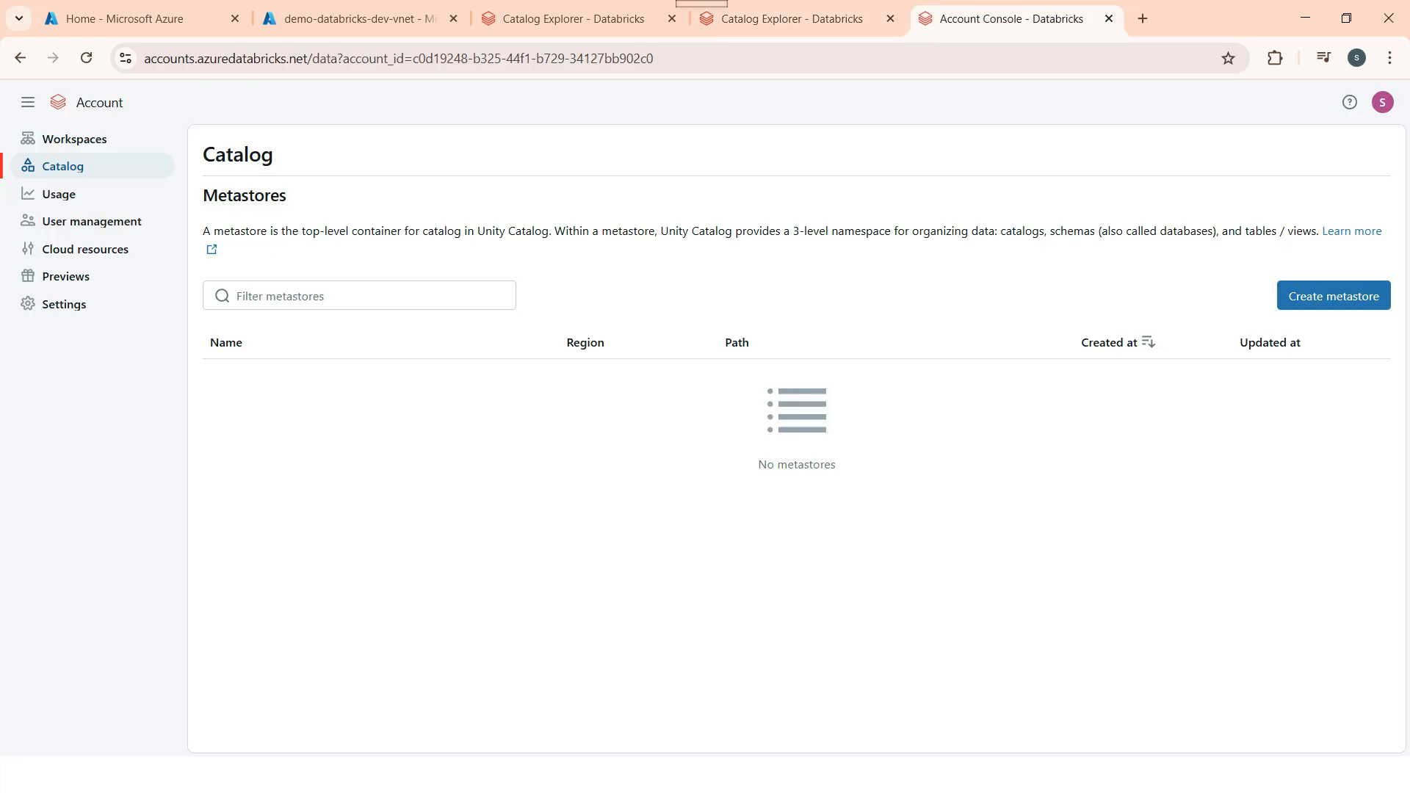
{"action": "left_click", "coordinate": [86, 58]}
{"action": "left_click", "coordinate": [352, 19]}
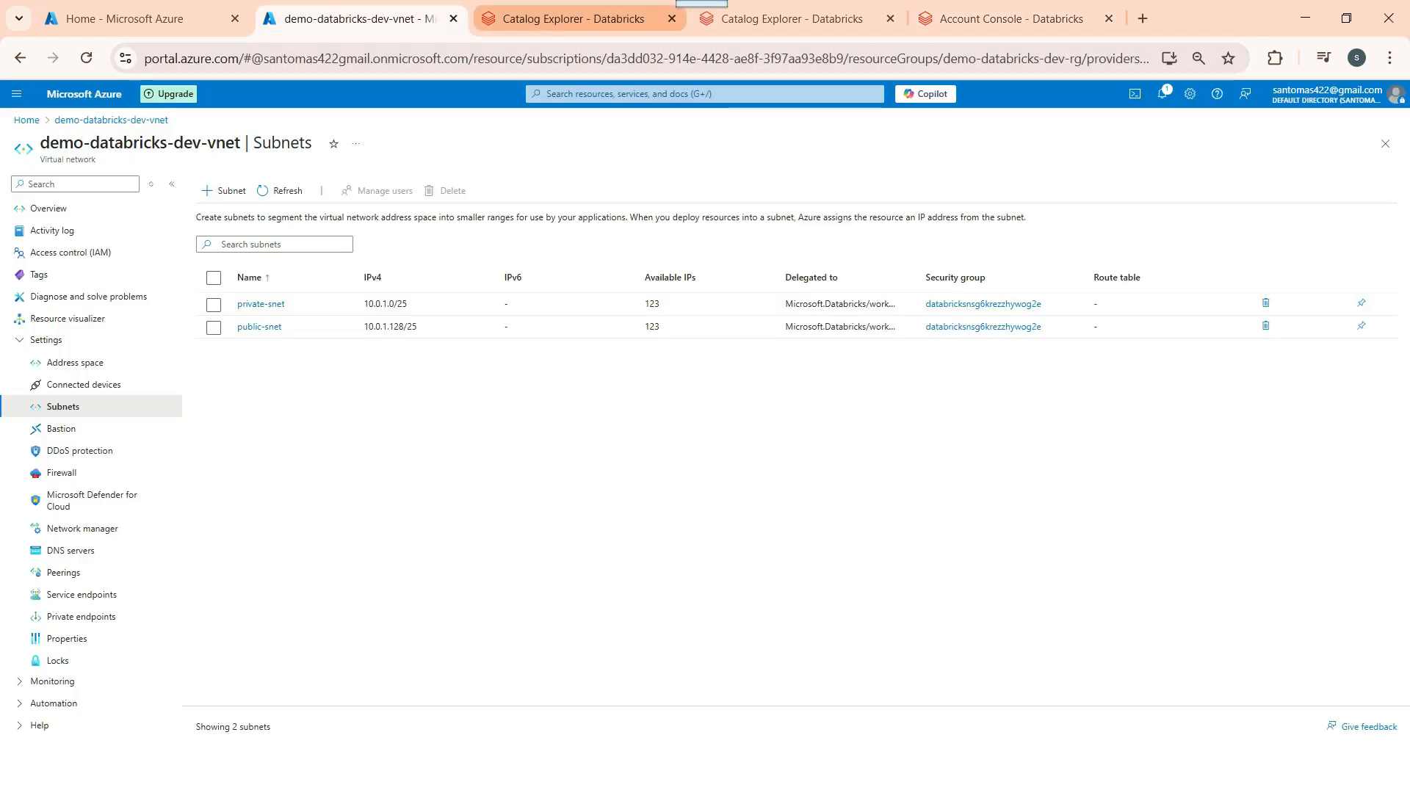
{"action": "left_click", "coordinate": [140, 19]}
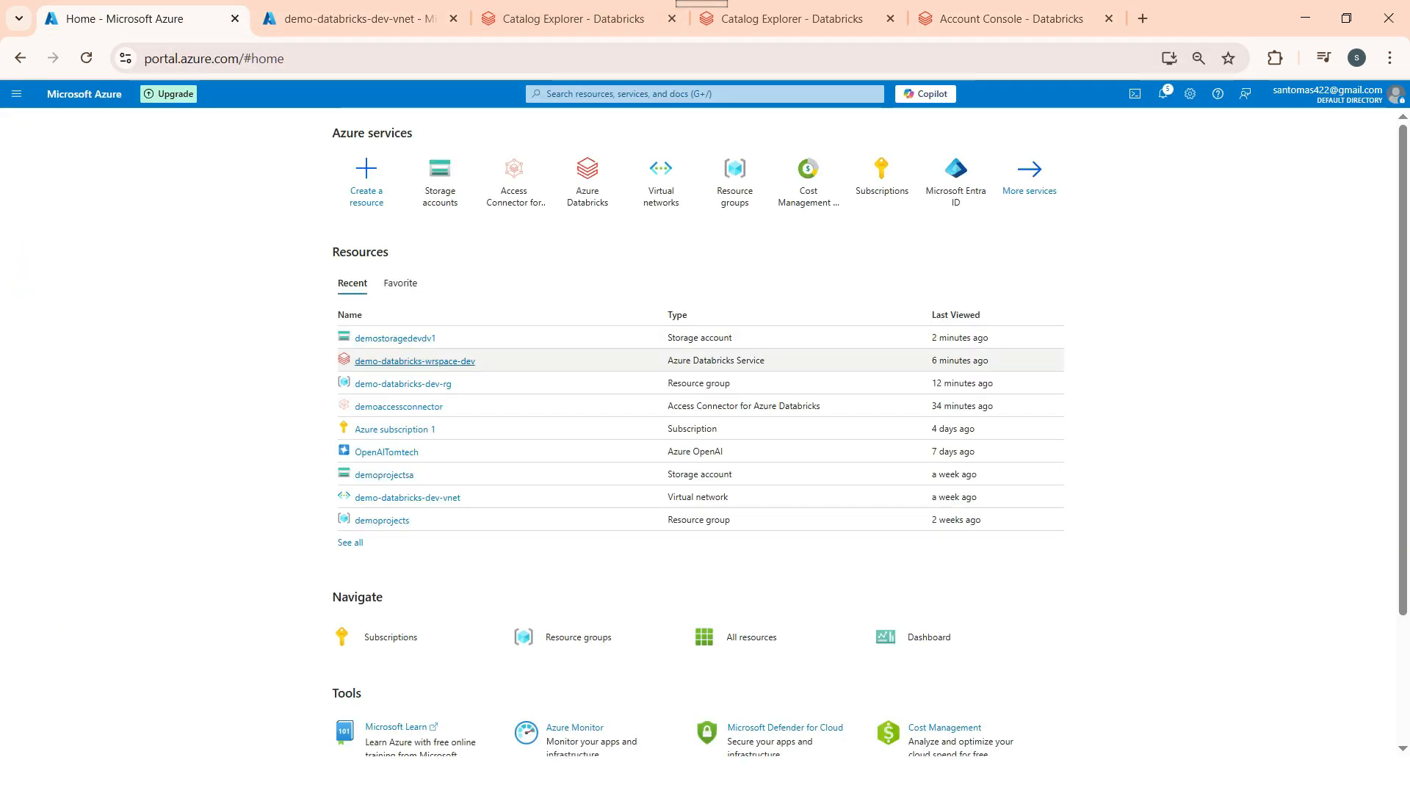
Step: Launch the demo-databricks-wrspace-dev workspace, sign in, and go to Catalog Explorer
{"action": "left_click", "coordinate": [411, 359]}
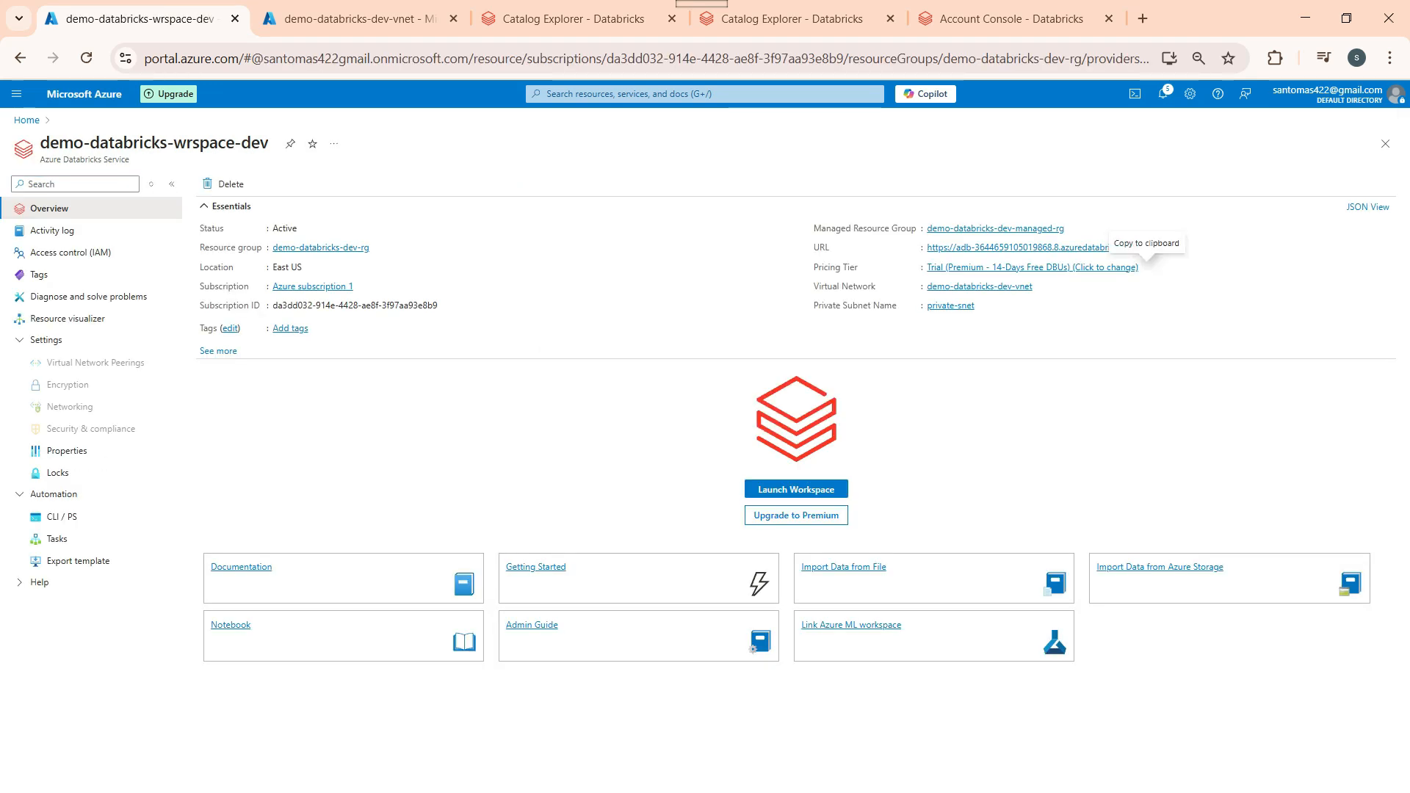
{"action": "left_click", "coordinate": [796, 489]}
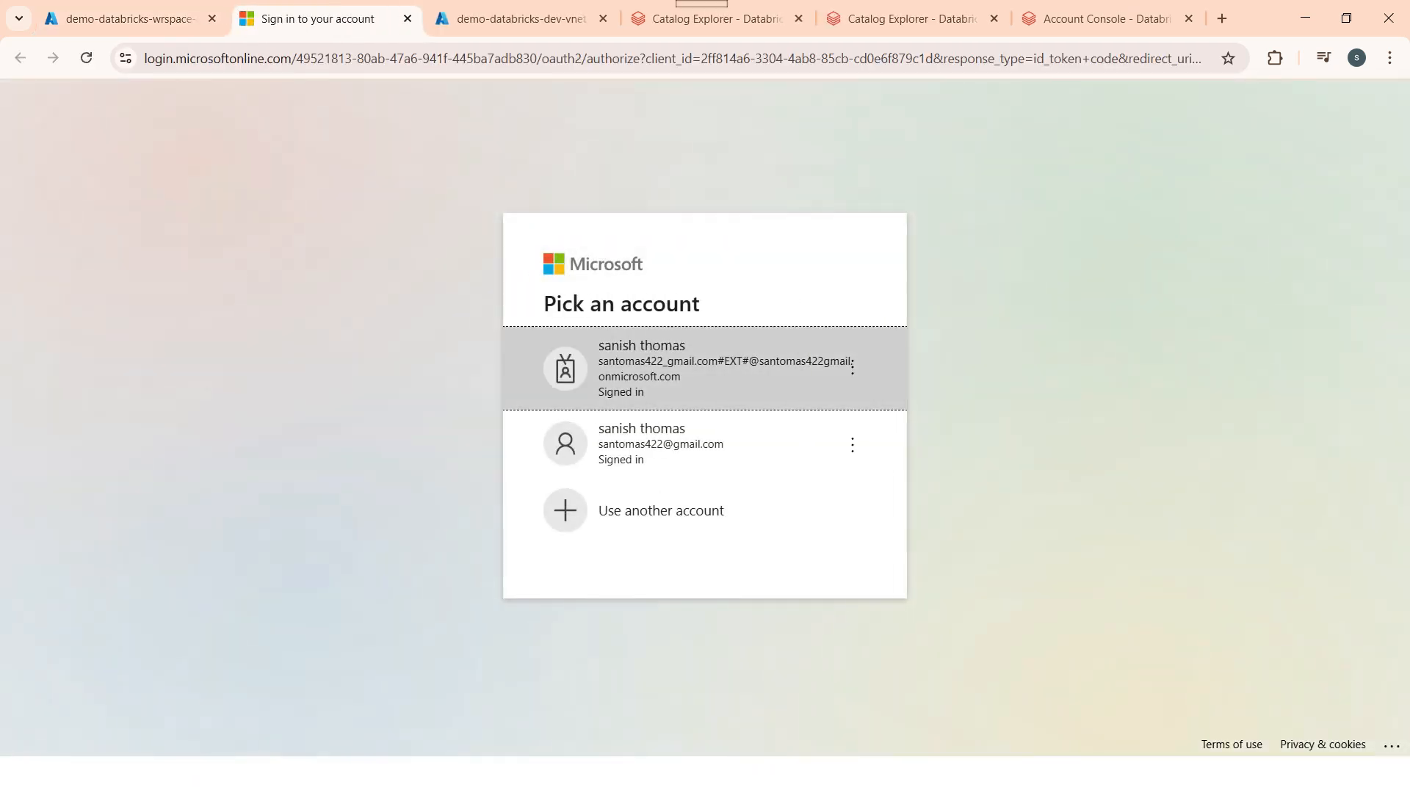
{"action": "left_click", "coordinate": [690, 444]}
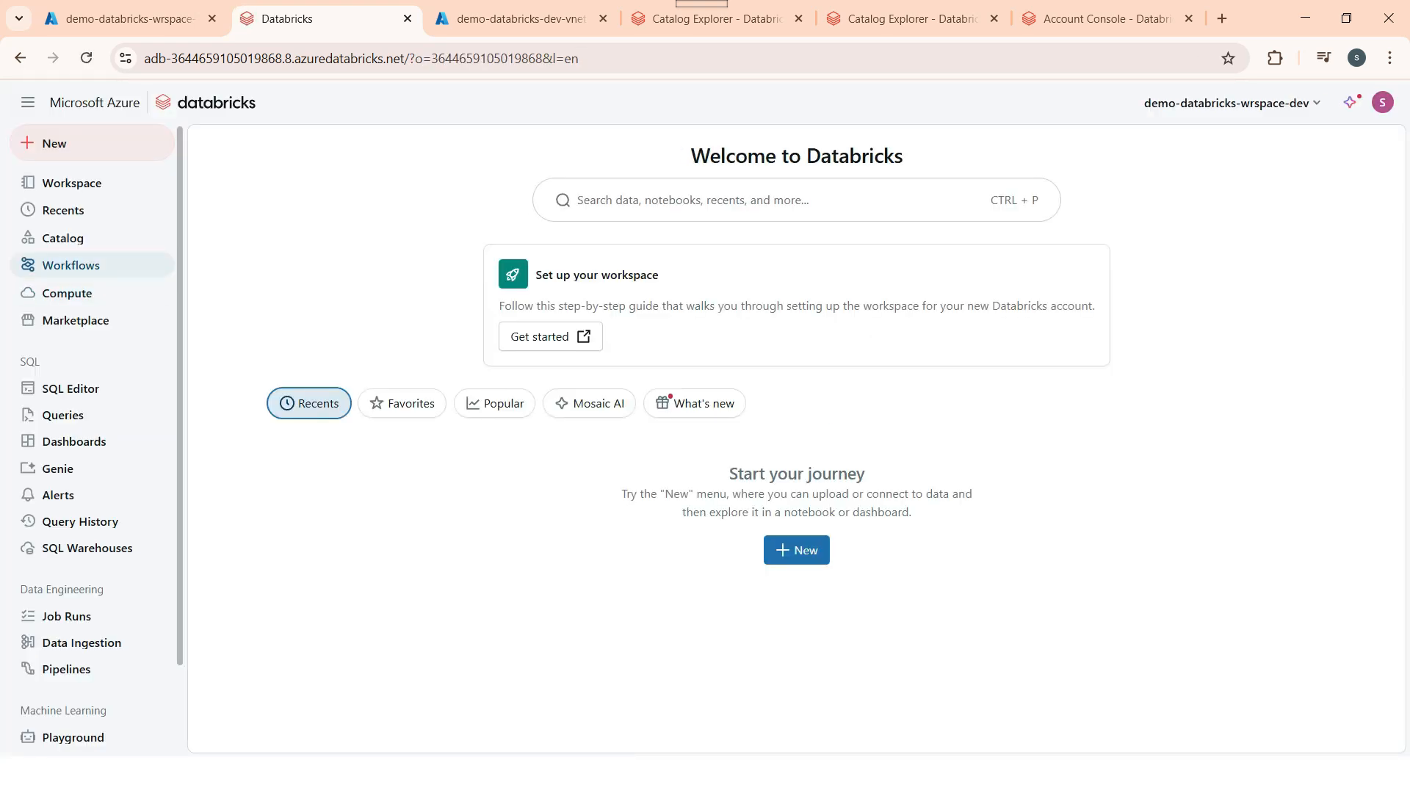
{"action": "left_click", "coordinate": [63, 238]}
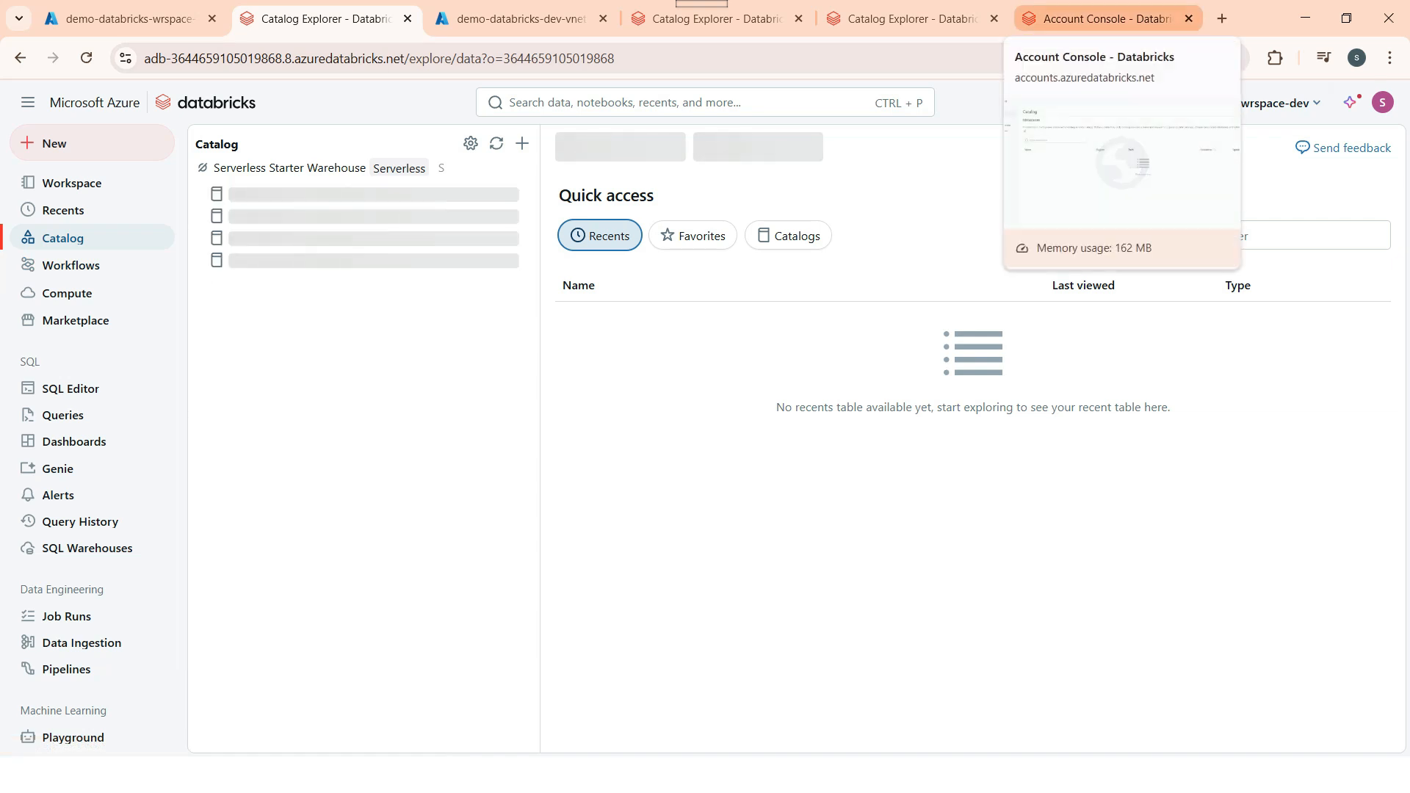
Step: Switch back to the first portal tab and return to Azure Home
{"action": "left_click", "coordinate": [514, 19]}
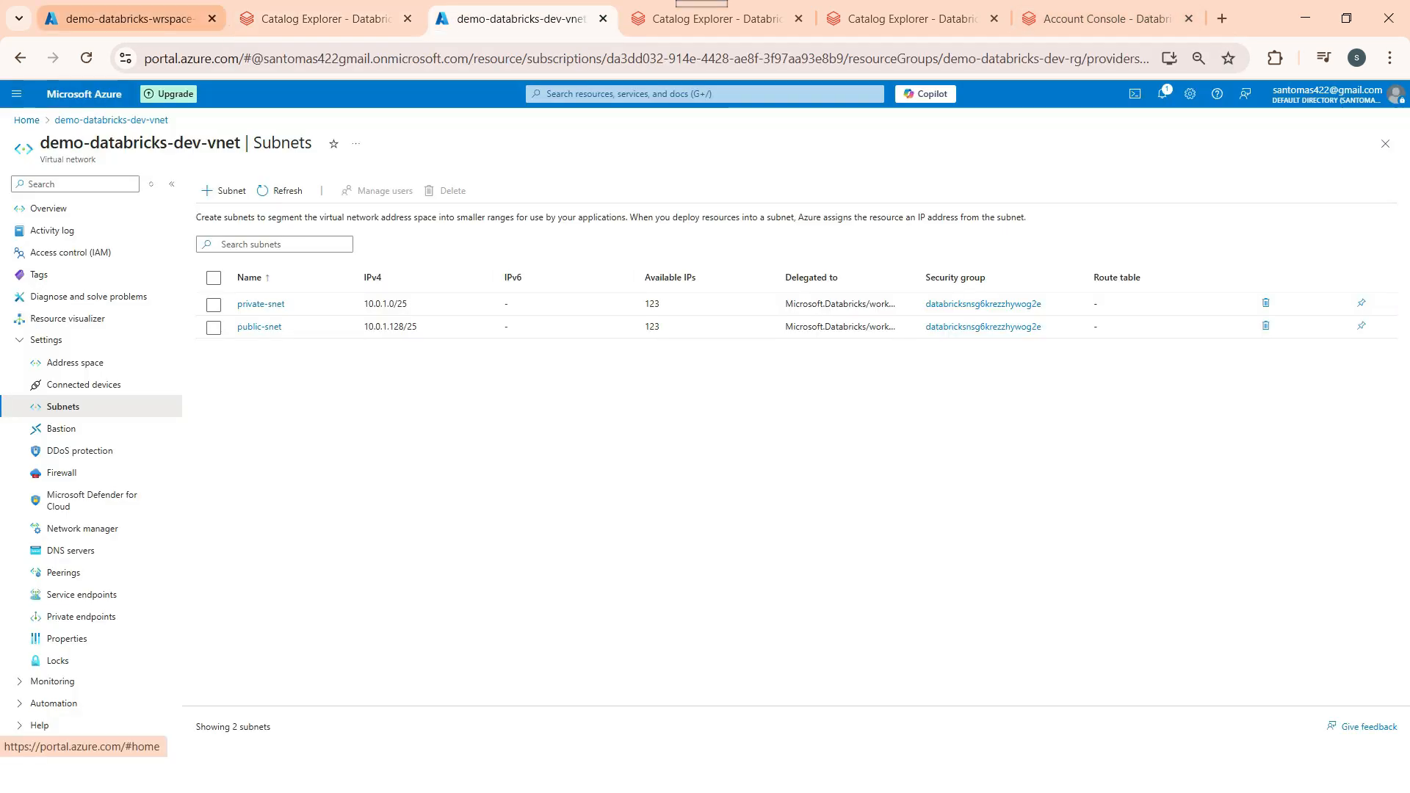
{"action": "left_click", "coordinate": [125, 18]}
{"action": "left_click", "coordinate": [26, 120]}
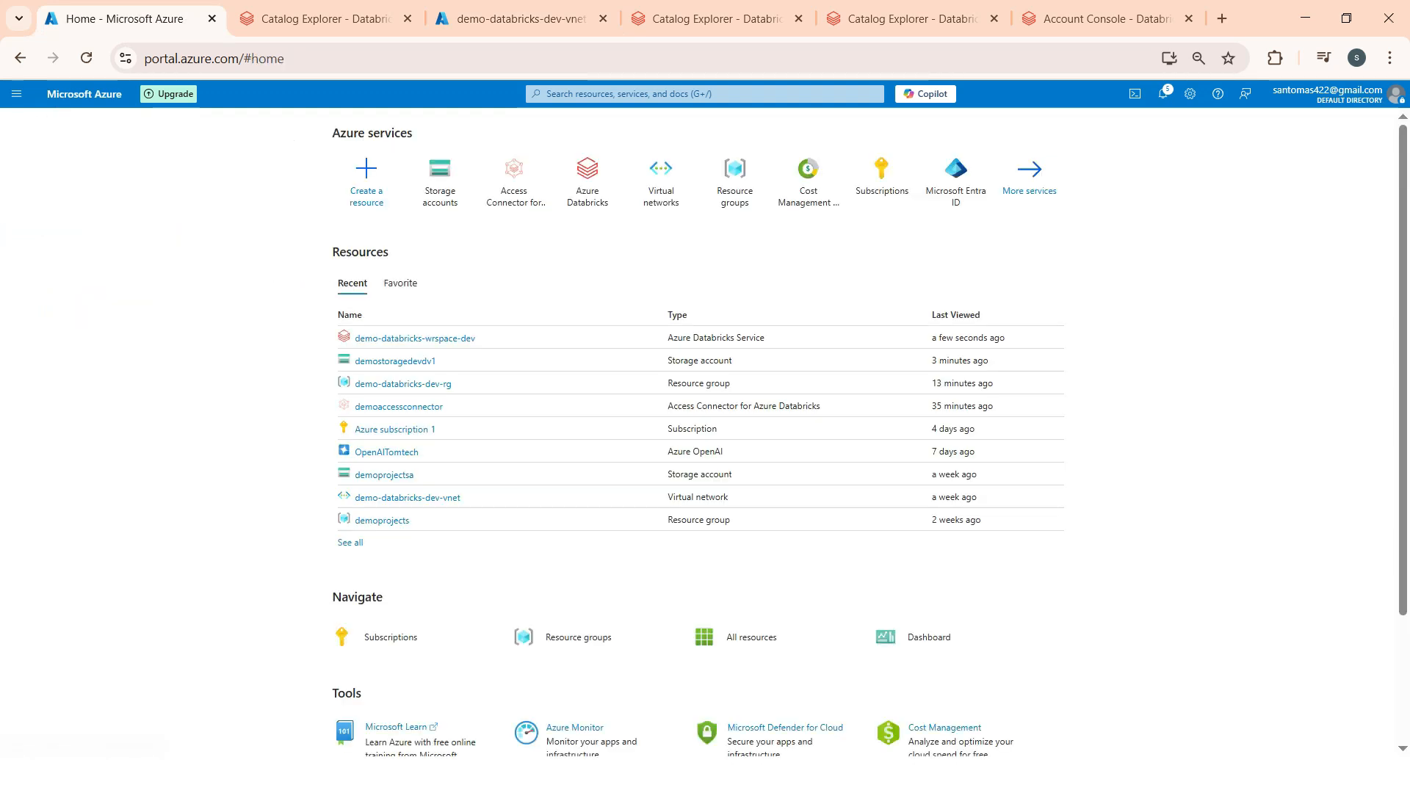
Step: Create a blob container named 'root' in demostoragedevdv1's storage browser
{"action": "left_click", "coordinate": [395, 360]}
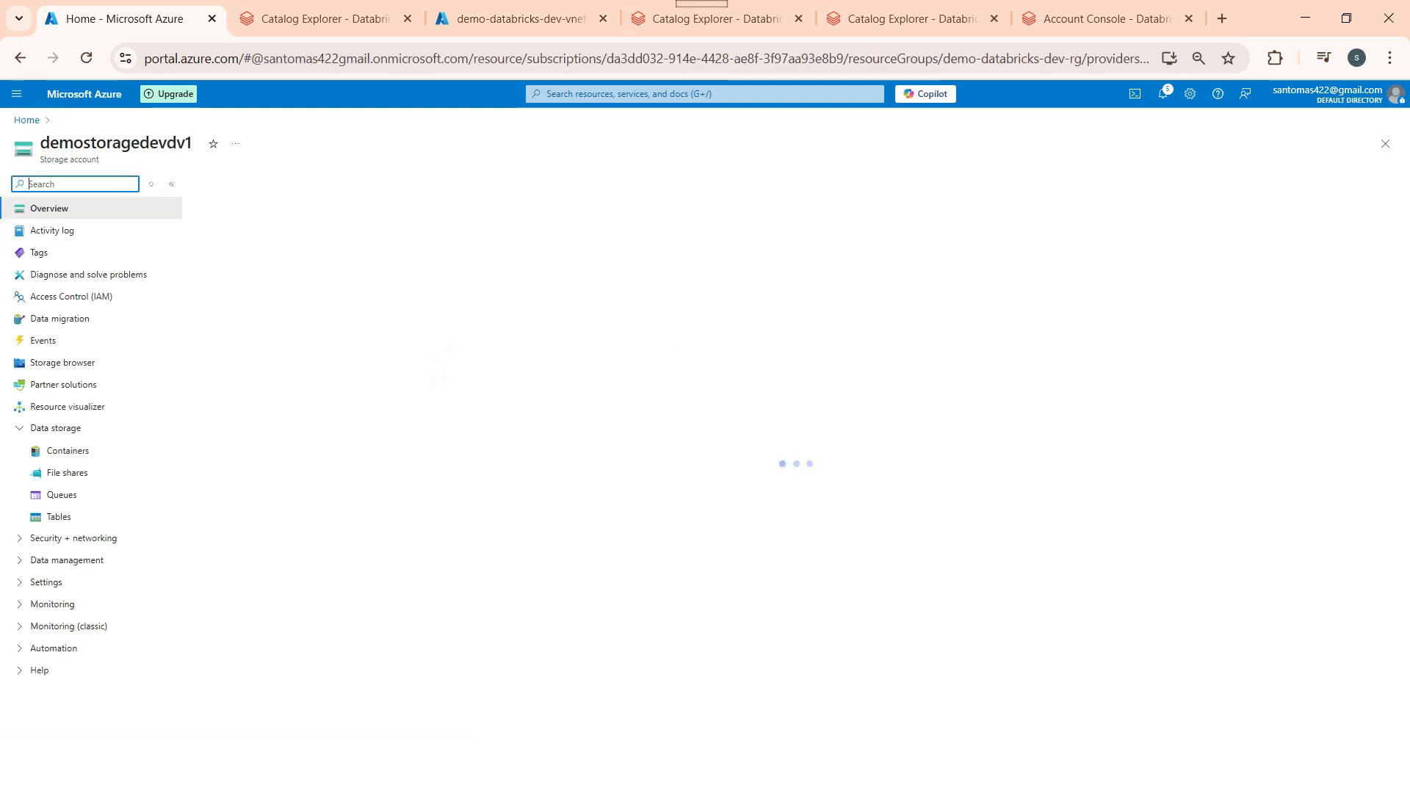
{"action": "left_click", "coordinate": [63, 362]}
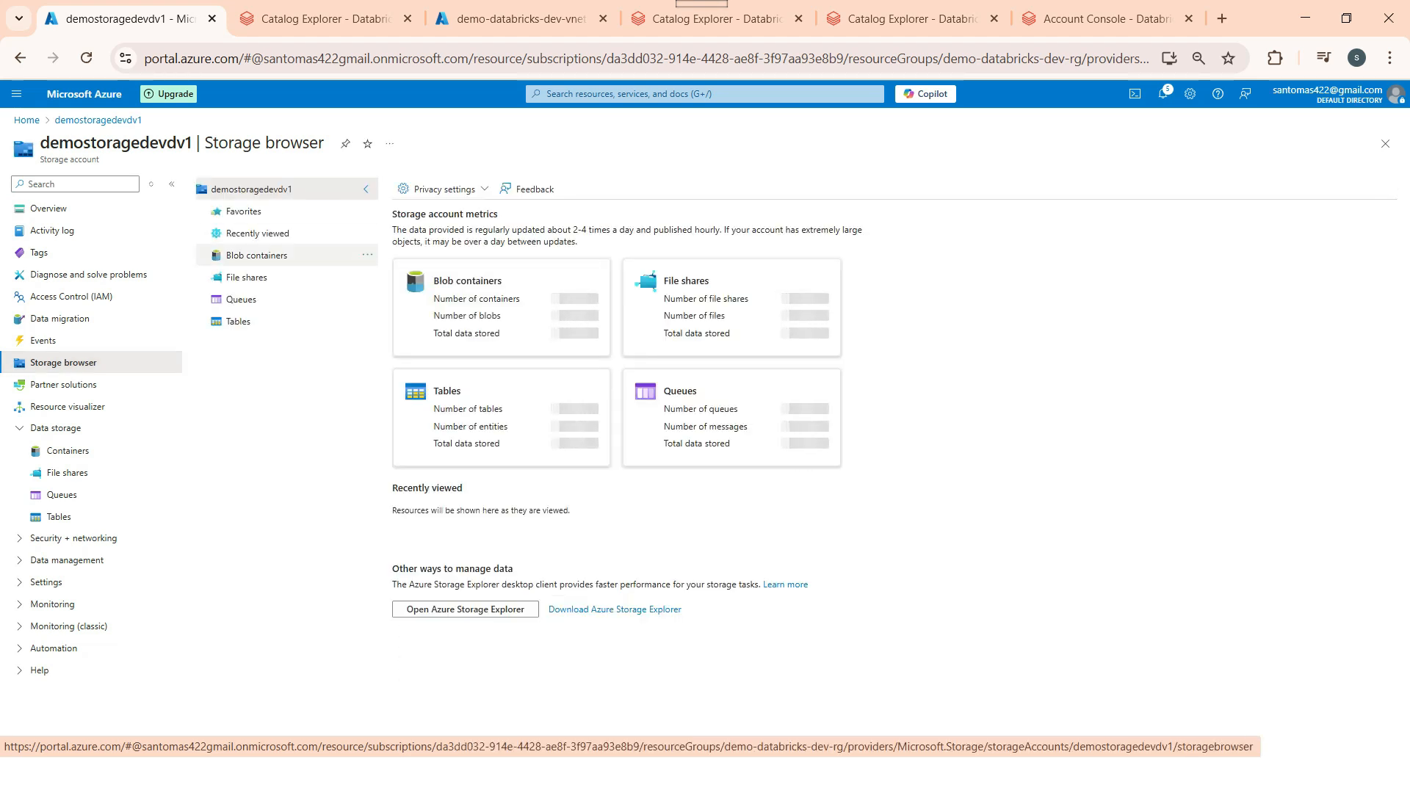
{"action": "left_click", "coordinate": [256, 255]}
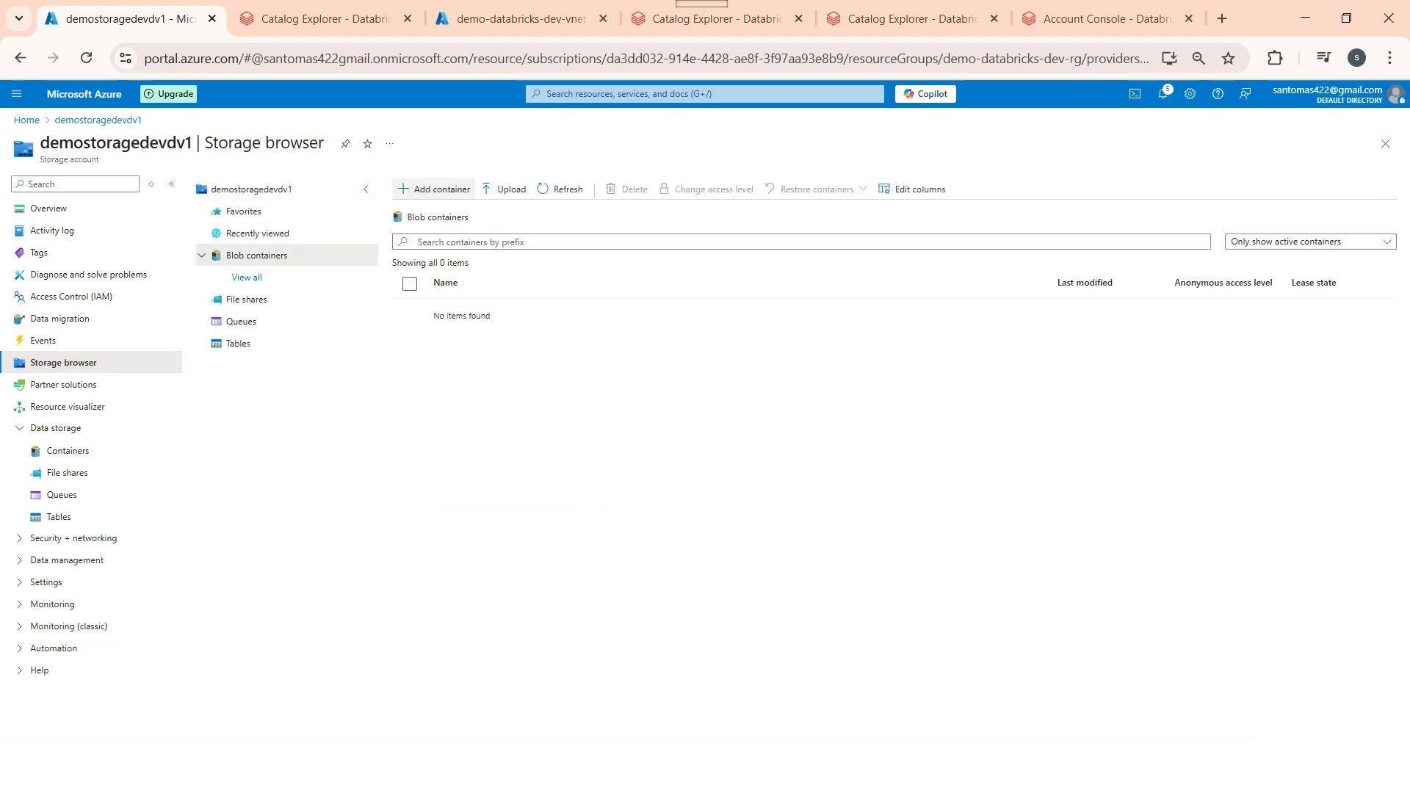
{"action": "left_click", "coordinate": [435, 189]}
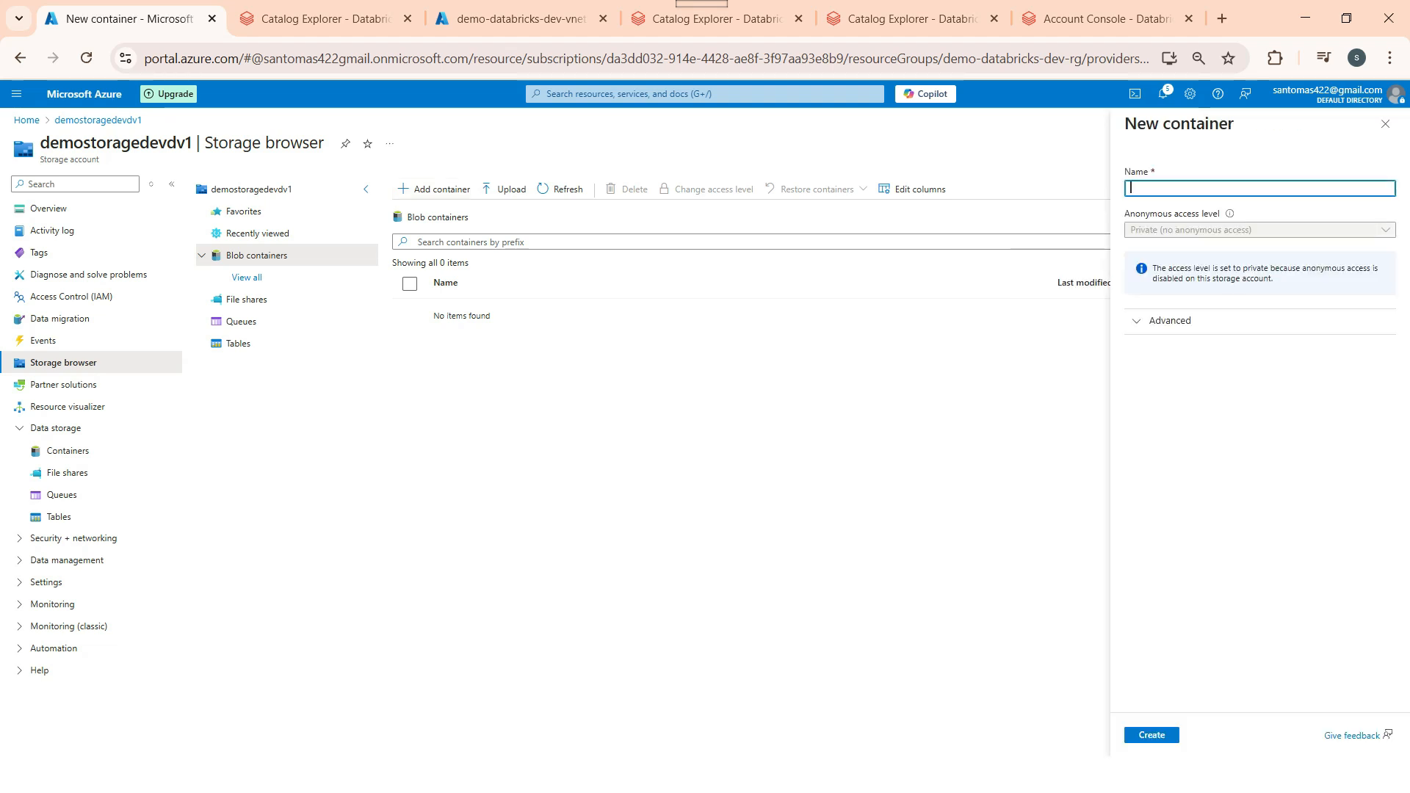
{"action": "type", "text": "root"}
{"action": "key", "text": "Return"}
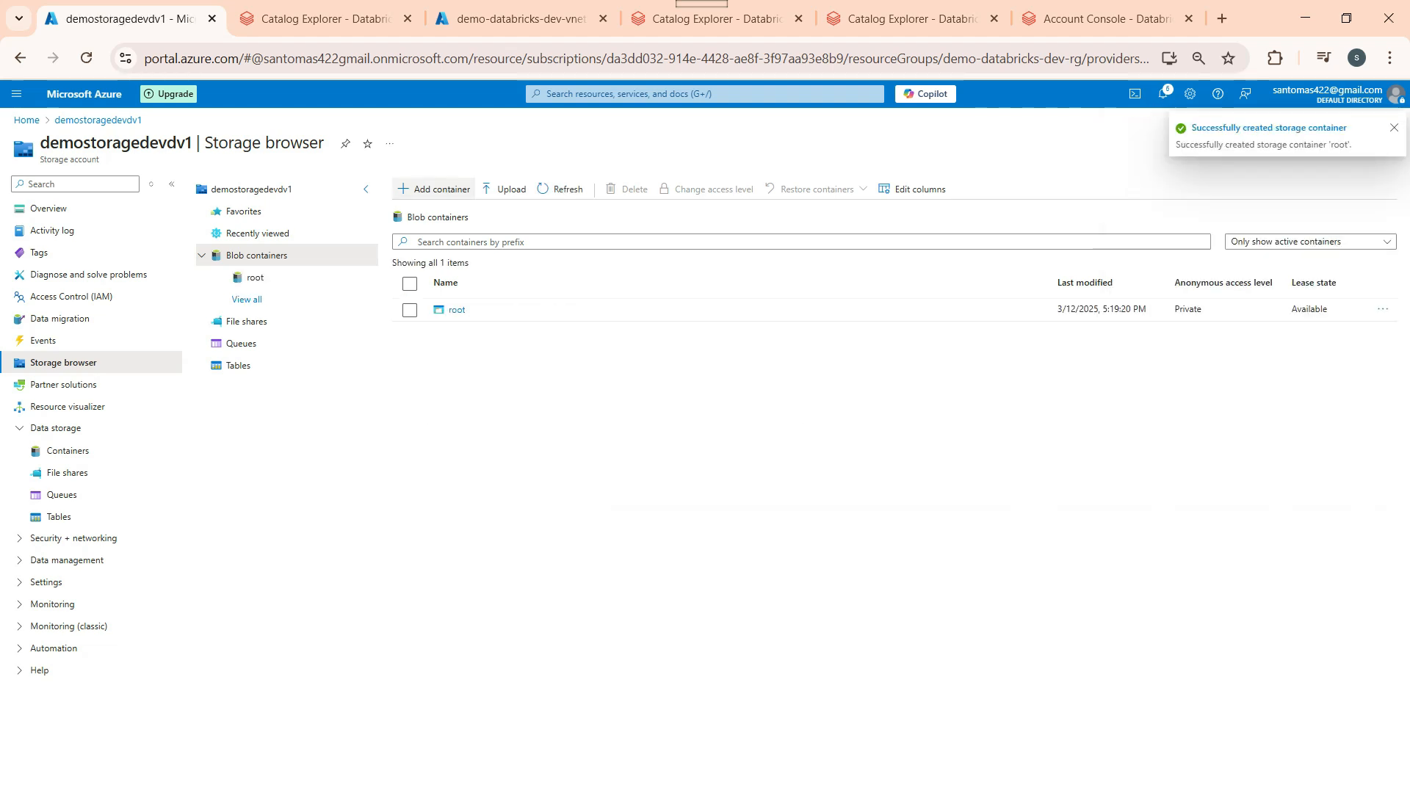
Step: Copy the root container's URL from its properties and go into the container
{"action": "left_click", "coordinate": [1383, 309]}
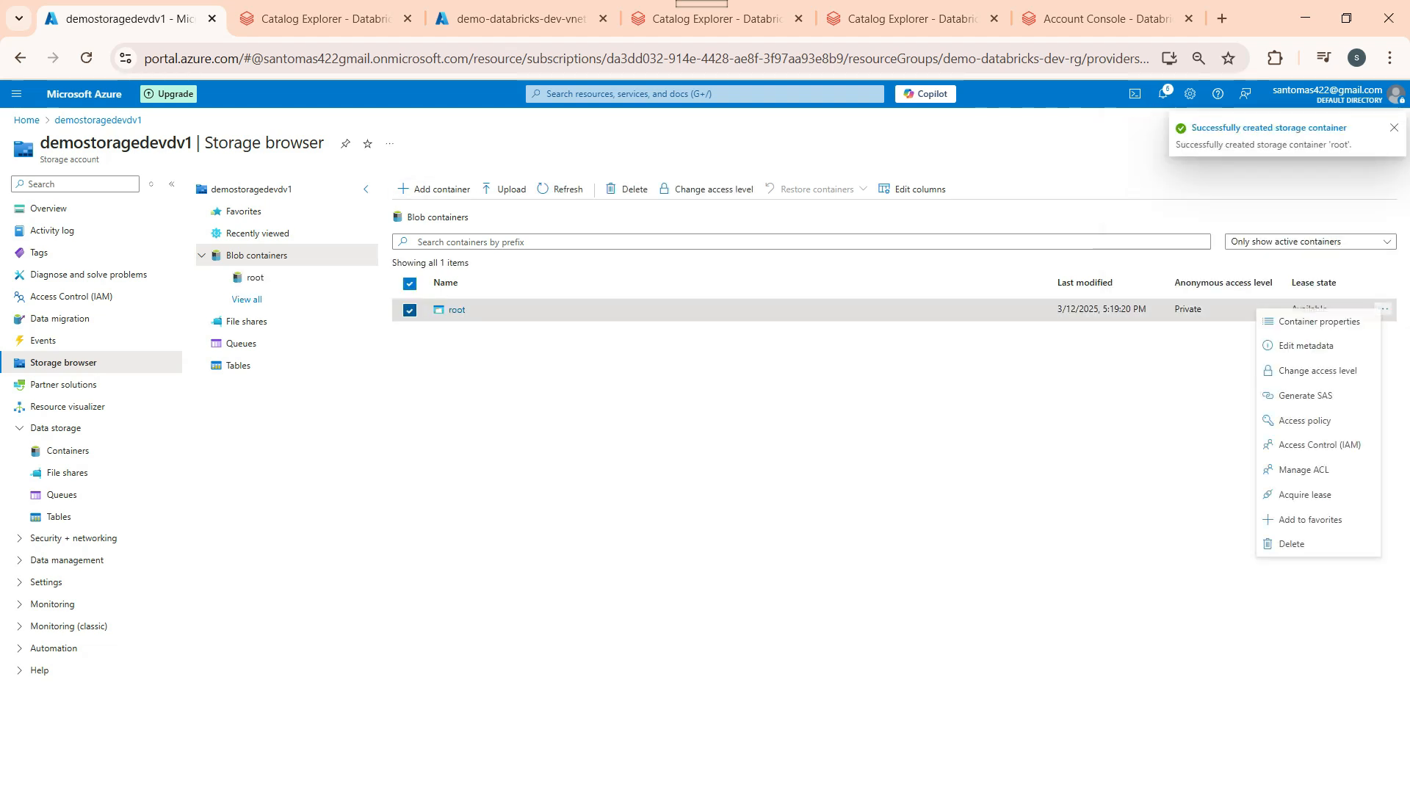
{"action": "left_click", "coordinate": [1320, 322]}
{"action": "left_click", "coordinate": [1388, 269]}
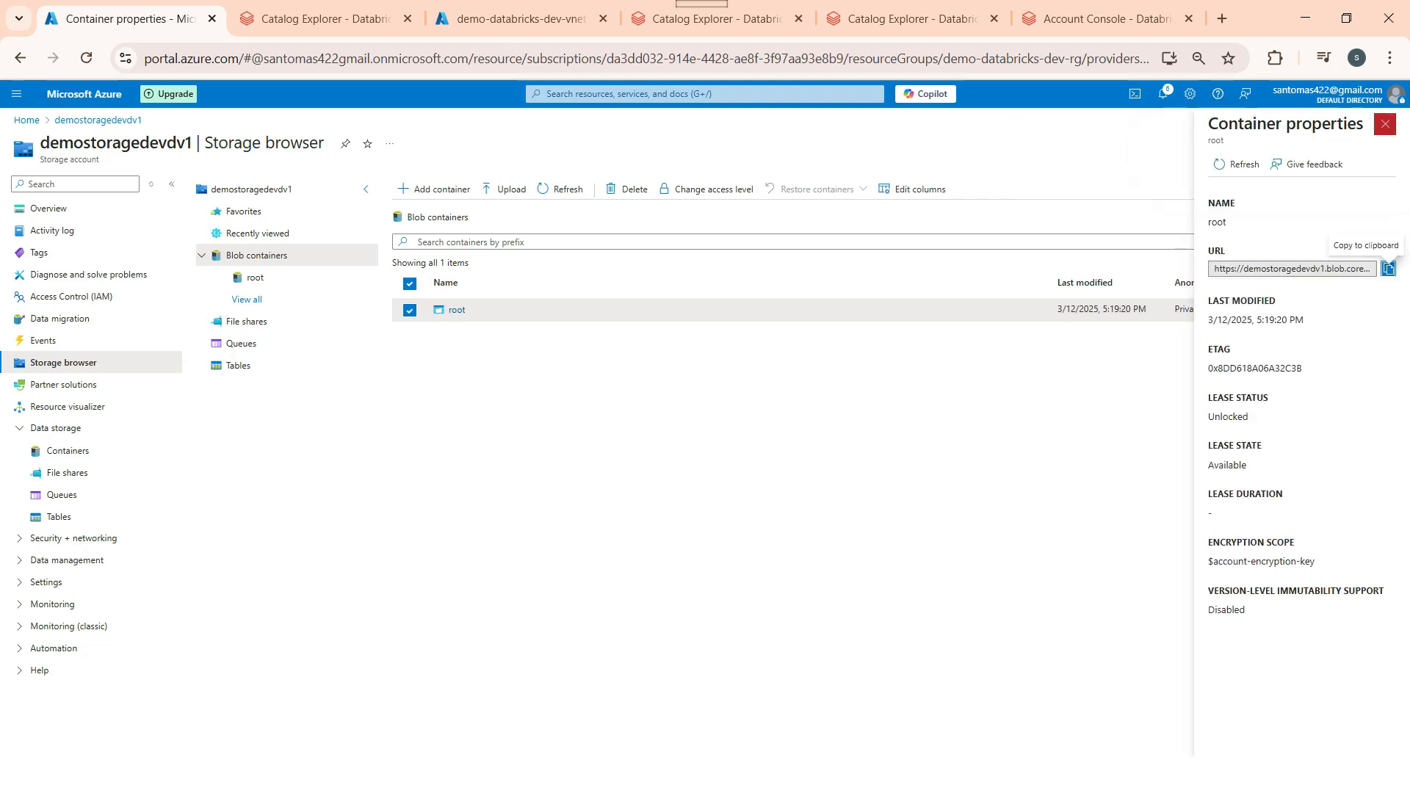
{"action": "left_click", "coordinate": [457, 310]}
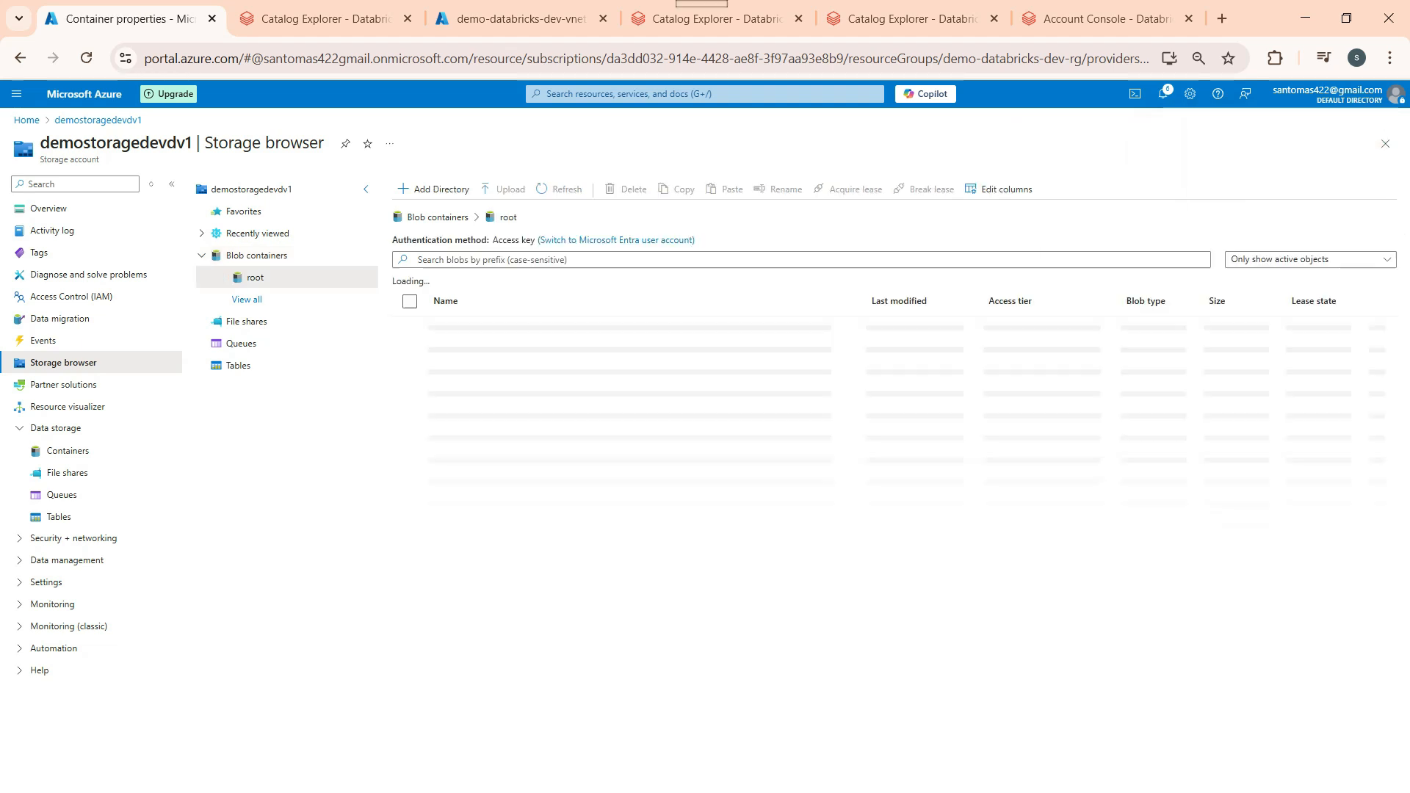
Step: Add a directory named 'metastore' inside root, then switch to the Databricks account console
{"action": "left_click", "coordinate": [434, 188]}
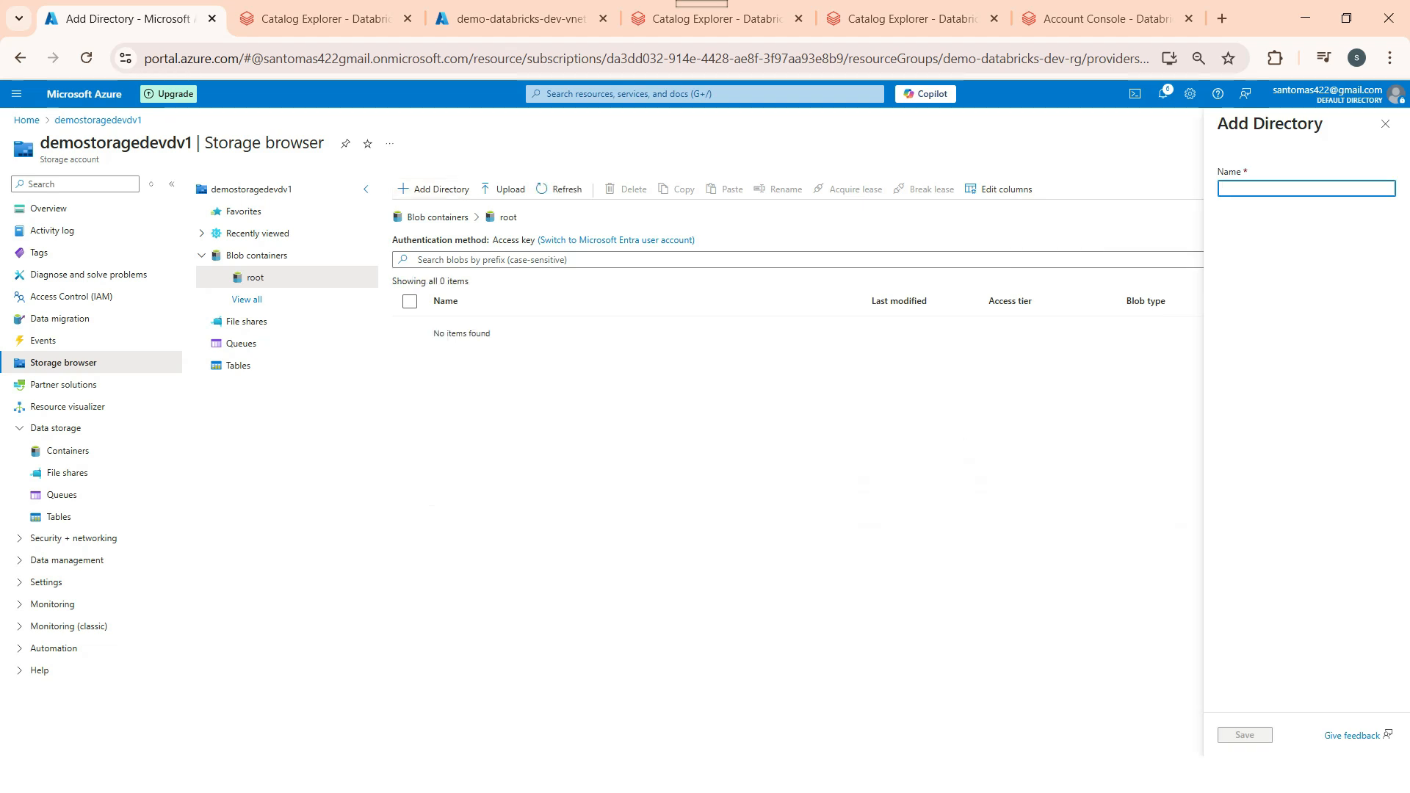
{"action": "type", "text": "meta"}
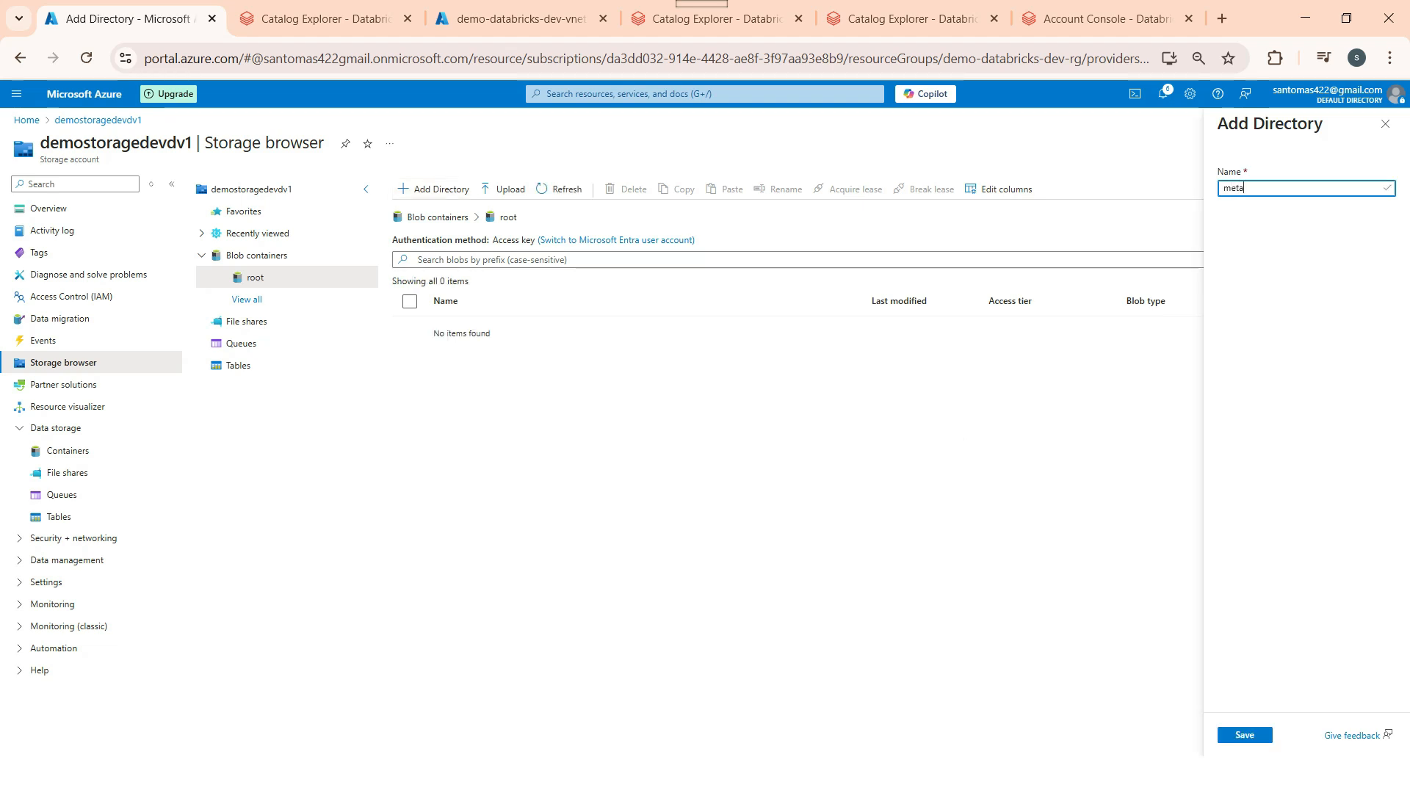
{"action": "type", "text": "sore"}
{"action": "key", "text": "BackSpace"}
{"action": "type", "text": "ore"}
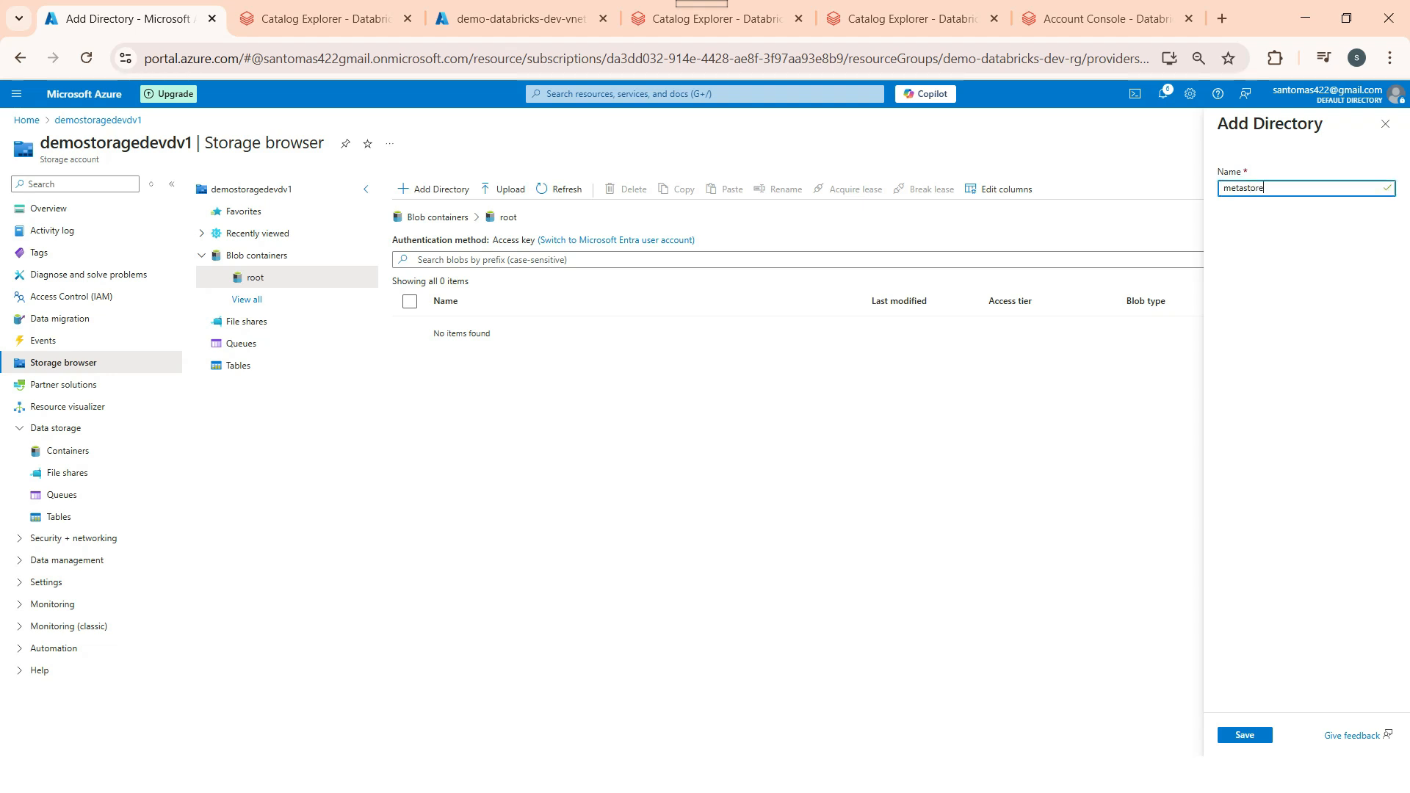
{"action": "left_click", "coordinate": [1244, 735]}
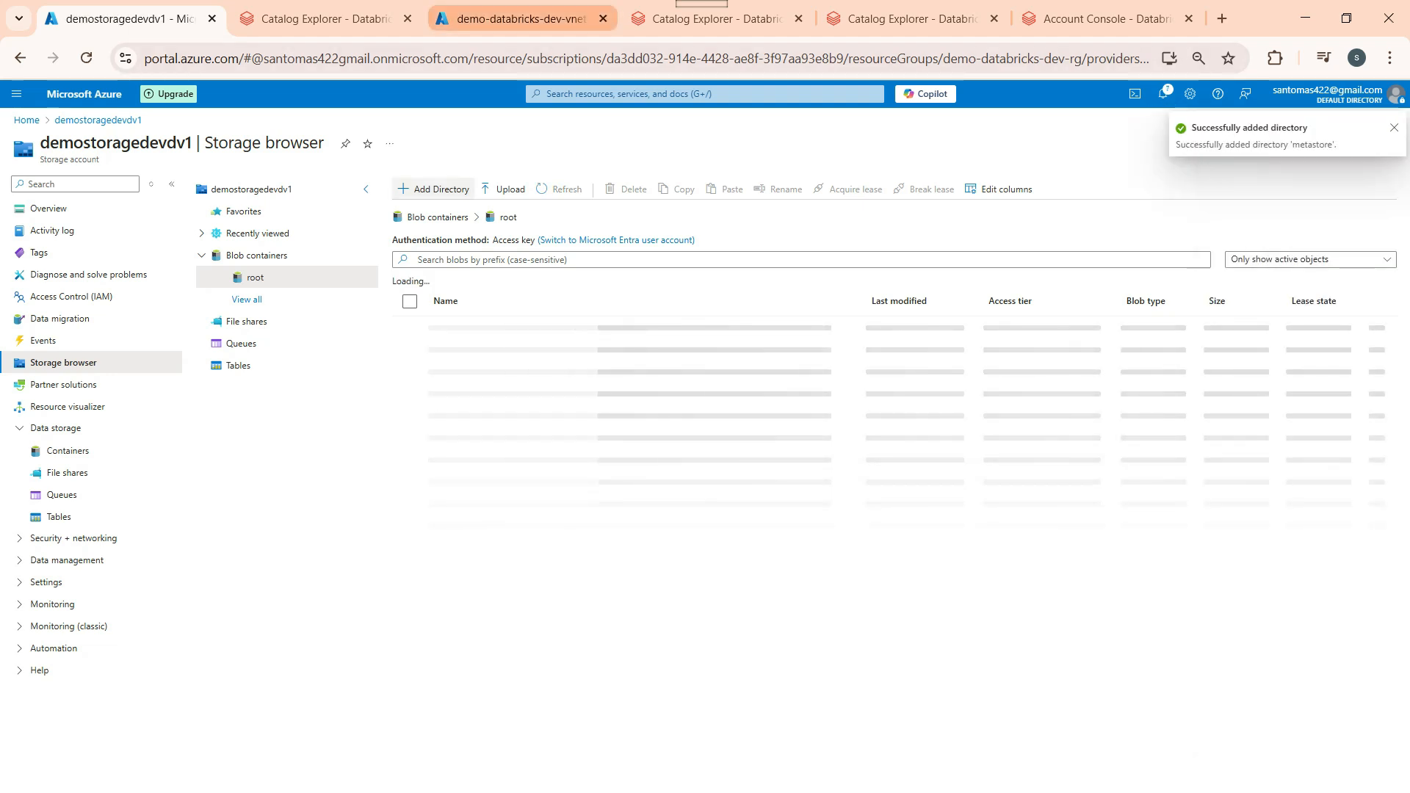
{"action": "left_click", "coordinate": [521, 18]}
{"action": "left_click", "coordinate": [912, 19]}
{"action": "left_click", "coordinate": [1105, 19]}
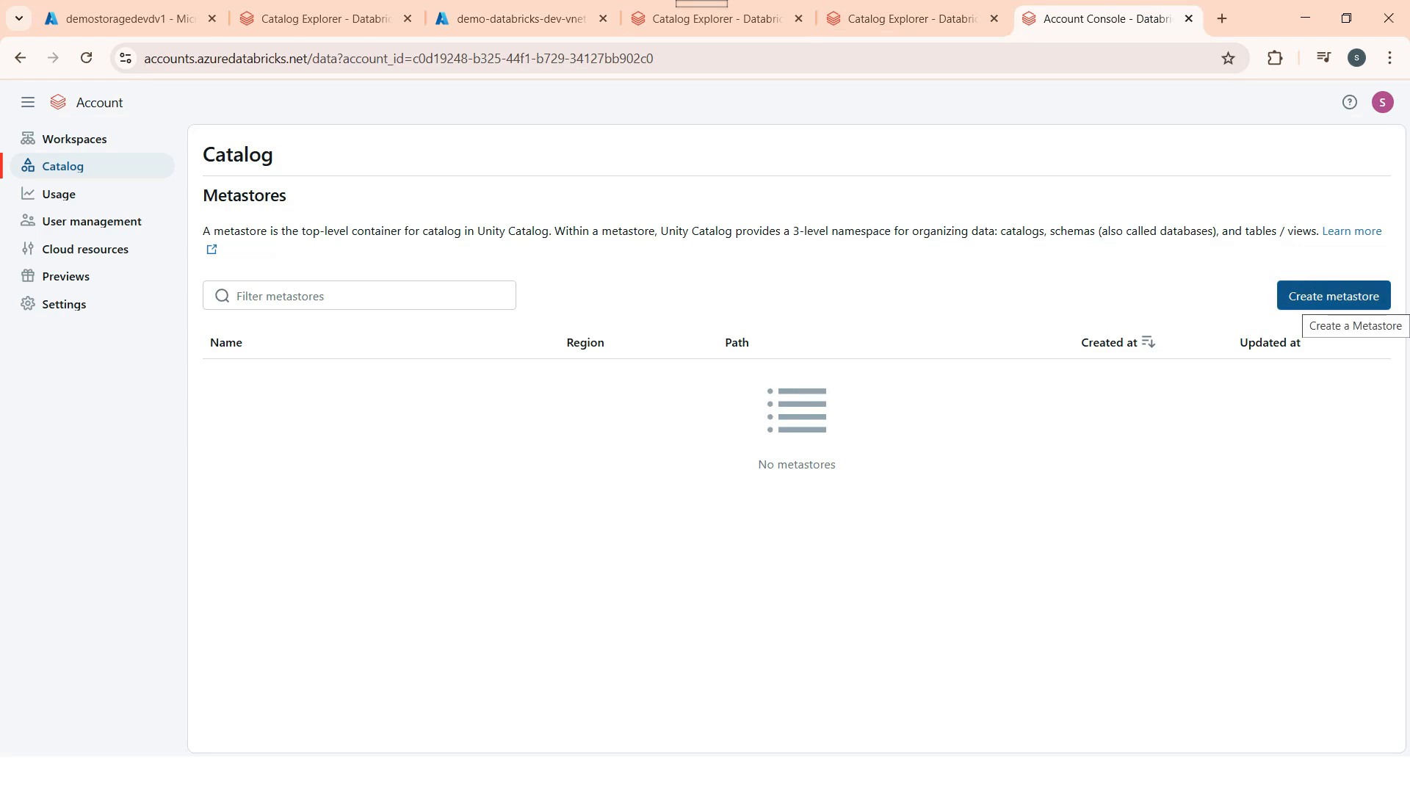
Step: Start a new metastore named demo-metastore in region eastus
{"action": "left_click", "coordinate": [1333, 296]}
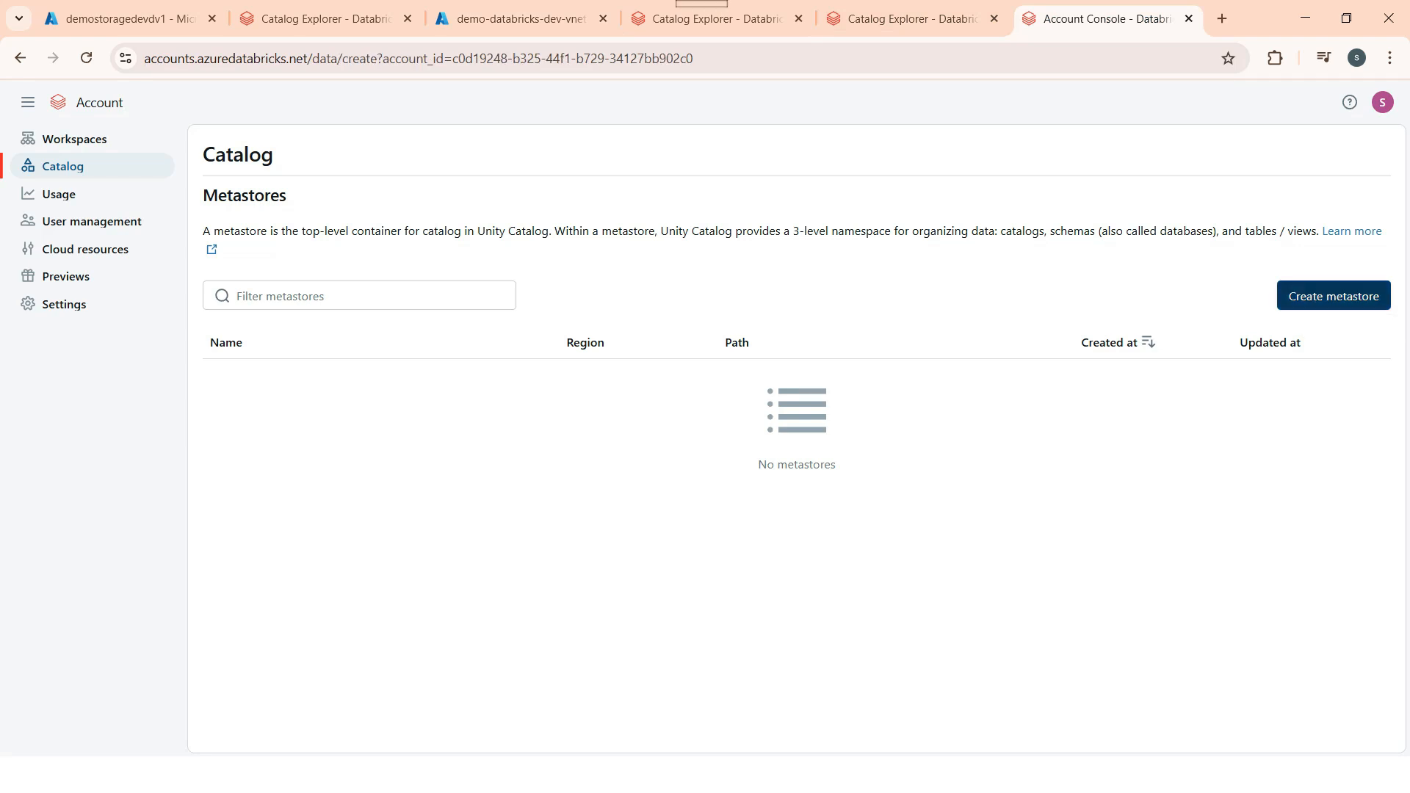
{"action": "left_click", "coordinate": [477, 321]}
{"action": "type", "text": "demo-neta"}
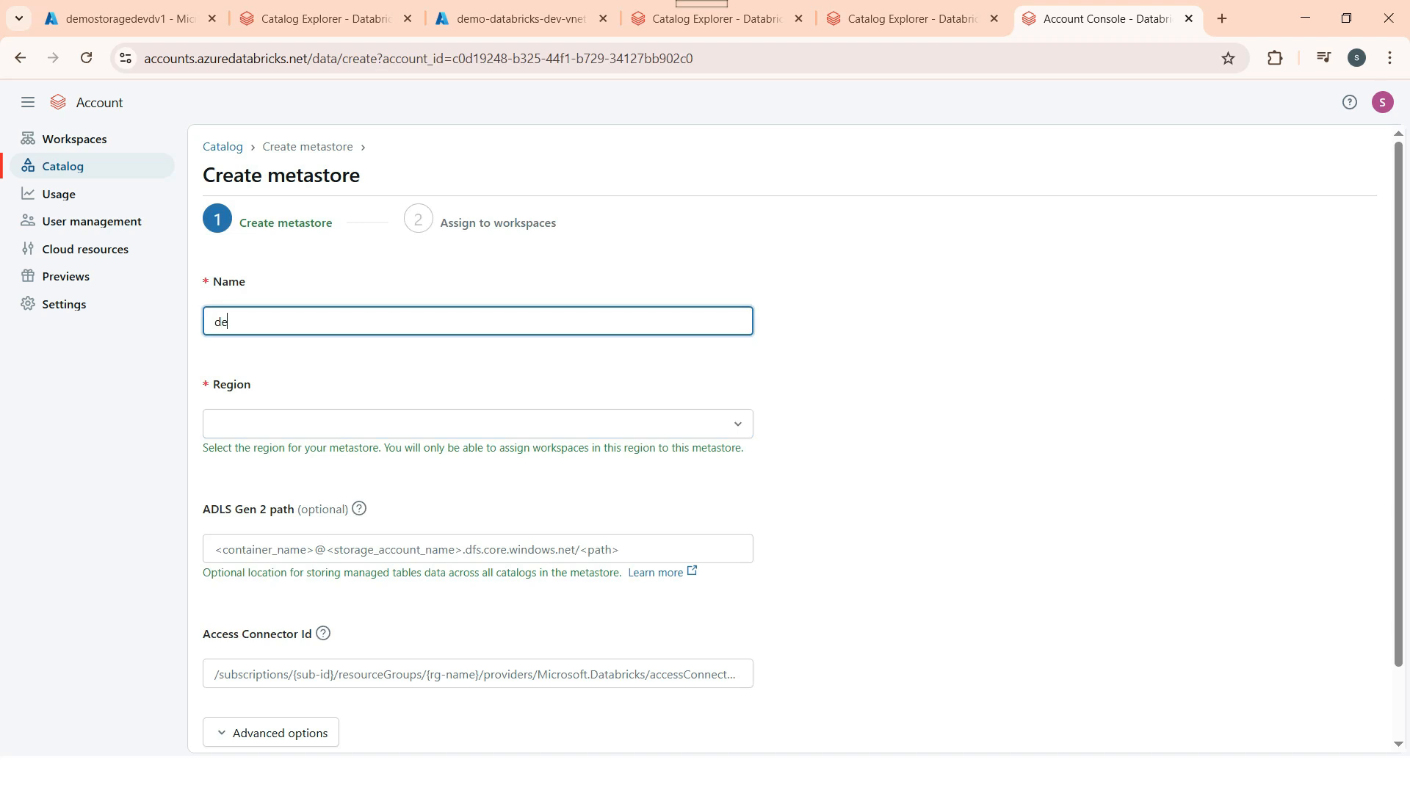
{"action": "key", "text": "BackSpace"}
{"action": "key", "text": "BackSpace"}
{"action": "key", "text": "BackSpace"}
{"action": "key", "text": "BackSpace"}
{"action": "type", "text": "metastoreg"}
{"action": "left_click", "coordinate": [331, 424]}
{"action": "scroll", "coordinate": [294, 329], "scroll_direction": "down", "scroll_amount": 2}
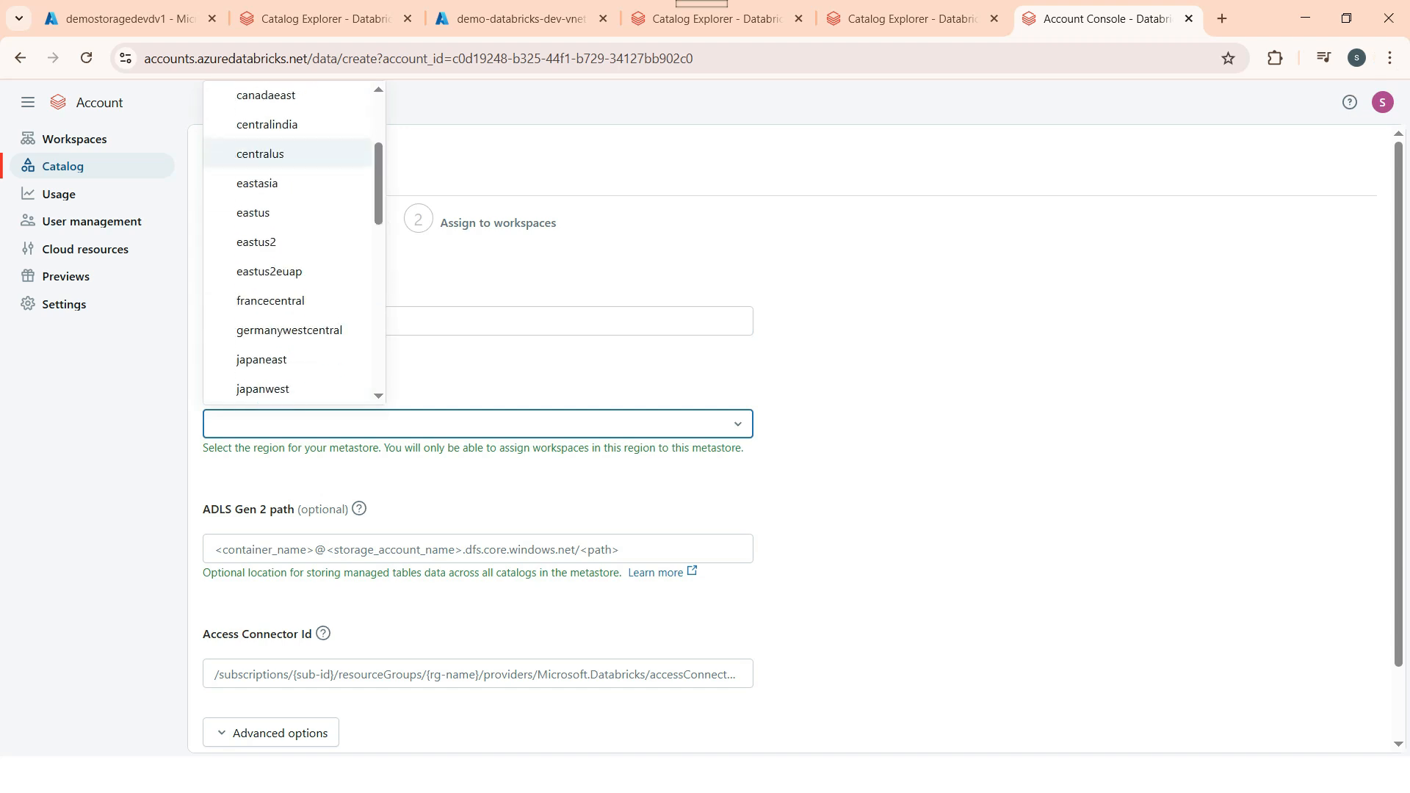
{"action": "left_click", "coordinate": [253, 206]}
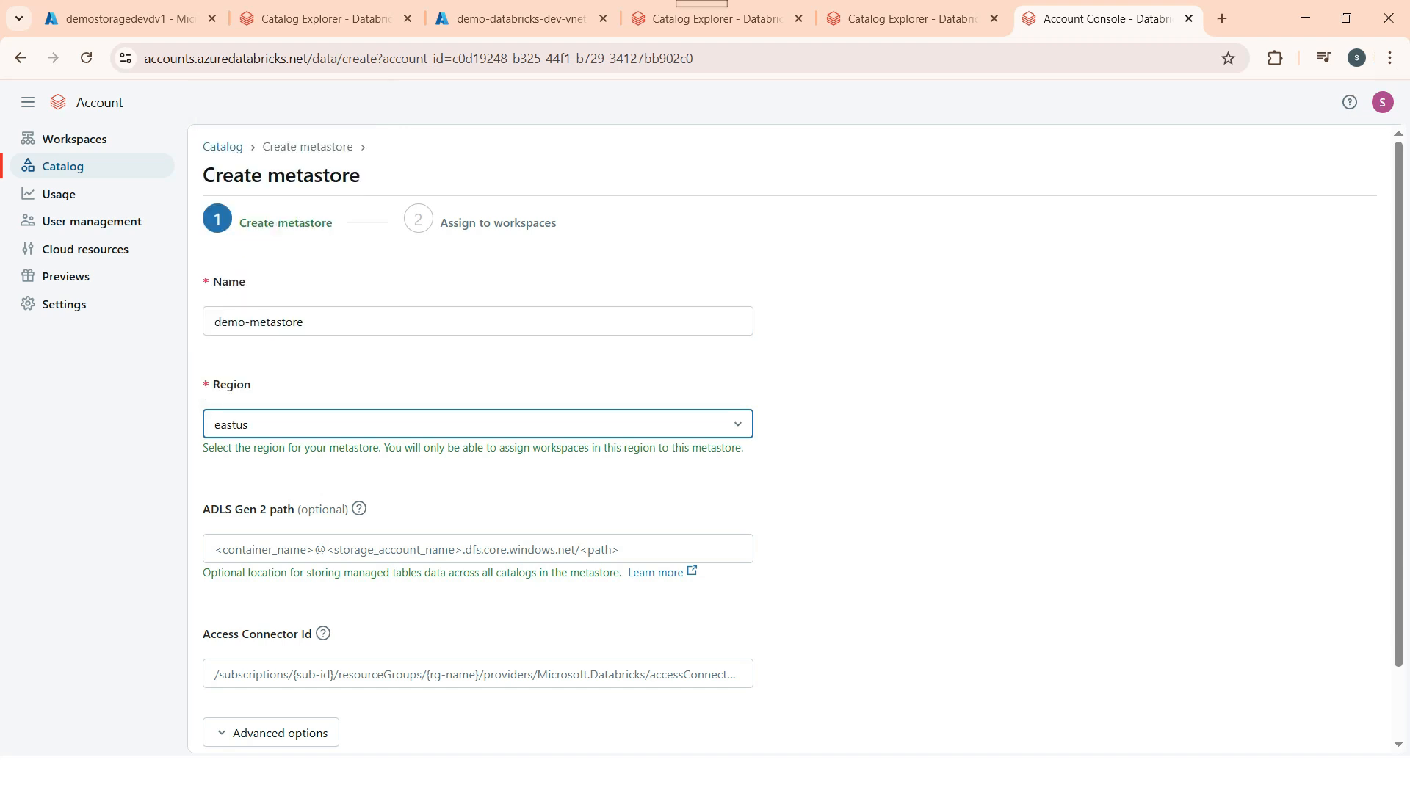
{"action": "scroll", "coordinate": [802, 436], "scroll_direction": "down", "scroll_amount": 1}
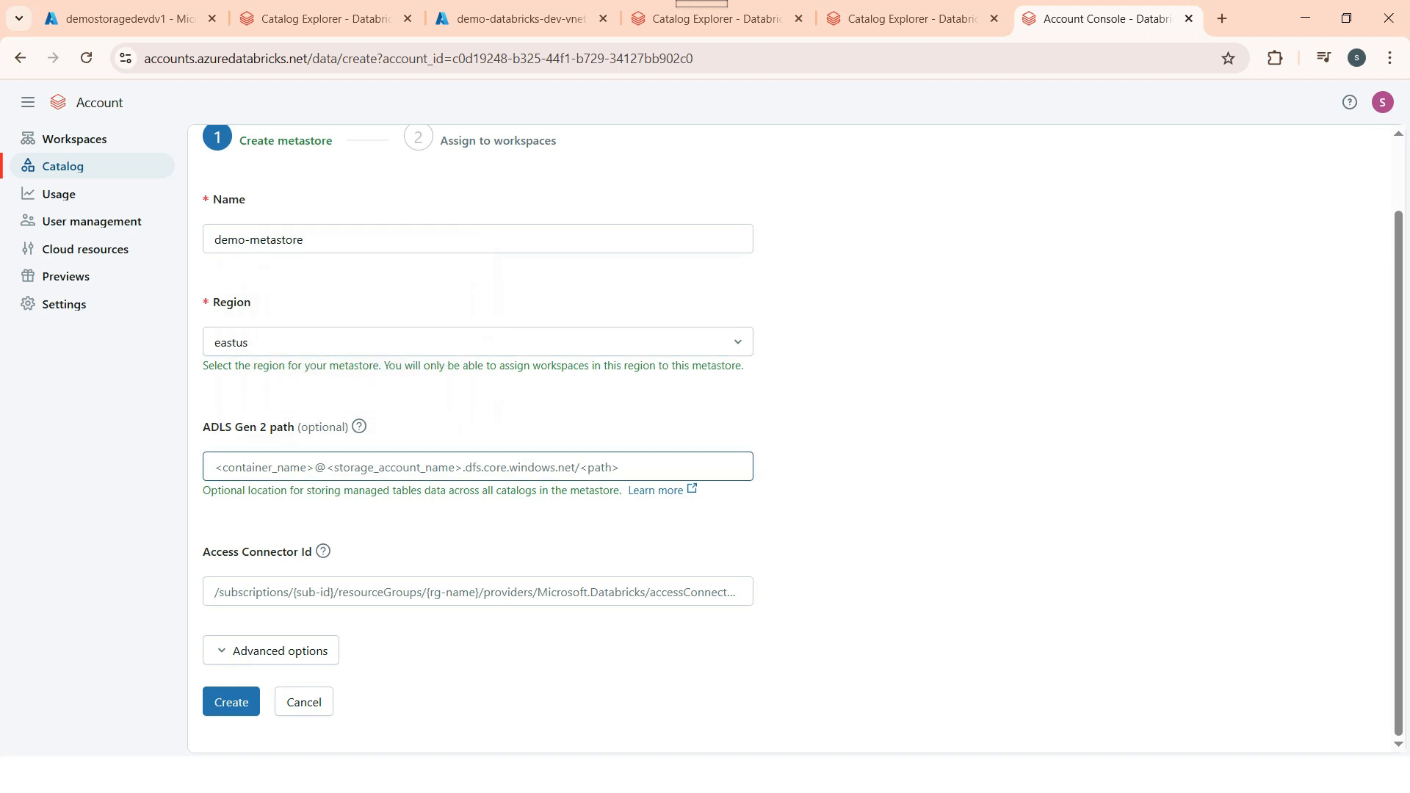
{"action": "left_click", "coordinate": [477, 467]}
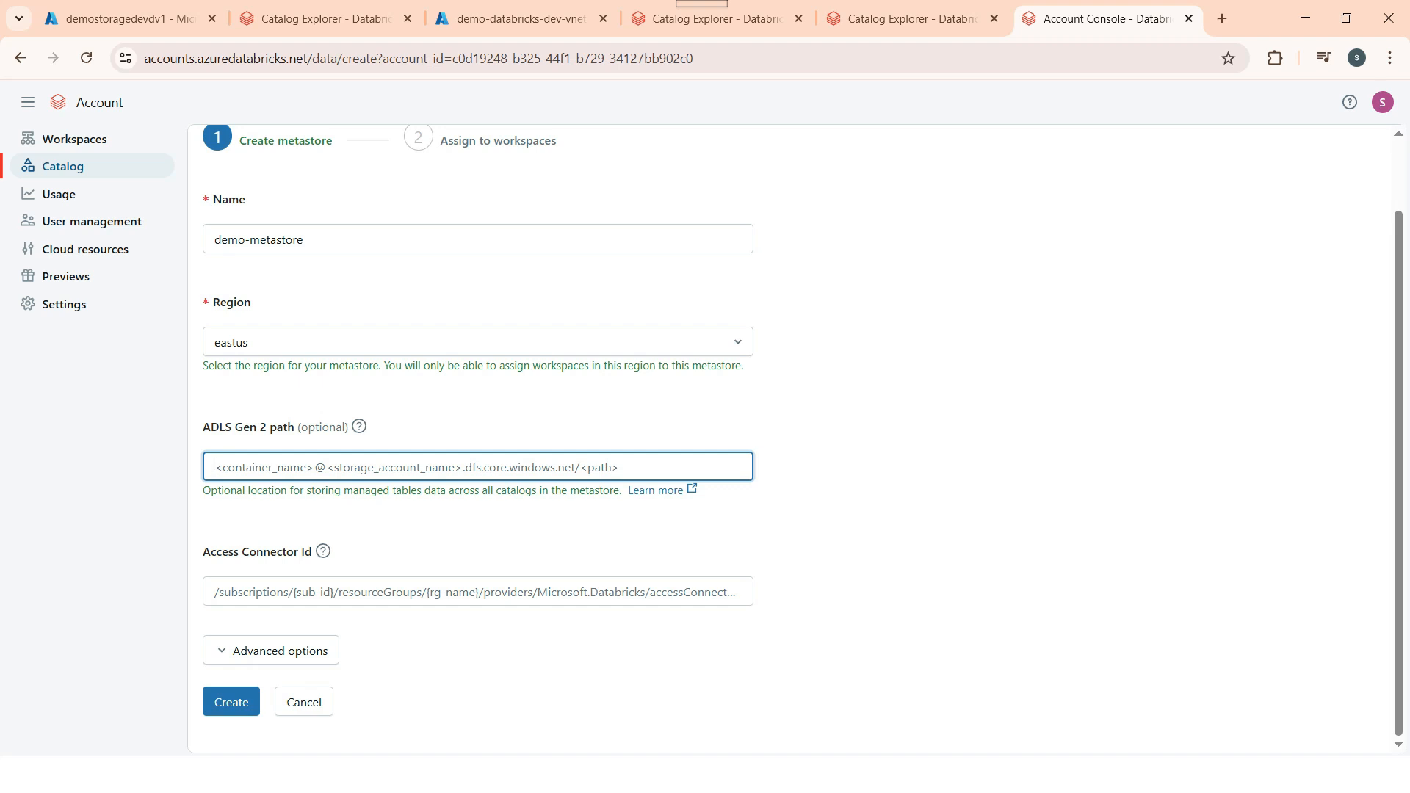
{"action": "key", "text": "ctrl+v"}
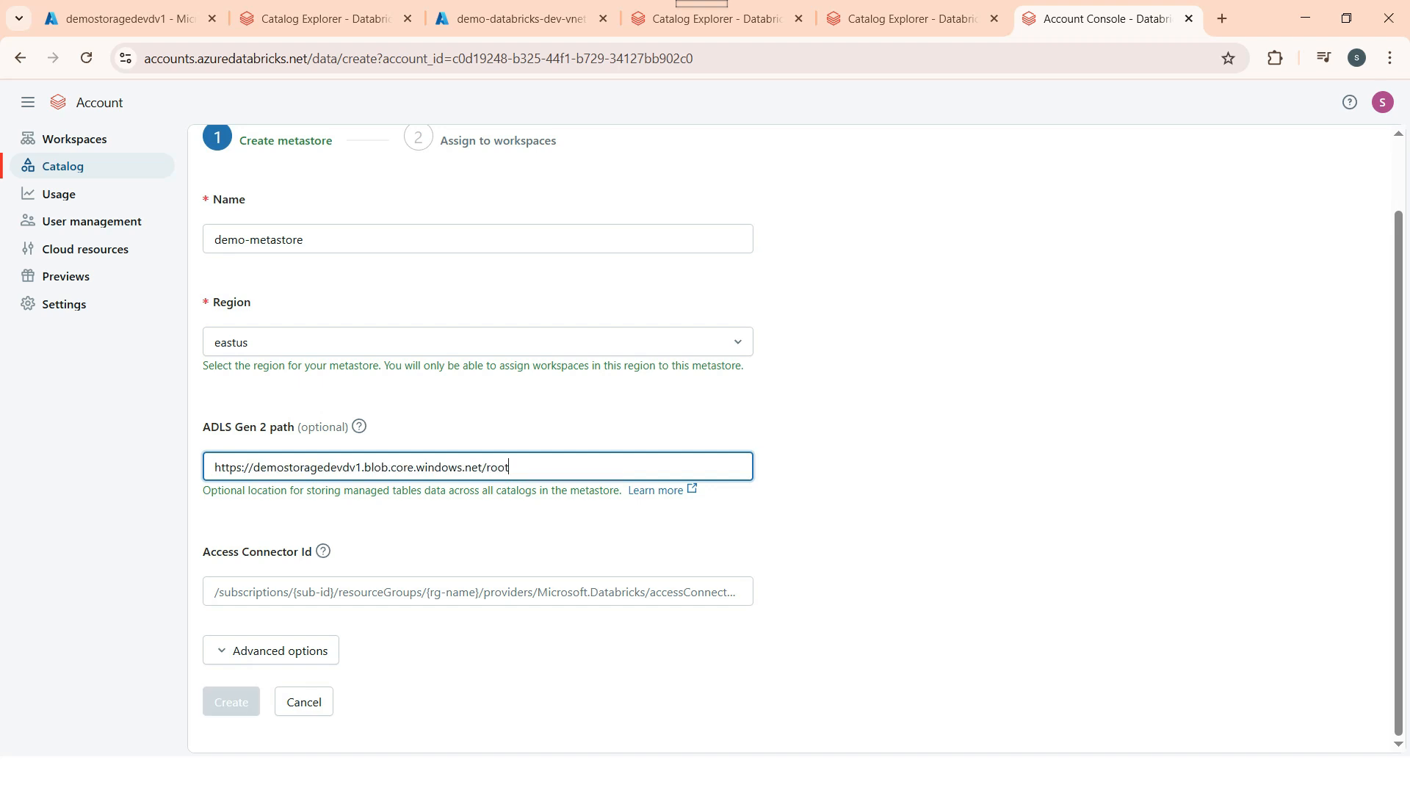
{"action": "left_click_drag", "start_coordinate": [244, 467], "coordinate": [213, 467]}
{"action": "type", "text": "root@"}
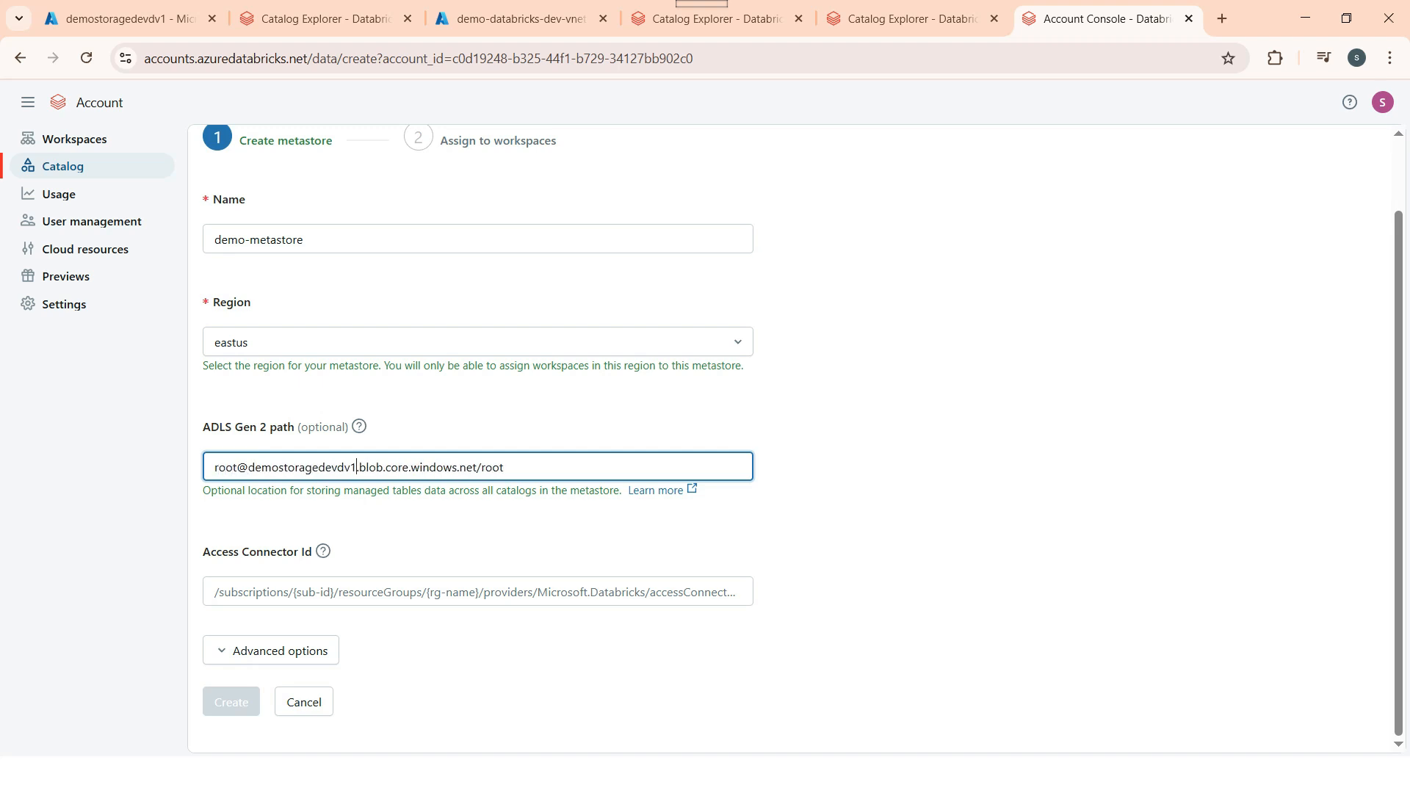
{"action": "double_click", "coordinate": [370, 468]}
{"action": "key", "text": "ctrl+v"}
{"action": "key", "text": "ctrl+z"}
{"action": "type", "text": "dfs"}
{"action": "key", "text": "ctrl+shift+Left"}
{"action": "type", "text": "metstorea"}
{"action": "left_click", "coordinate": [881, 485]}
{"action": "left_click", "coordinate": [324, 20]}
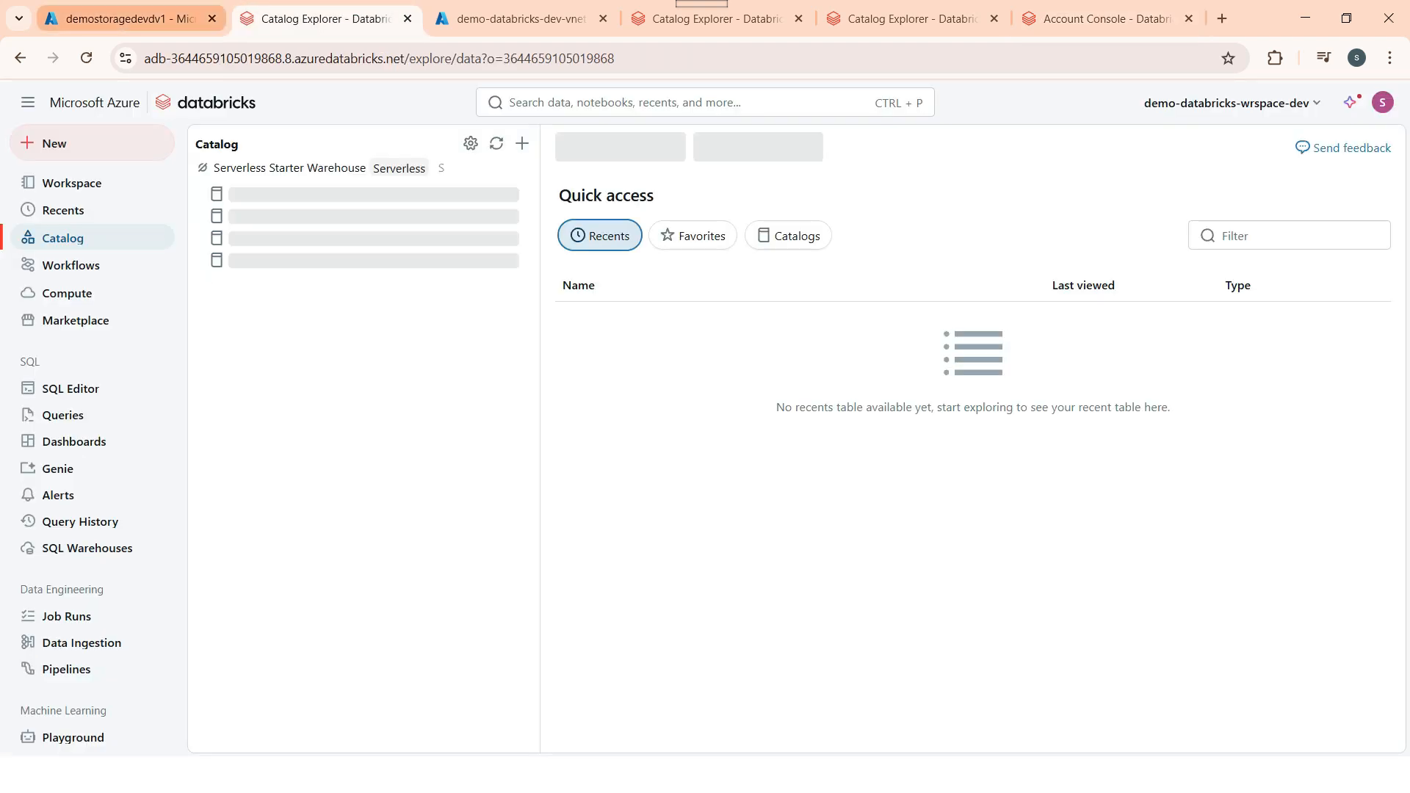
{"action": "left_click", "coordinate": [129, 19]}
Step: Copy the Resource ID of the demoaccessconnector access connector from Azure Home
{"action": "left_click", "coordinate": [27, 120]}
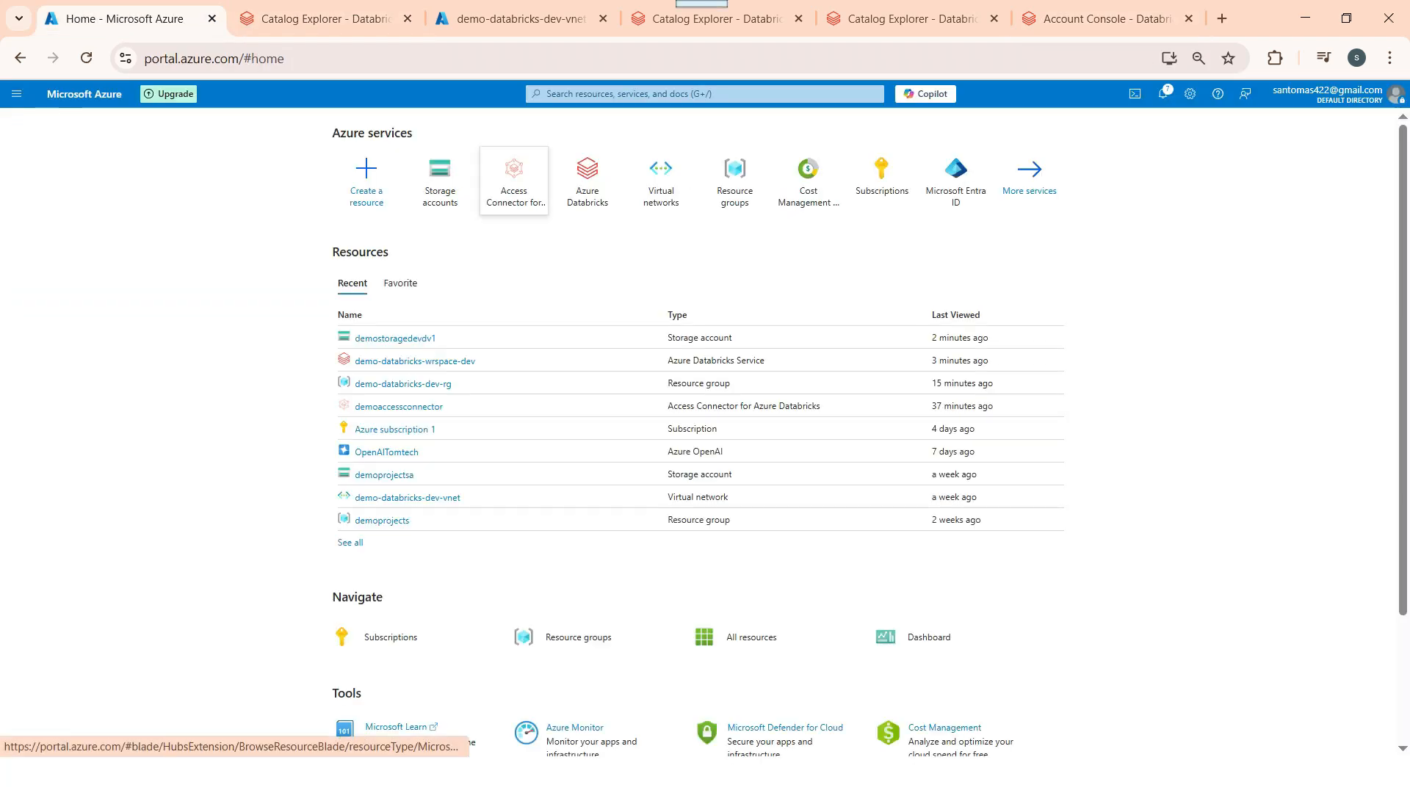
{"action": "left_click", "coordinate": [398, 406]}
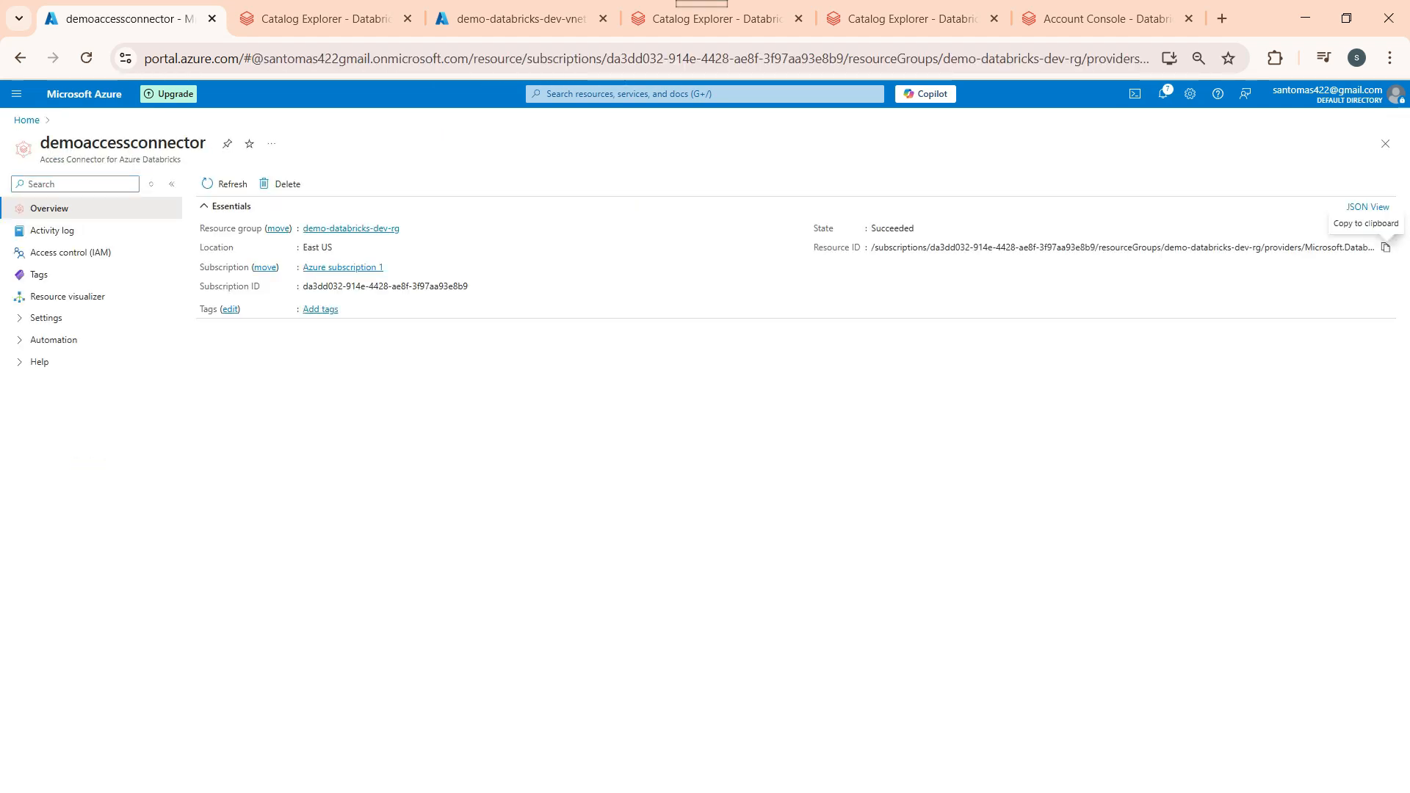
{"action": "left_click", "coordinate": [1385, 247]}
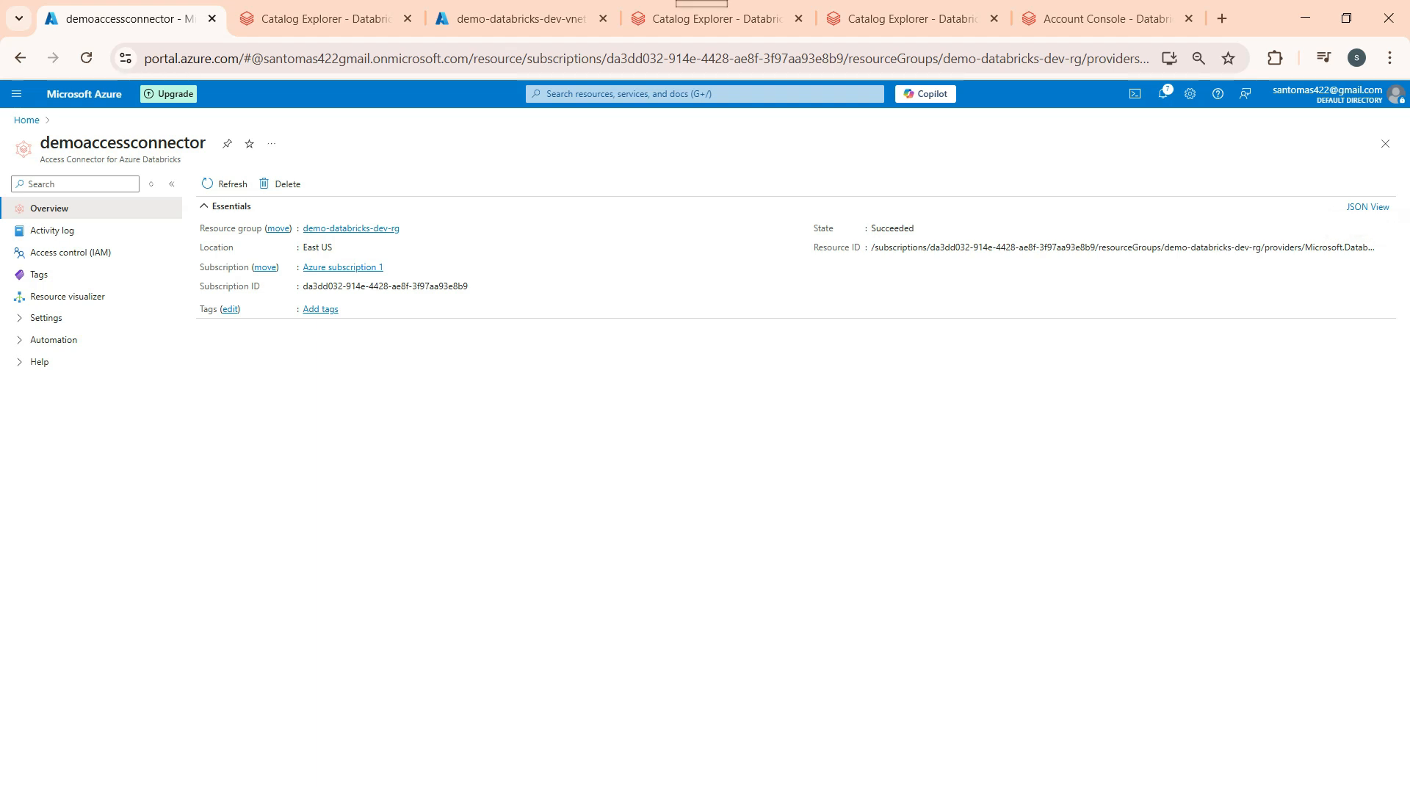
Step: Paste it as the metastore's Access Connector Id and submit; access validation fails
{"action": "left_click", "coordinate": [518, 18]}
{"action": "left_click", "coordinate": [910, 19]}
{"action": "left_click", "coordinate": [1105, 19]}
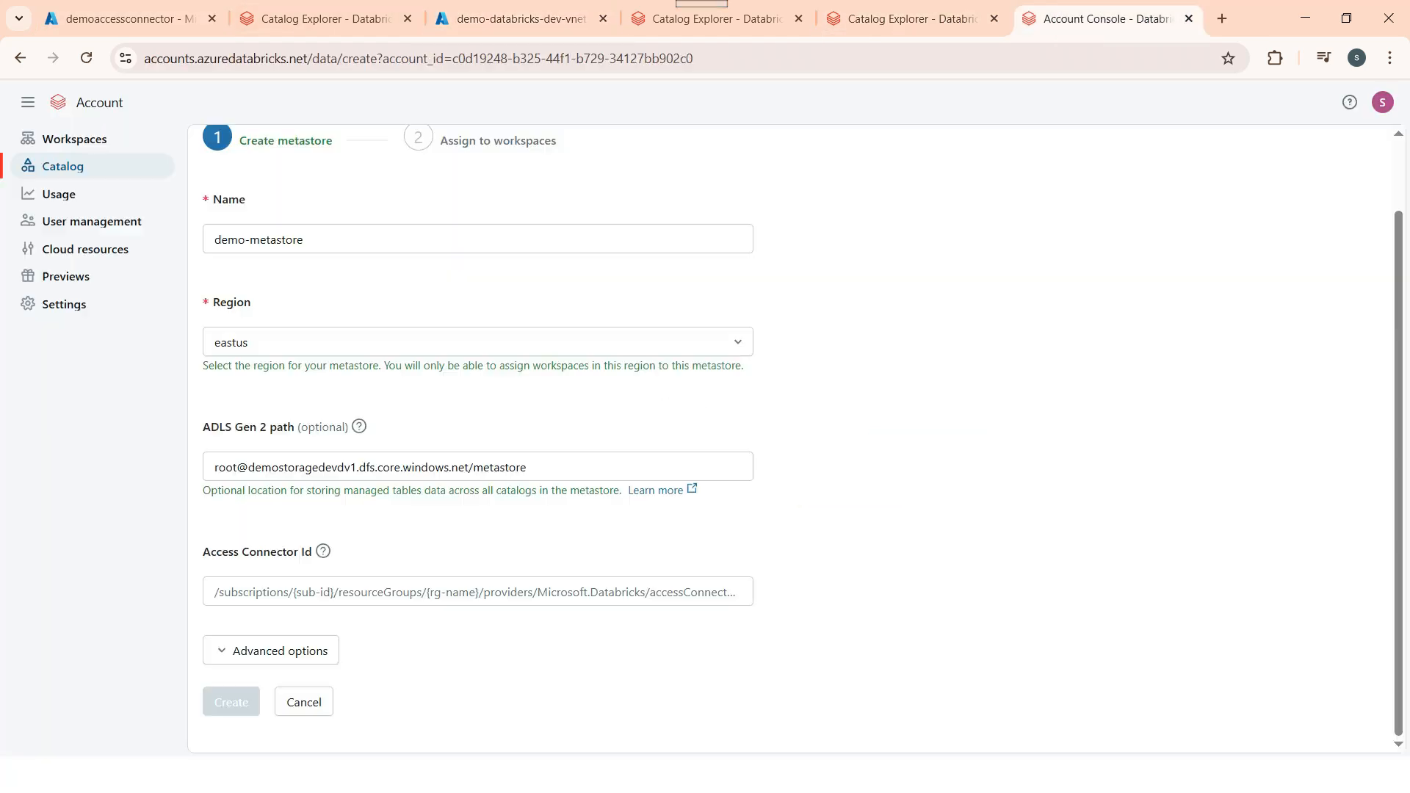
{"action": "left_click", "coordinate": [477, 592]}
{"action": "key", "text": "ctrl+v"}
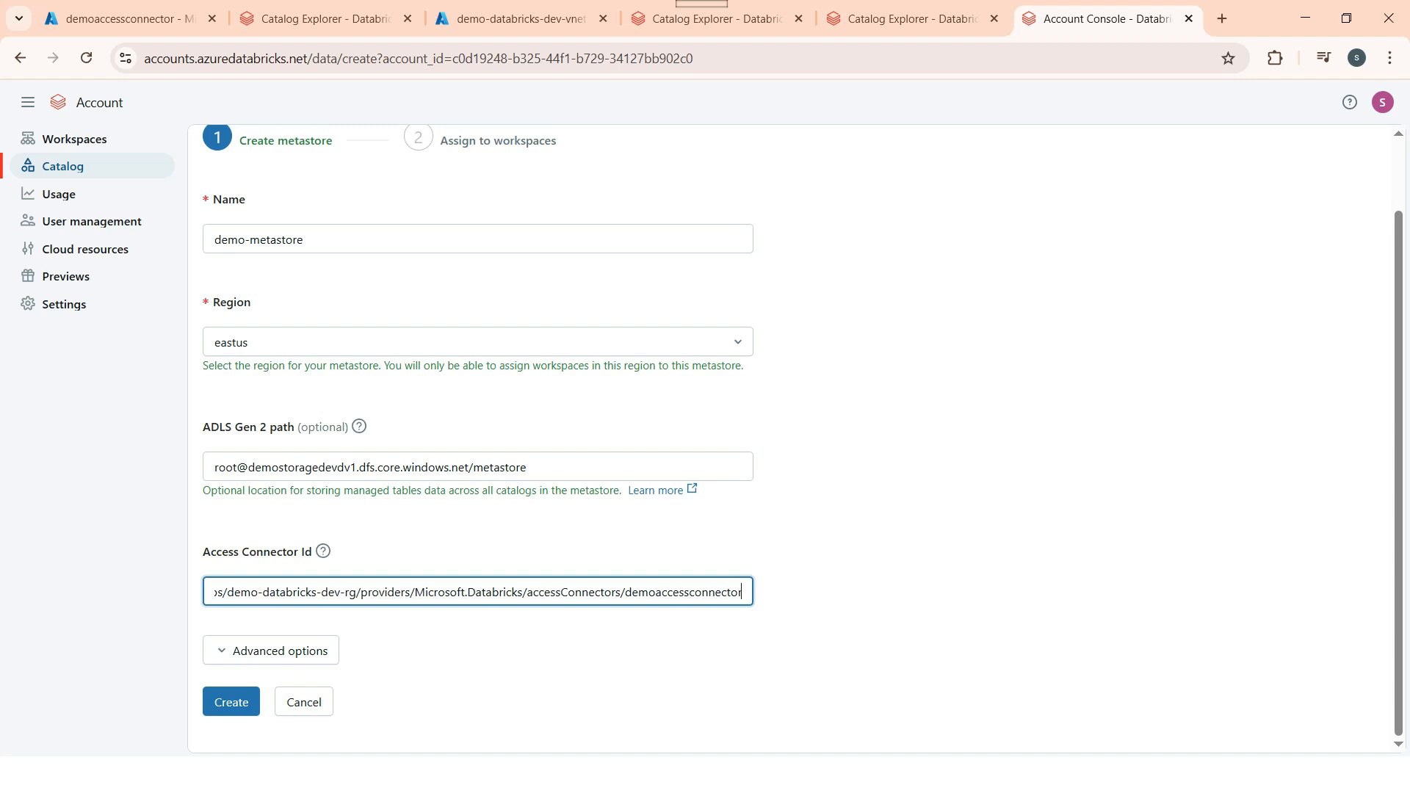
{"action": "left_click", "coordinate": [232, 702]}
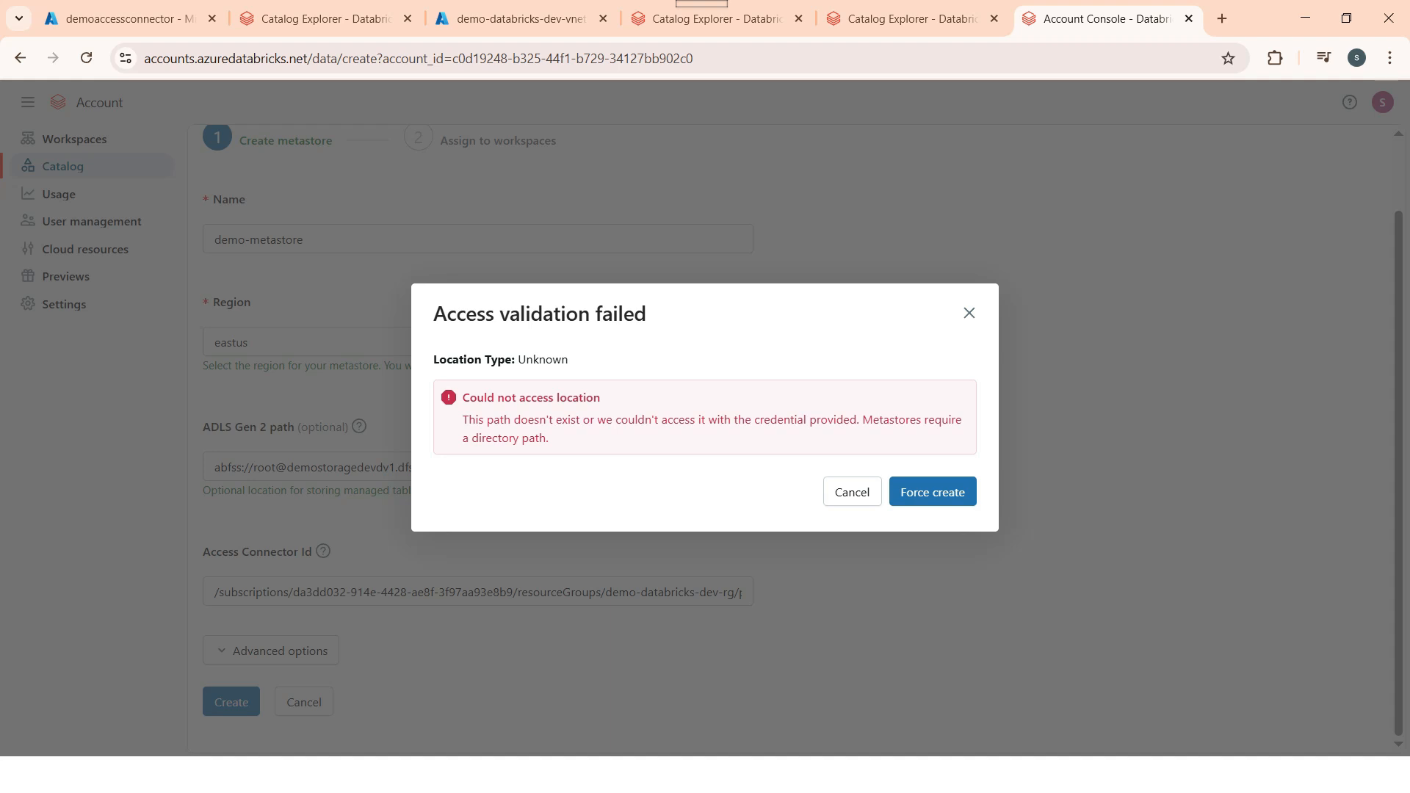
Step: Dismiss the validation warning and recheck the demostoragedevdv1 ADLS path and the Access Connector Id
{"action": "left_click", "coordinate": [852, 492]}
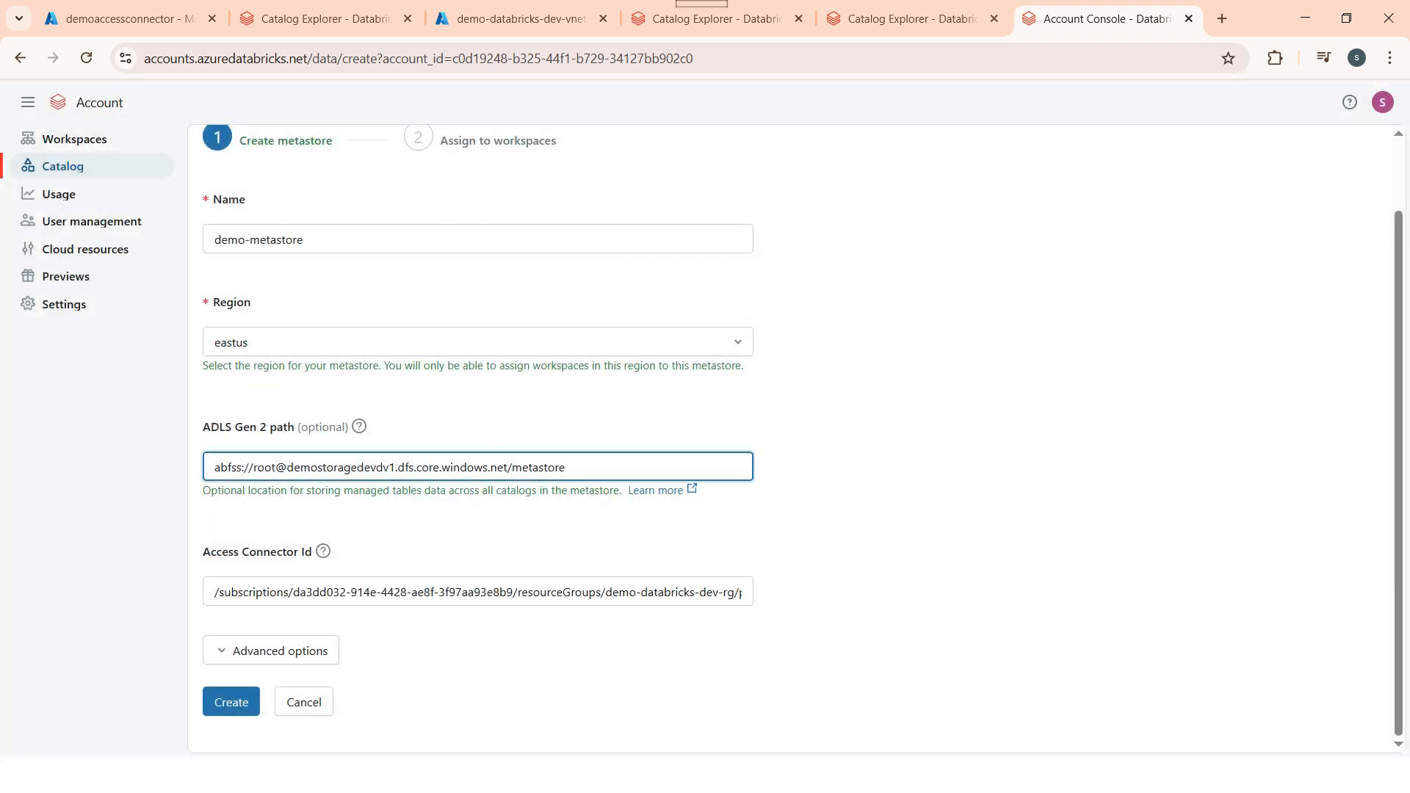
{"action": "left_click", "coordinate": [487, 467]}
{"action": "double_click", "coordinate": [558, 467]}
{"action": "left_click", "coordinate": [663, 592]}
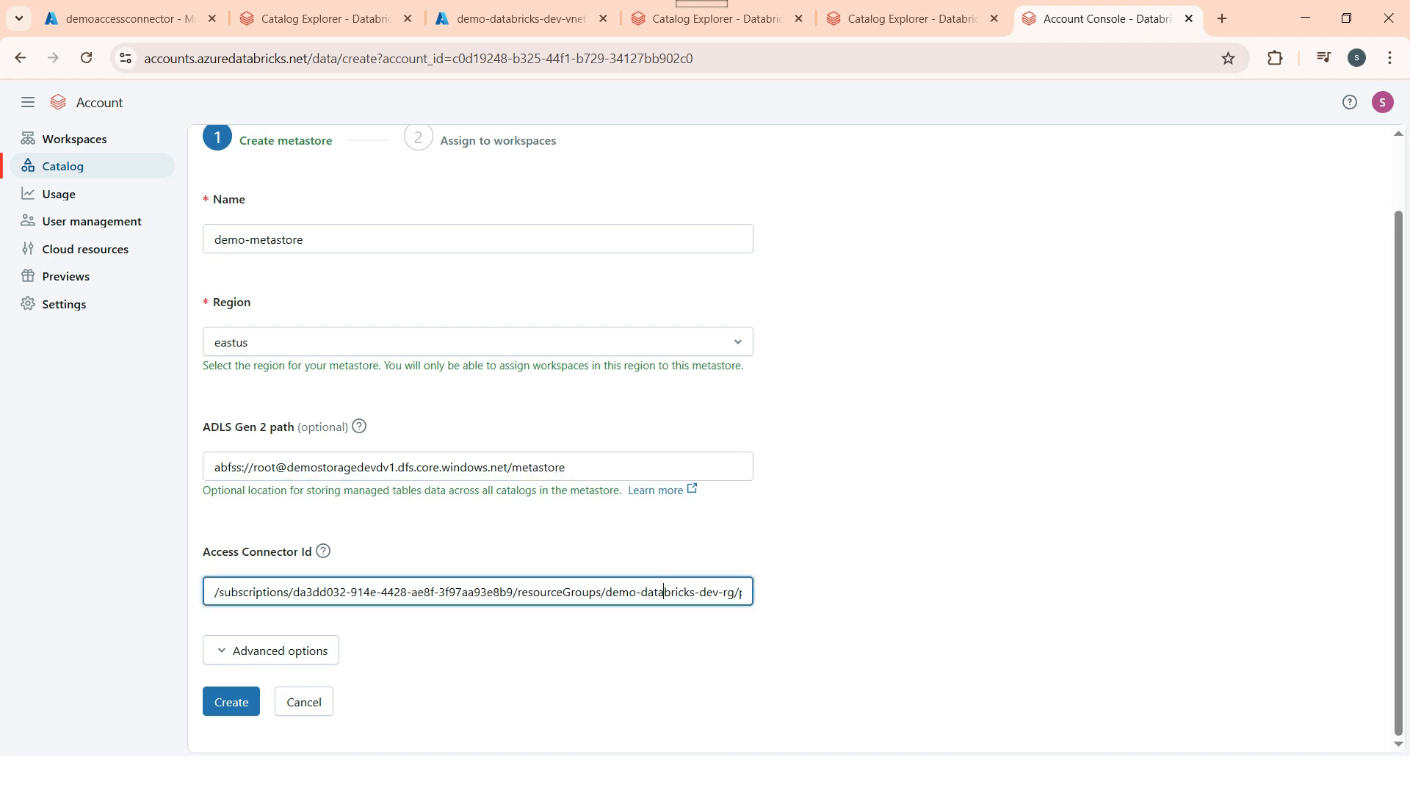
{"action": "key", "text": "Right"}
{"action": "key", "text": "Right"}
{"action": "key", "text": "Right"}
{"action": "key", "text": "Right"}
{"action": "key", "text": "Right"}
{"action": "key", "text": "Right"}
{"action": "key", "text": "Right"}
{"action": "key", "text": "Right"}
{"action": "key", "text": "Right"}
{"action": "key", "text": "Right"}
{"action": "key", "text": "Right"}
{"action": "key", "text": "Right"}
{"action": "key", "text": "Right"}
{"action": "key", "text": "Right"}
{"action": "key", "text": "Right"}
{"action": "key", "text": "Right"}
{"action": "key", "text": "Right"}
{"action": "key", "text": "Right"}
{"action": "key", "text": "Right"}
{"action": "key", "text": "Right"}
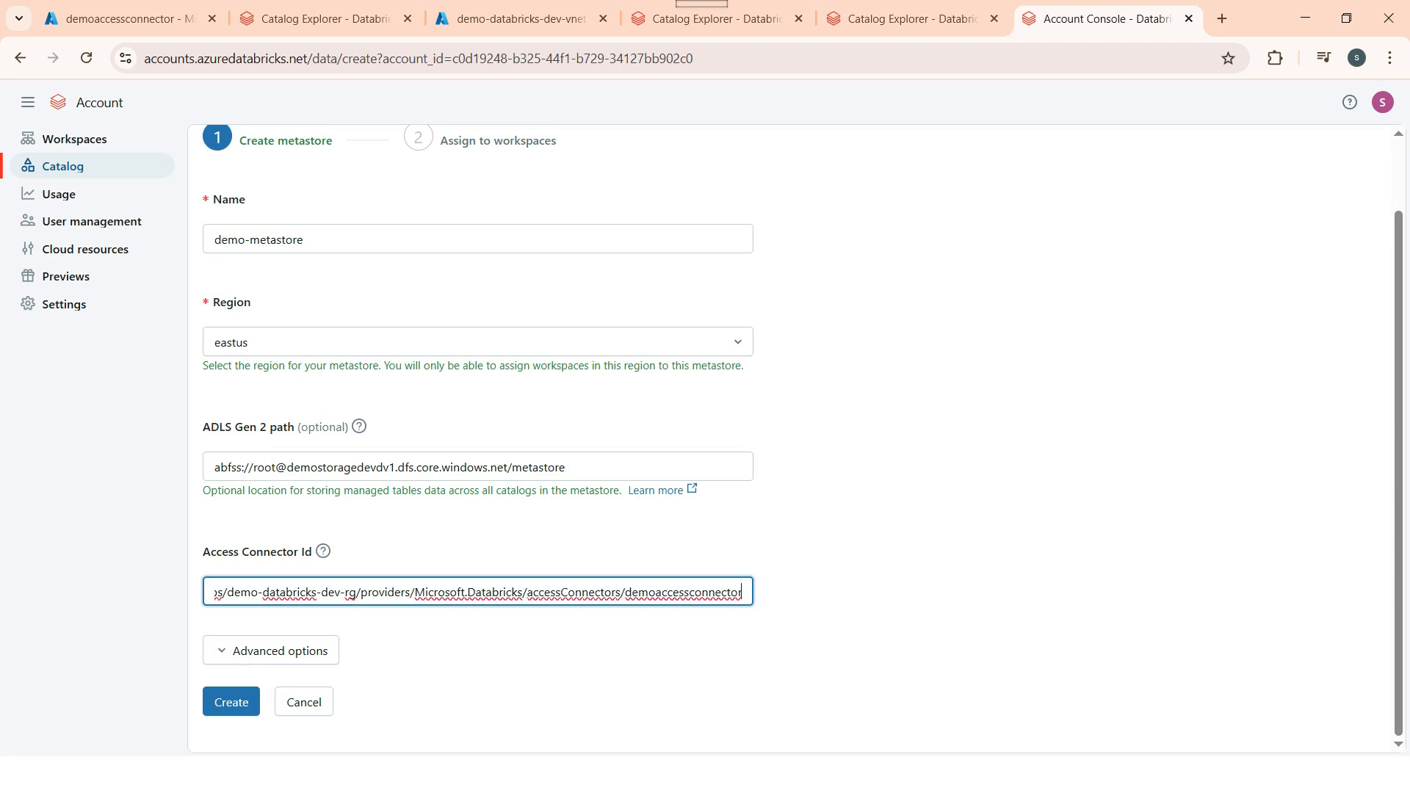
{"action": "double_click", "coordinate": [338, 467]}
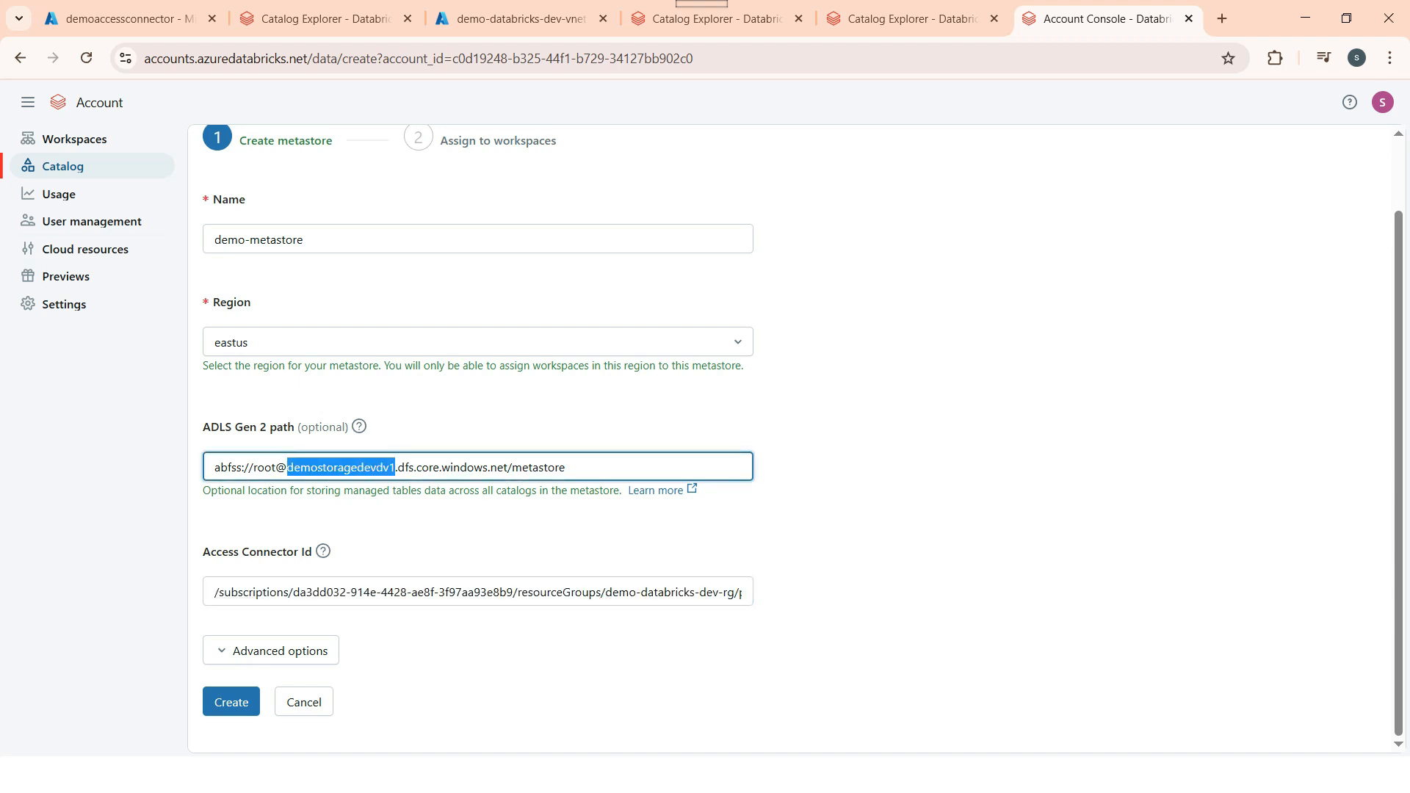
{"action": "left_click", "coordinate": [122, 19]}
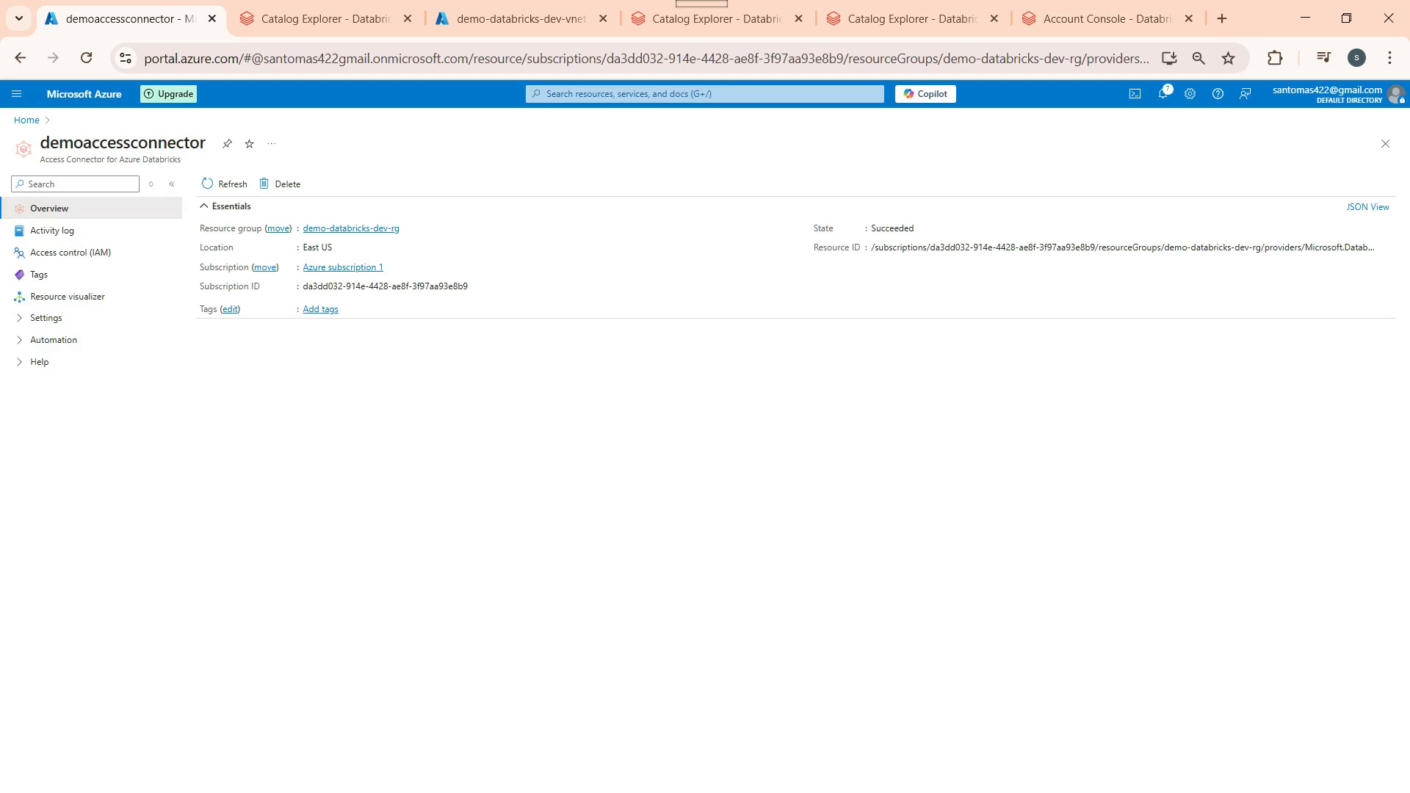
Step: Start an IAM role assignment on demostoragedevdv1 with the Storage Blob Data Contributor role, found by searching 'blob'
{"action": "left_click", "coordinate": [27, 120]}
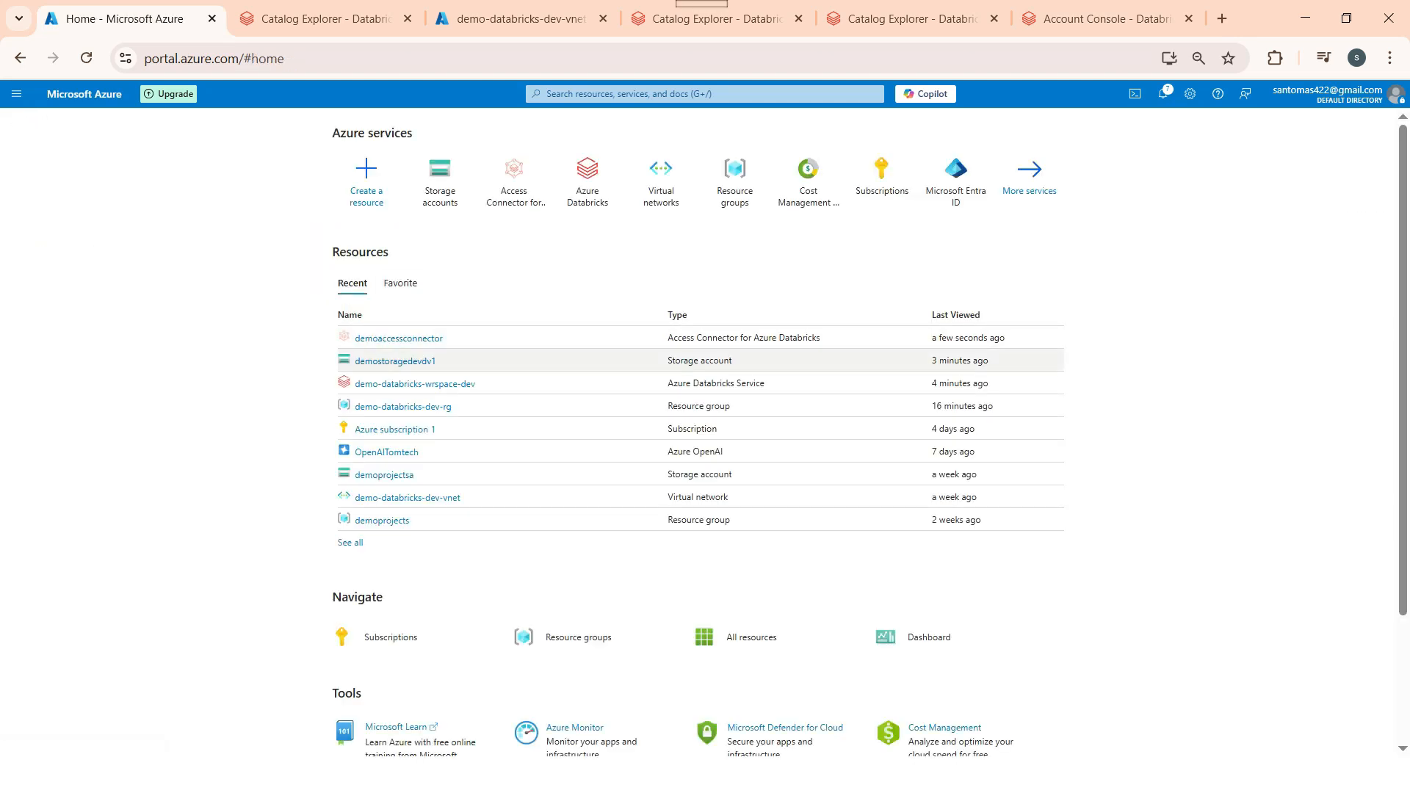
{"action": "left_click", "coordinate": [395, 360]}
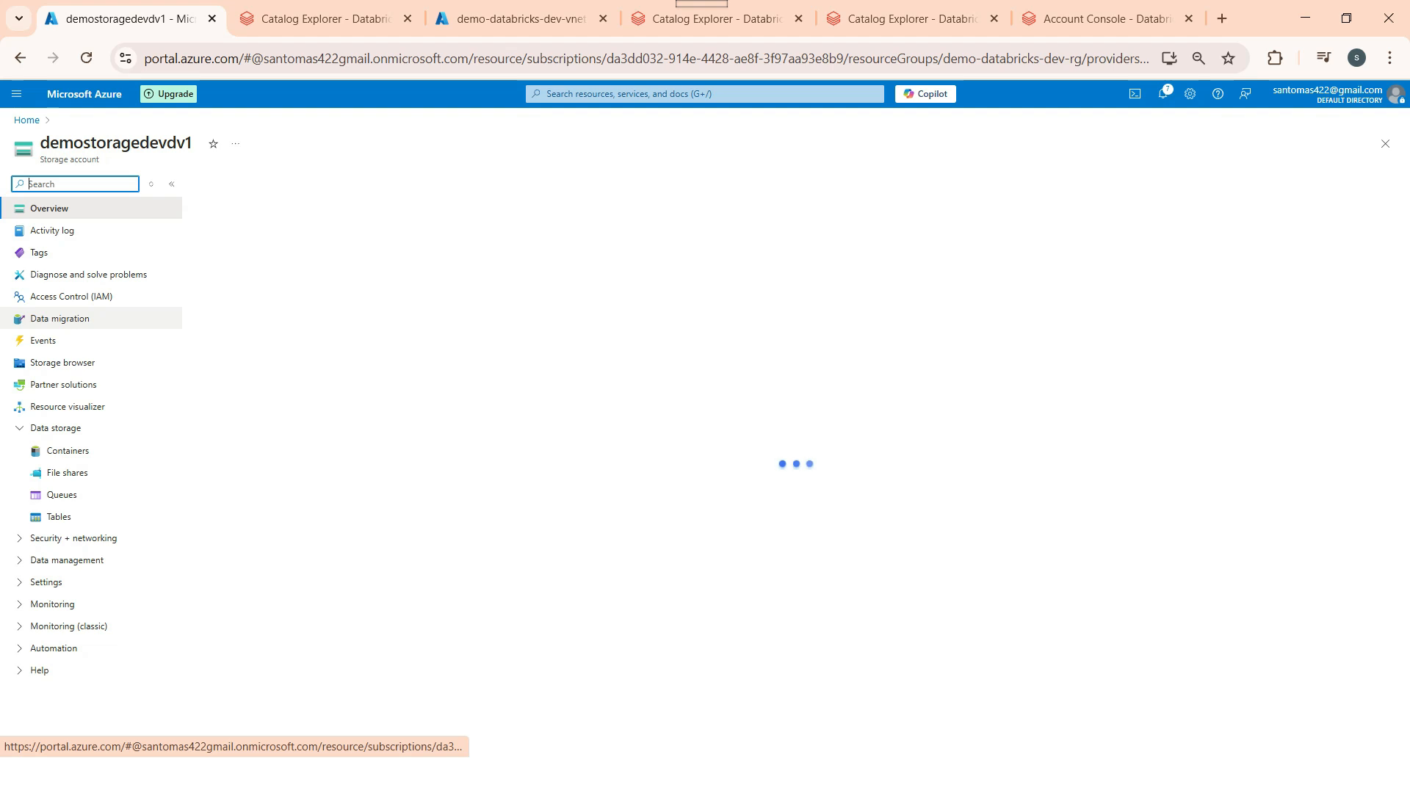
{"action": "left_click", "coordinate": [72, 296]}
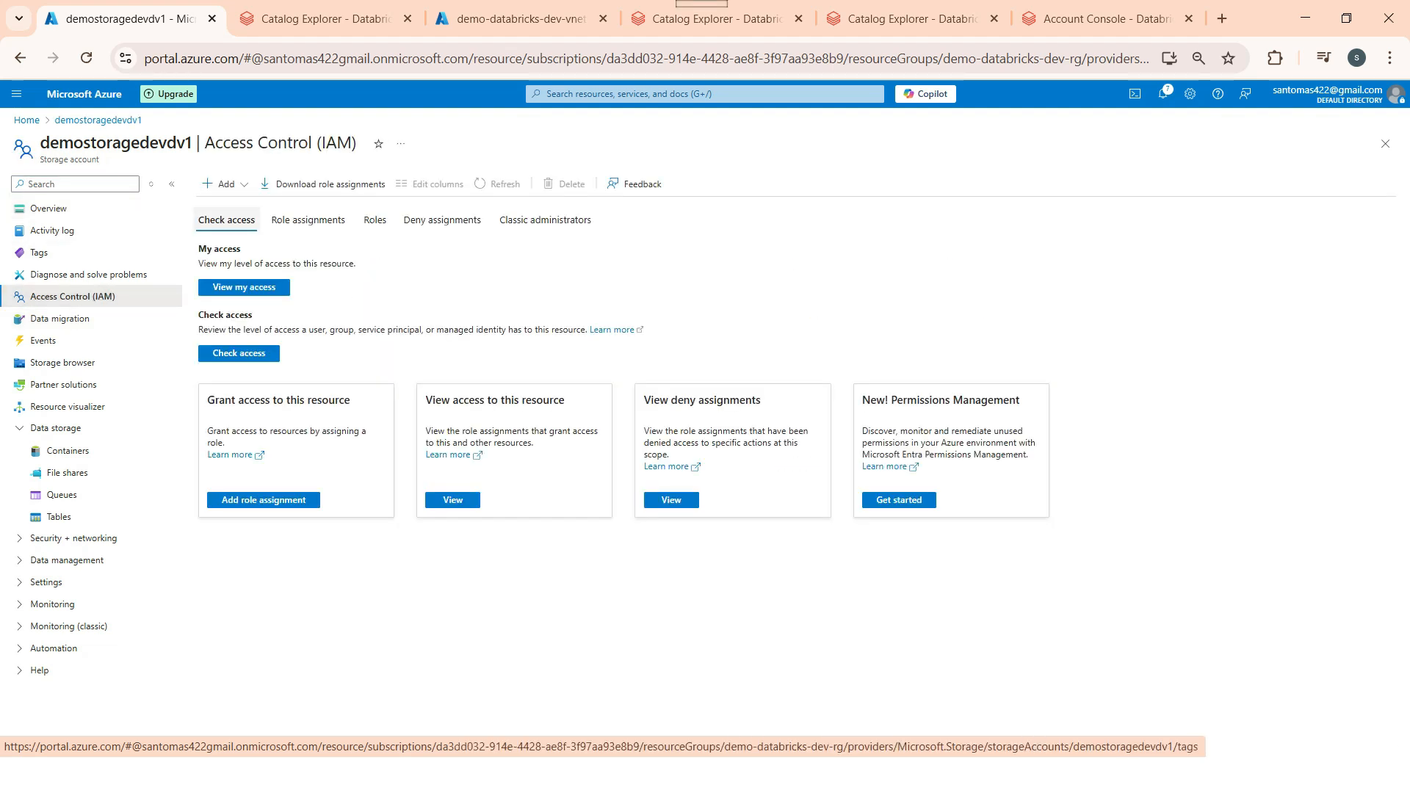
{"action": "left_click", "coordinate": [224, 183]}
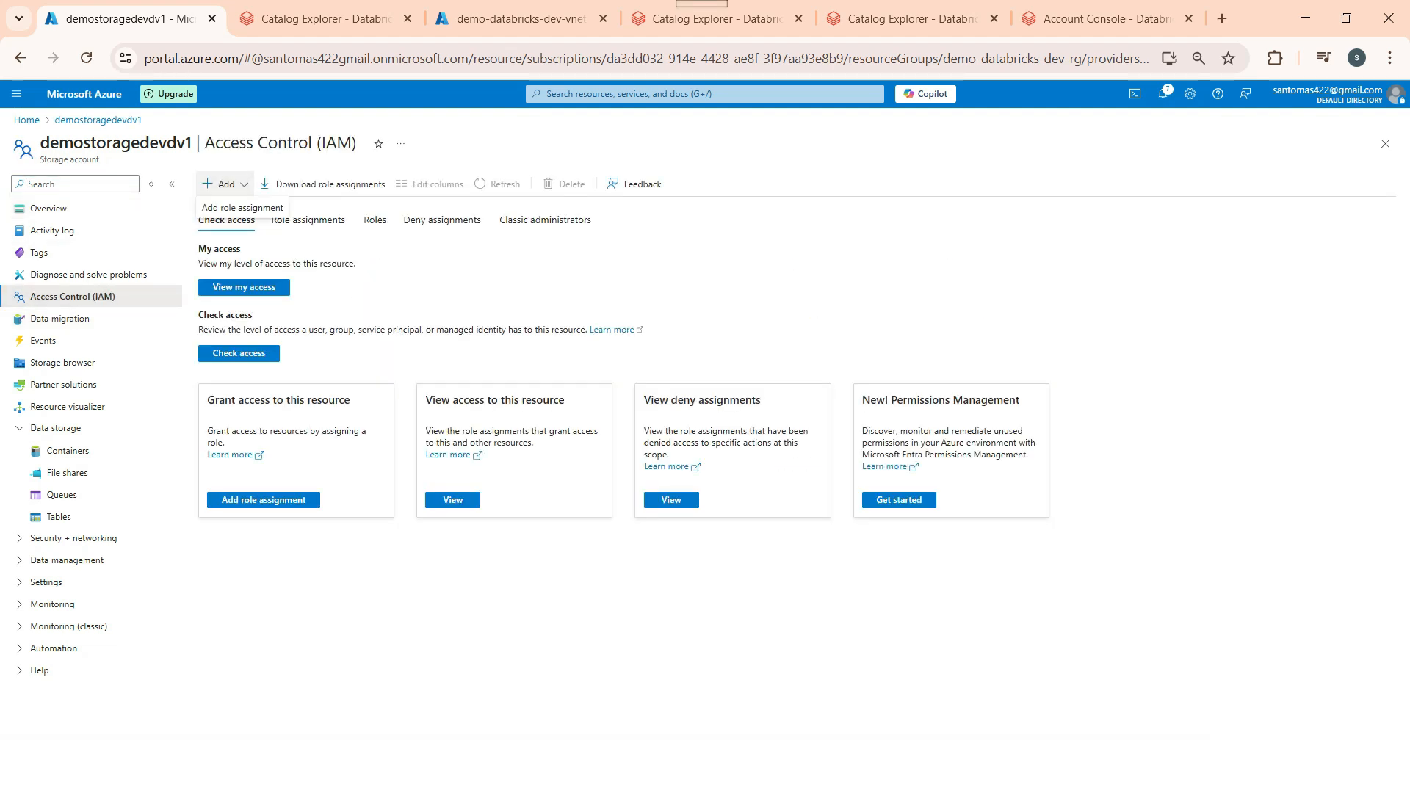
{"action": "left_click", "coordinate": [242, 206]}
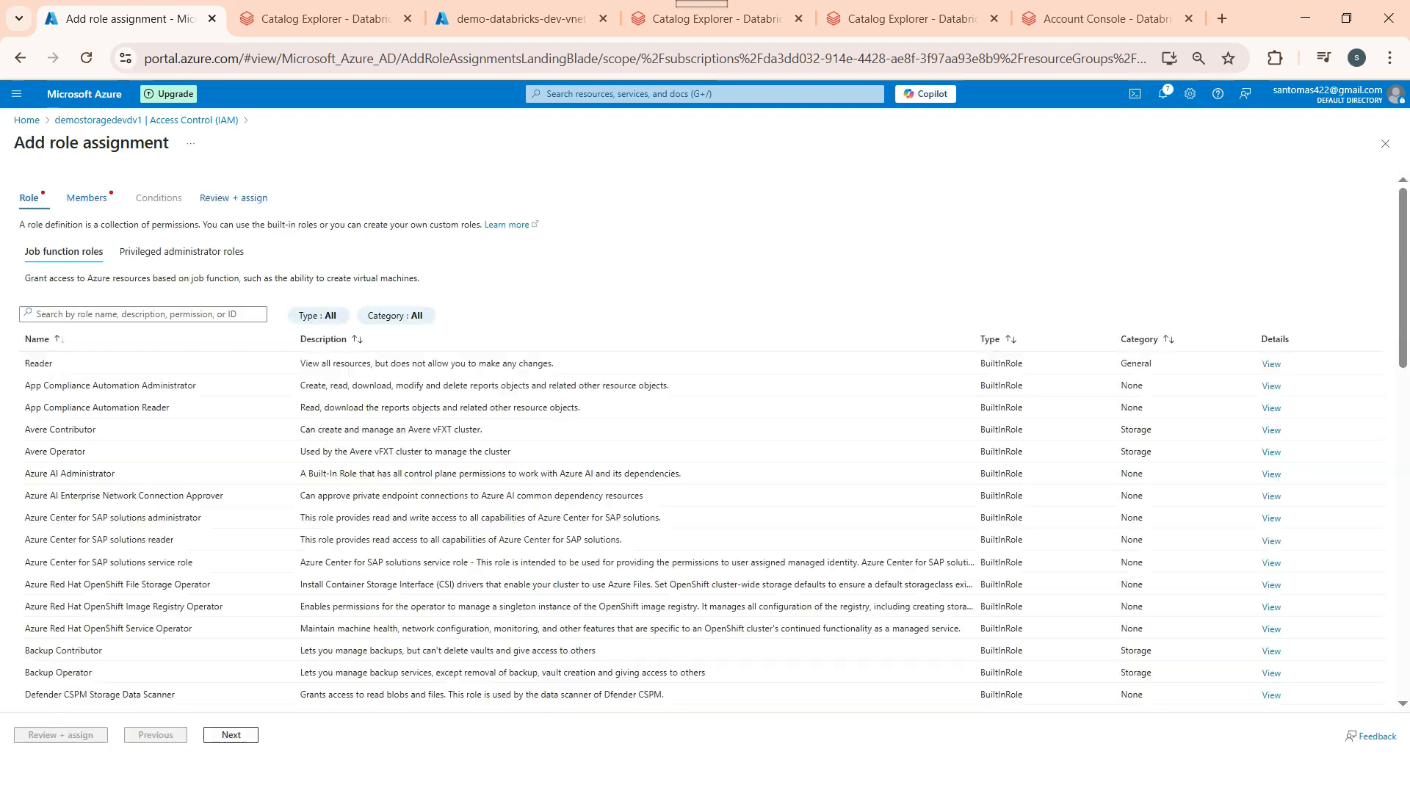
{"action": "type", "text": "blob"}
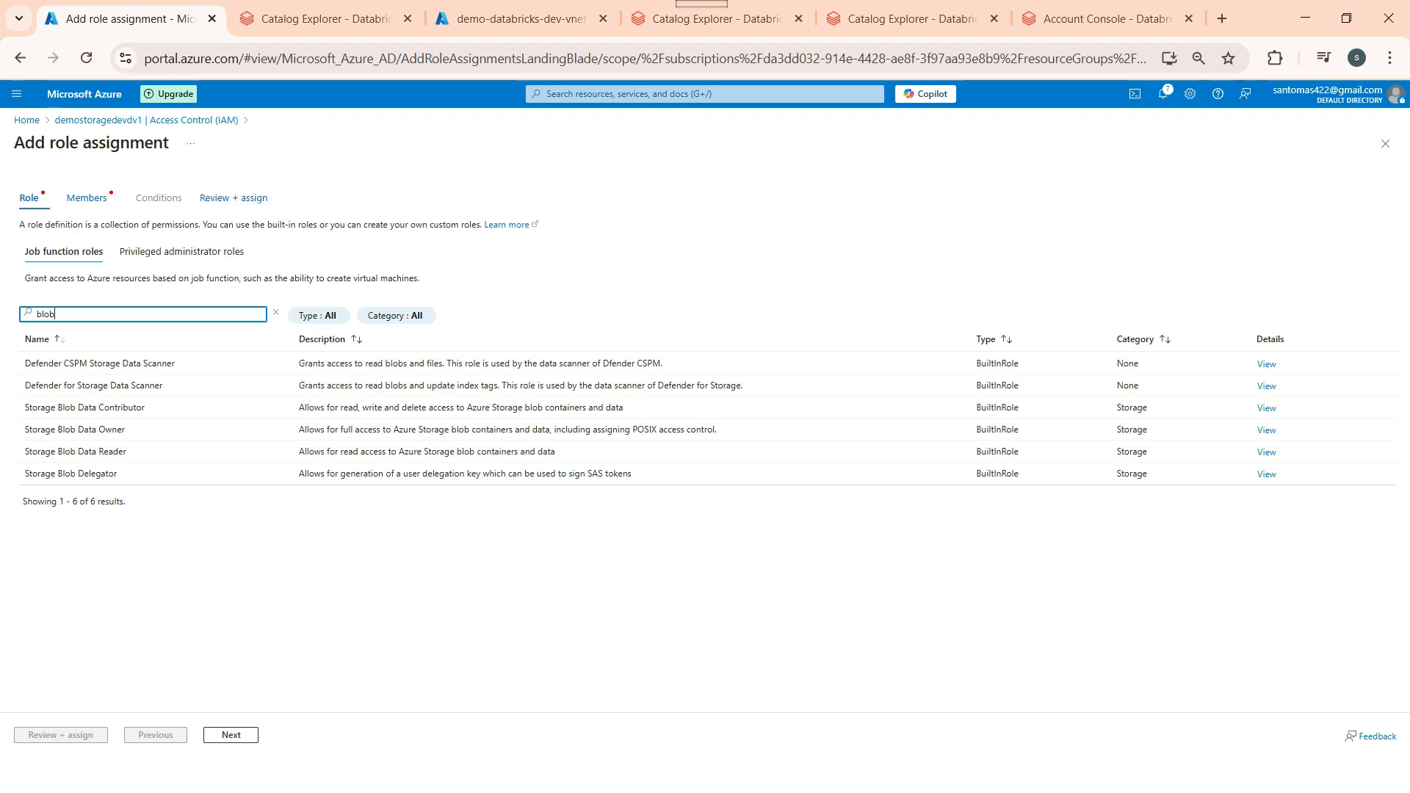
{"action": "left_click", "coordinate": [85, 408]}
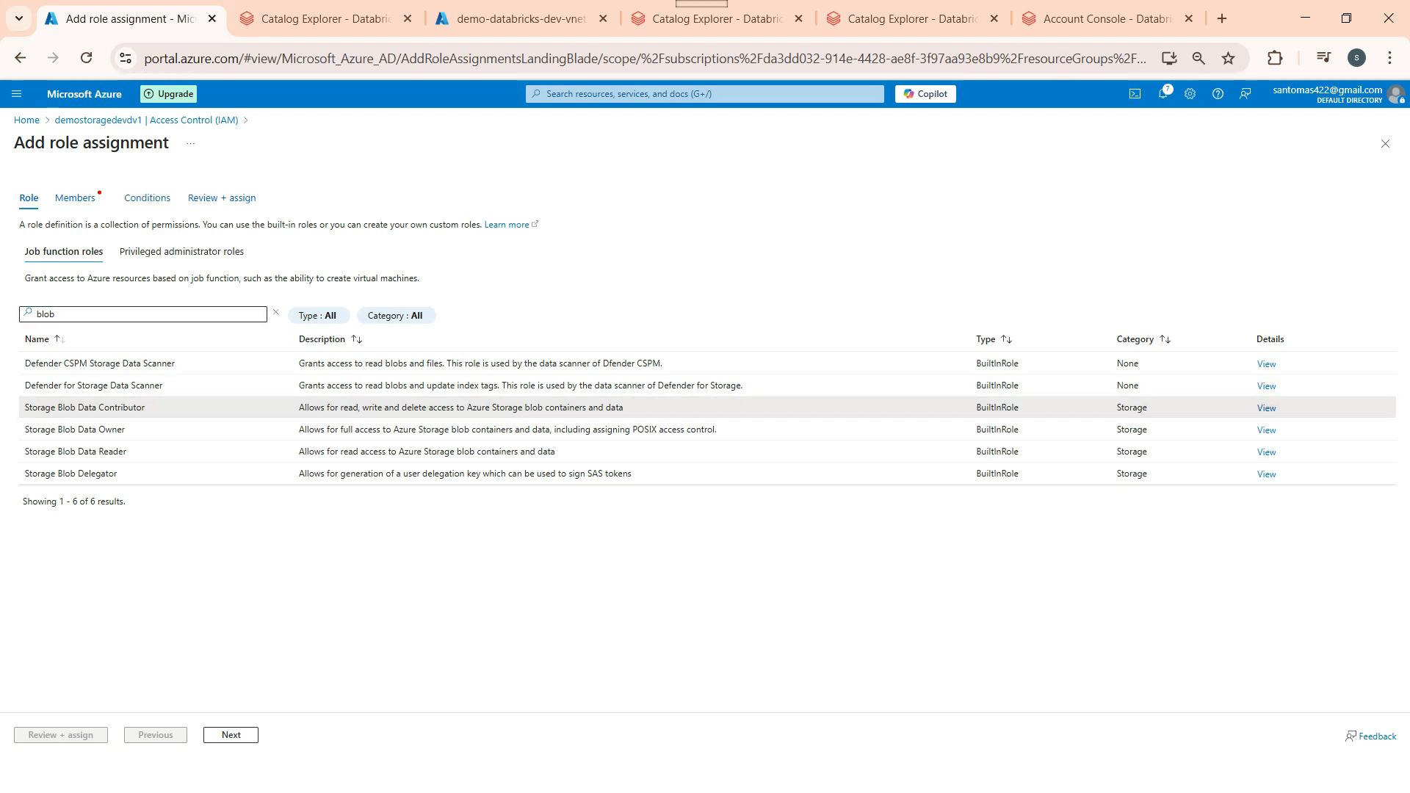
{"action": "left_click", "coordinate": [76, 198]}
Step: Assign to a managed identity and list the Access Connector for Azure Databricks identities
{"action": "left_click", "coordinate": [129, 282]}
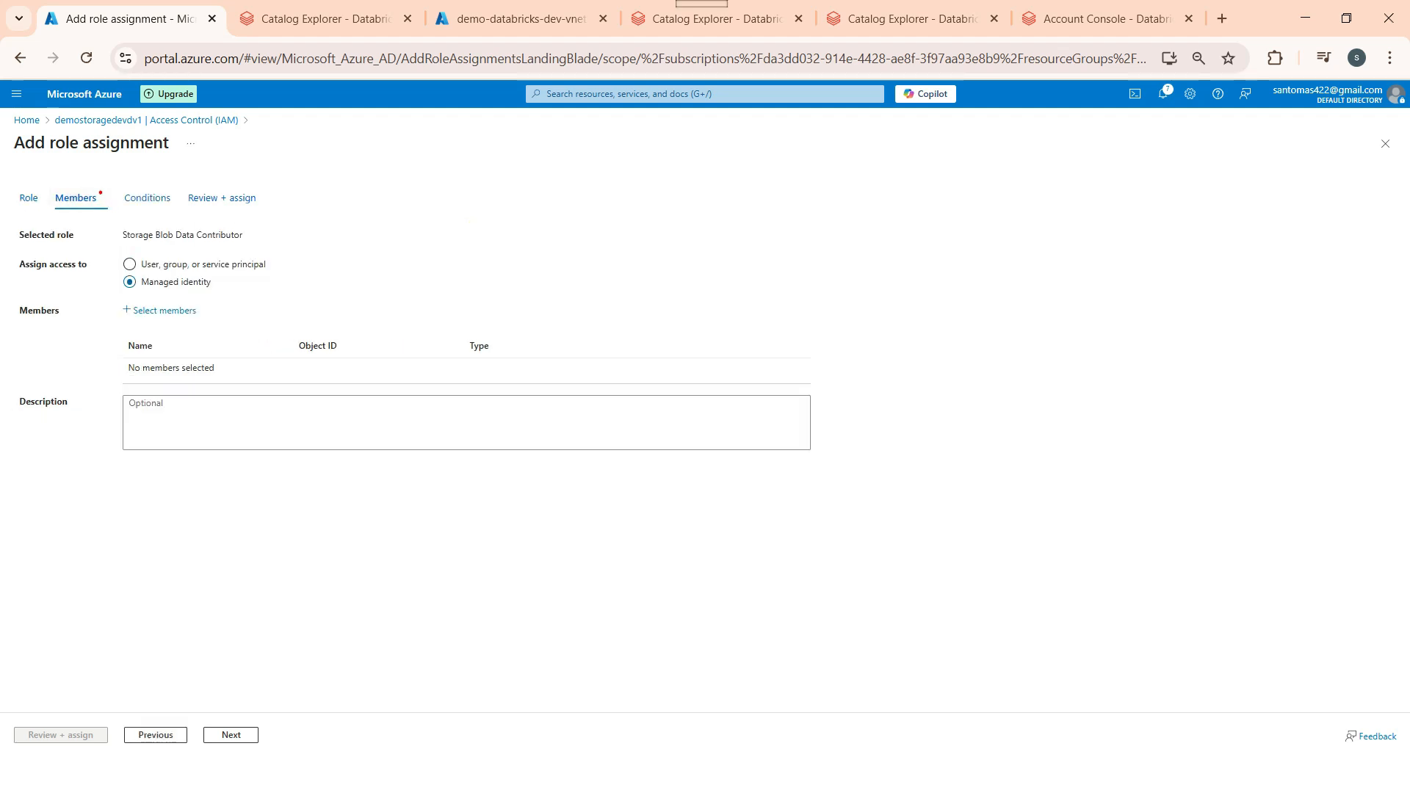
{"action": "left_click", "coordinate": [163, 310]}
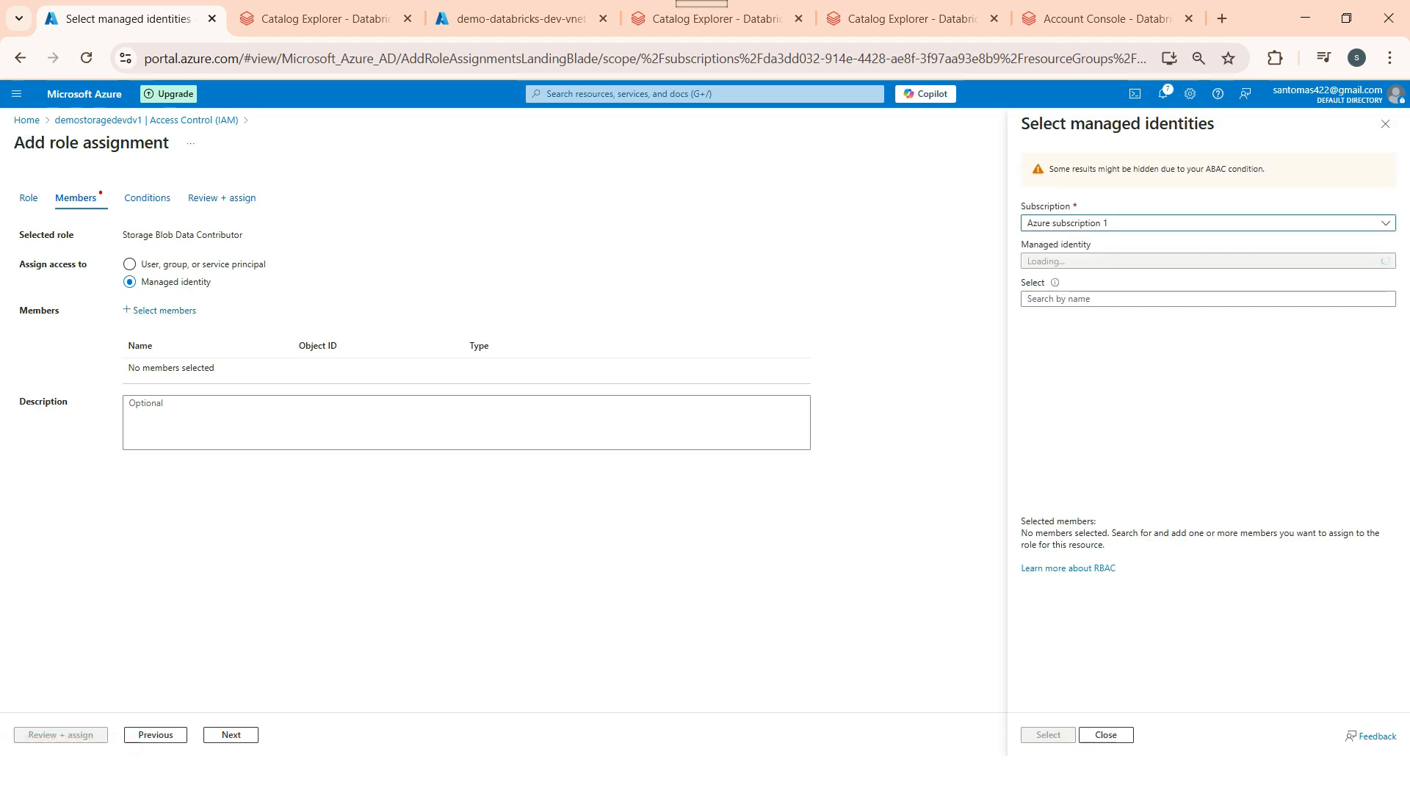
{"action": "left_click", "coordinate": [1208, 262]}
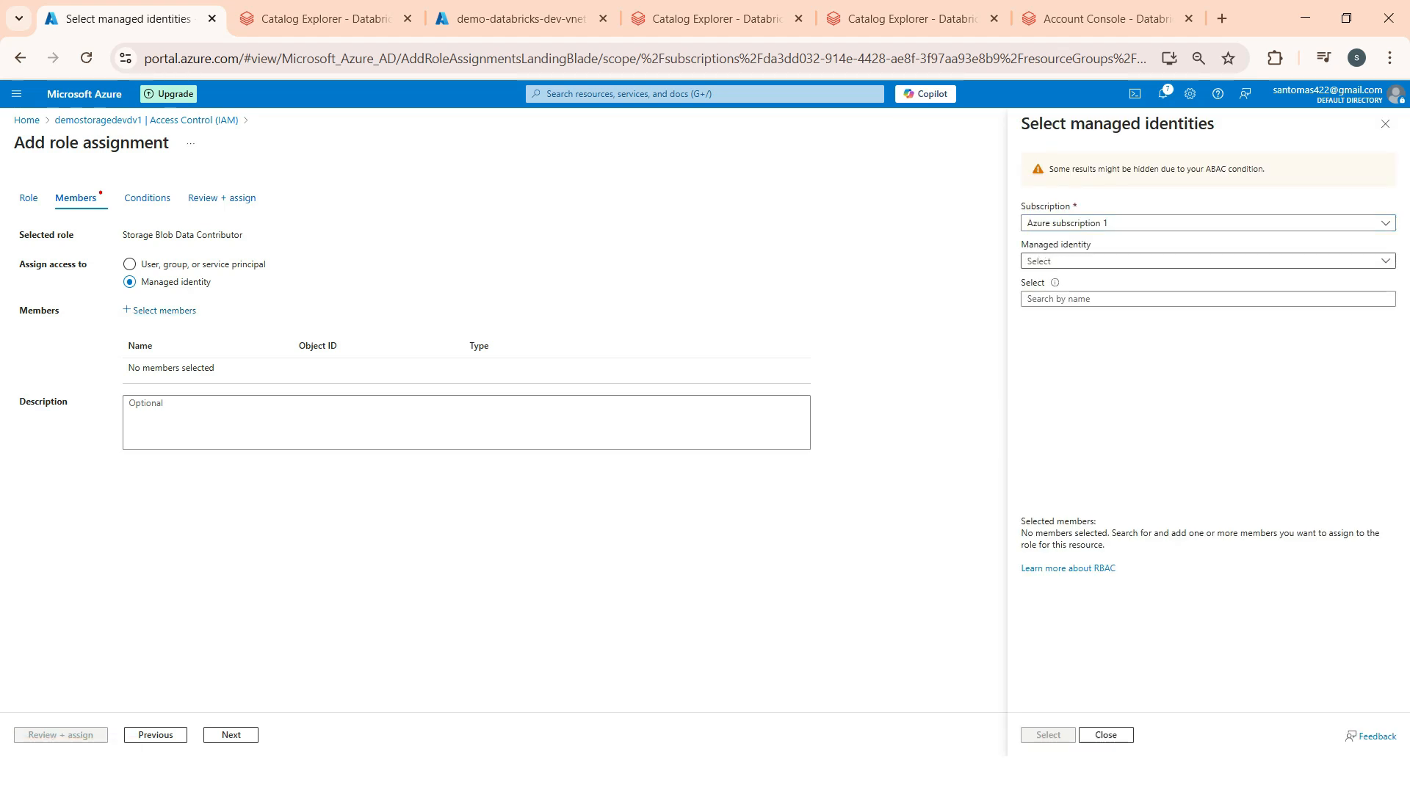
{"action": "left_click", "coordinate": [1113, 373]}
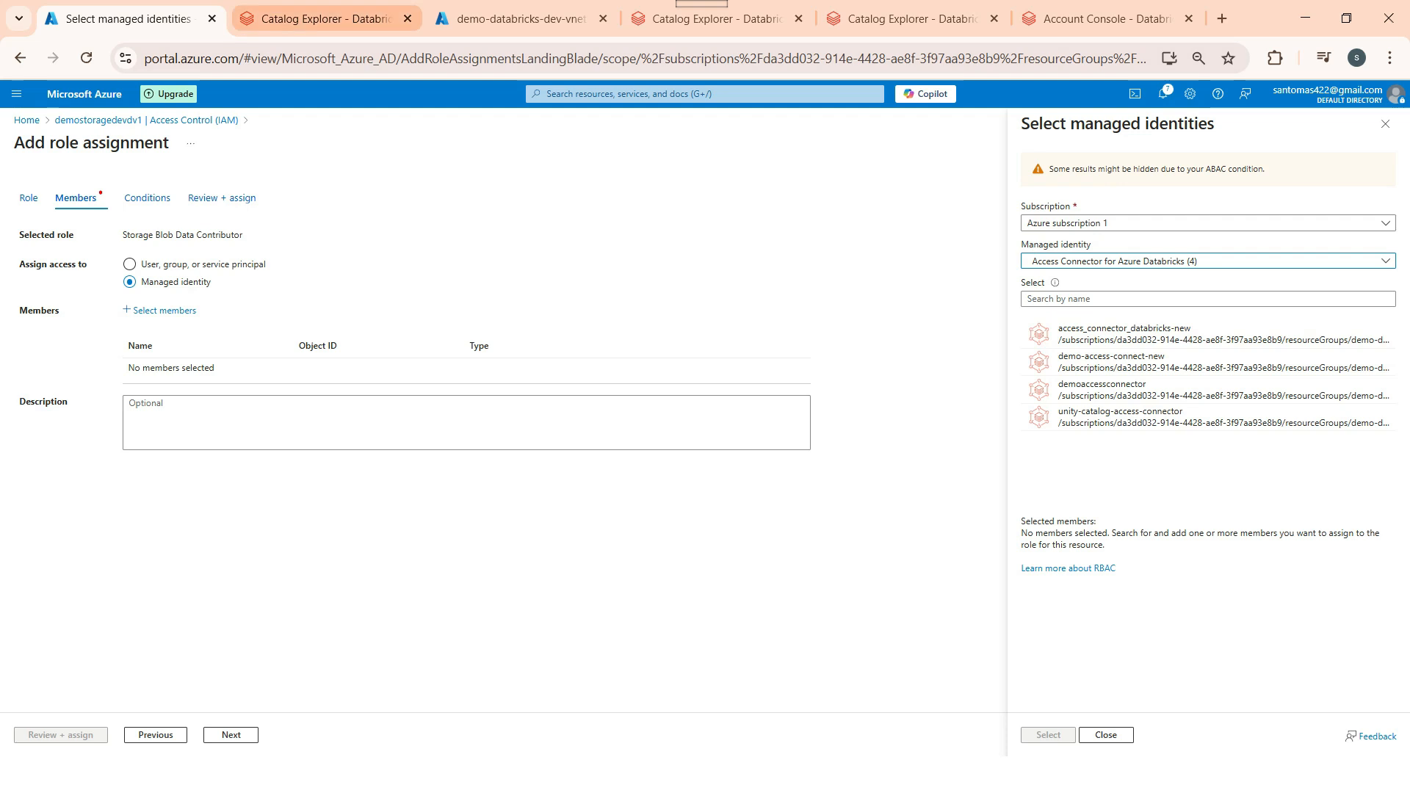
Step: Open Azure Home in a new browser tab and switch to it
{"action": "right_click", "coordinate": [26, 121]}
{"action": "left_click", "coordinate": [86, 148]}
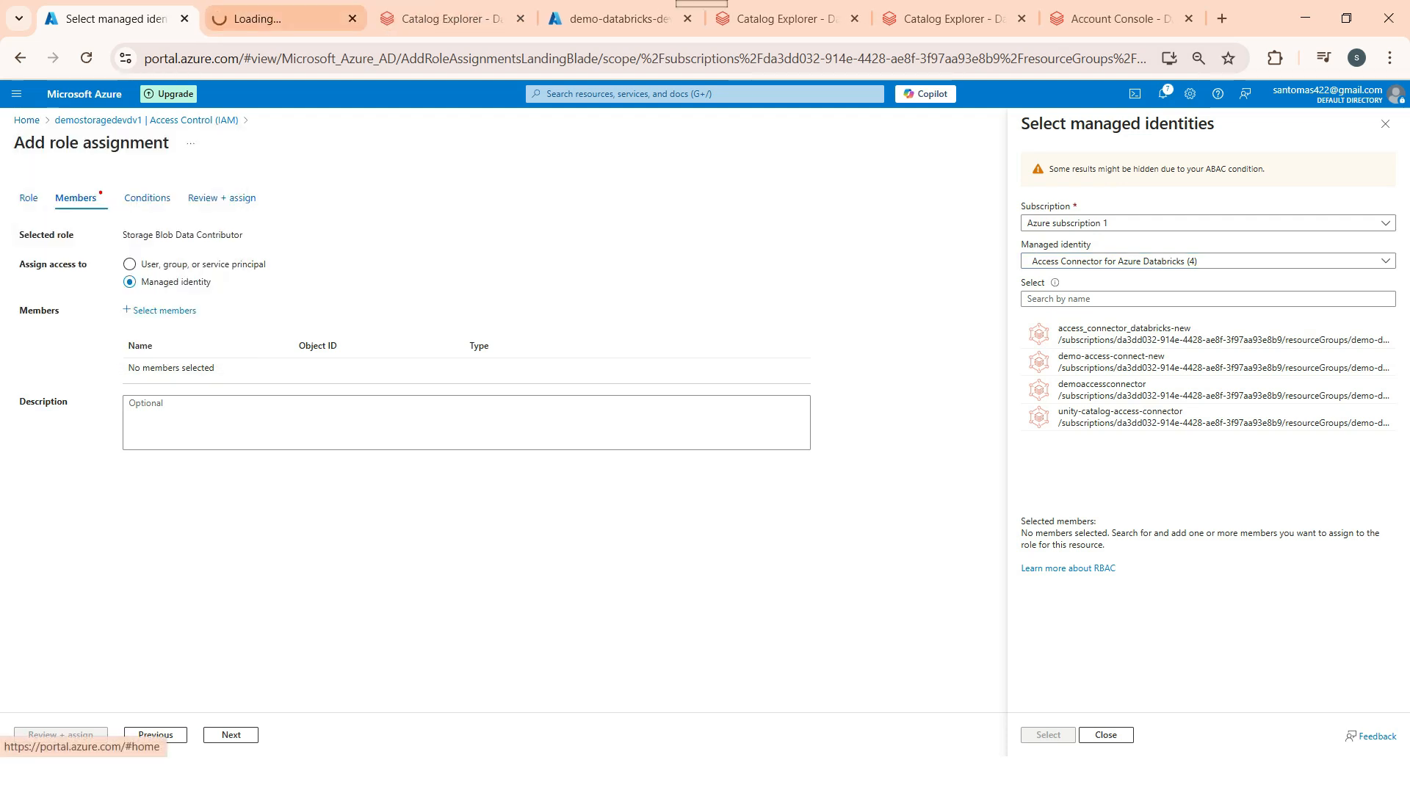
{"action": "left_click", "coordinate": [279, 18]}
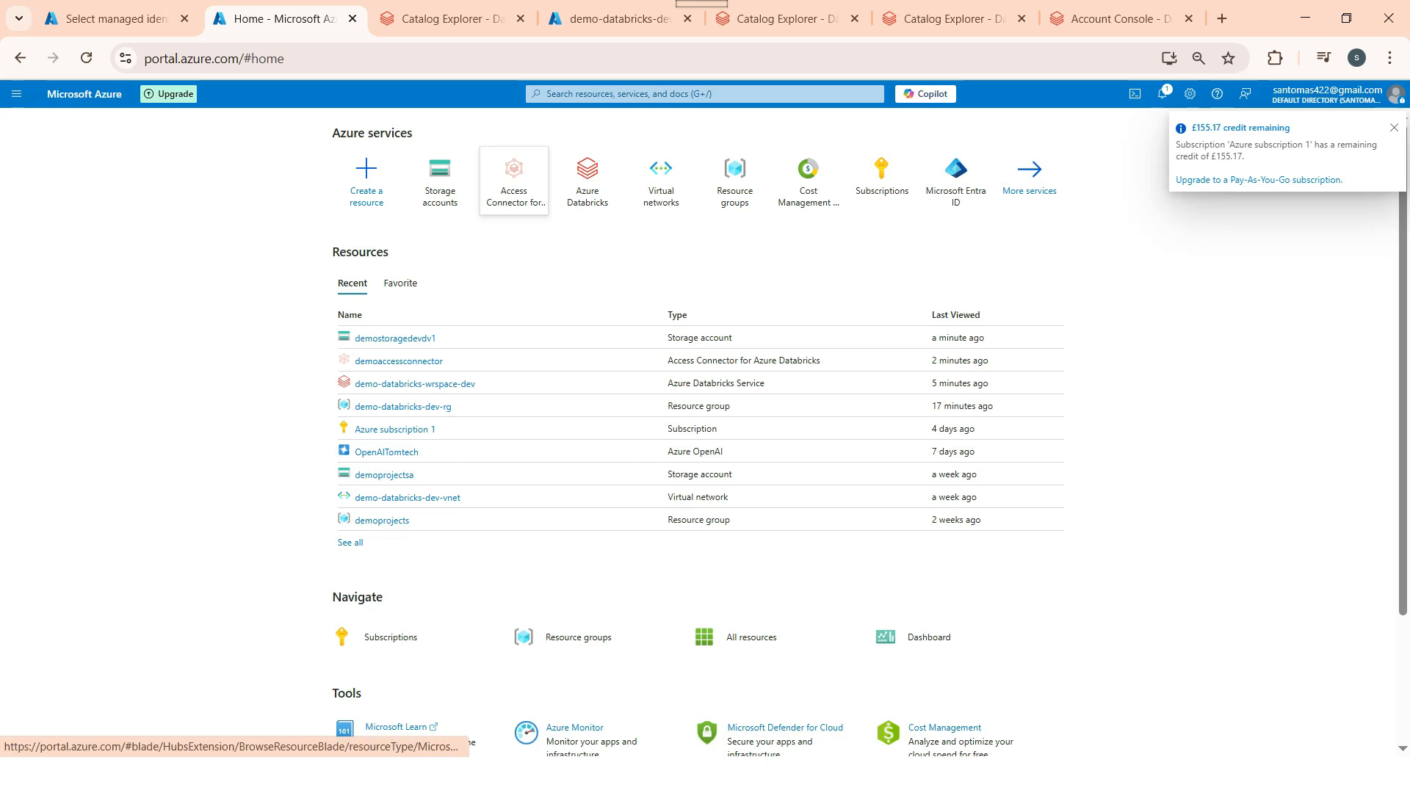
Step: Copy the Resource ID of the demo-access-connect-new Databricks access connector
{"action": "left_click", "coordinate": [514, 177]}
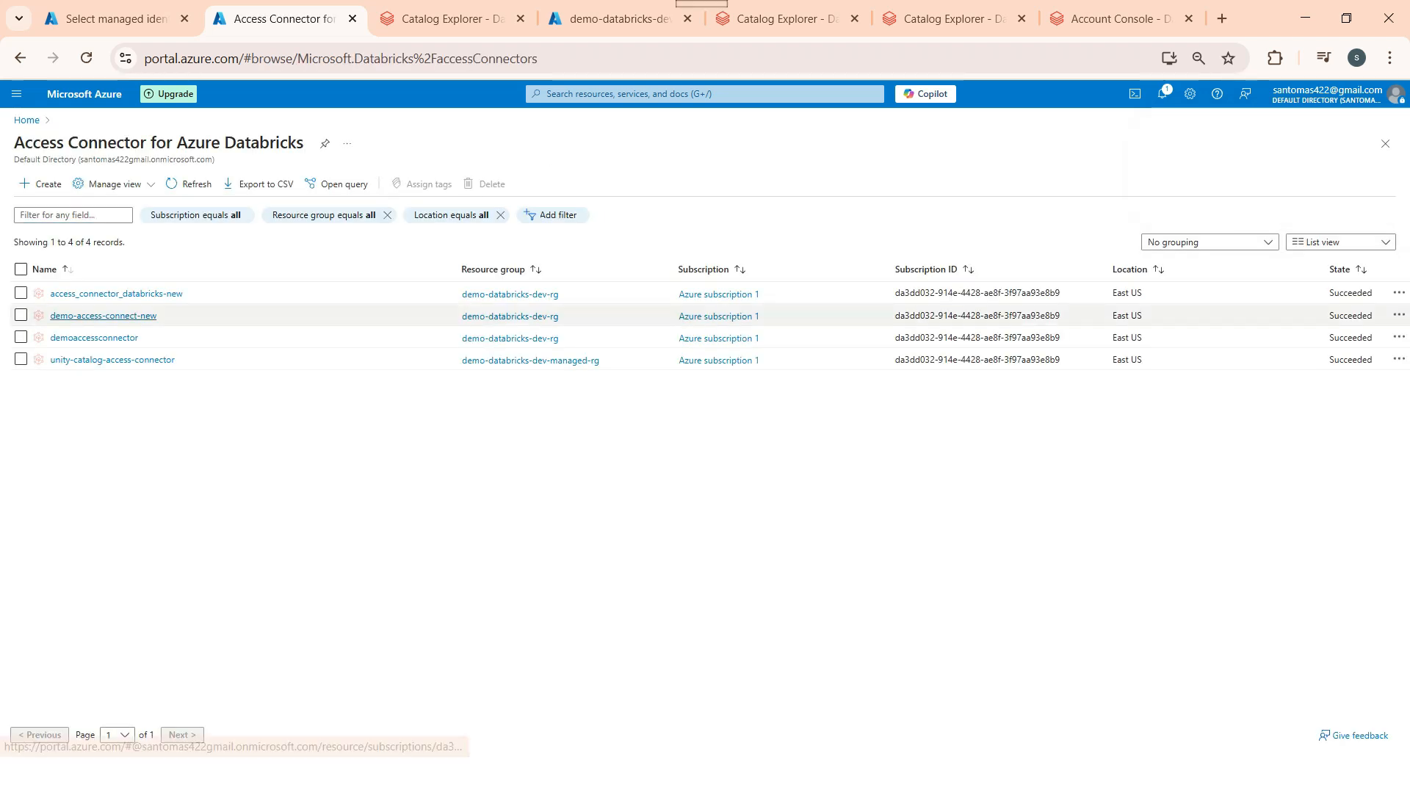
{"action": "left_click", "coordinate": [103, 315]}
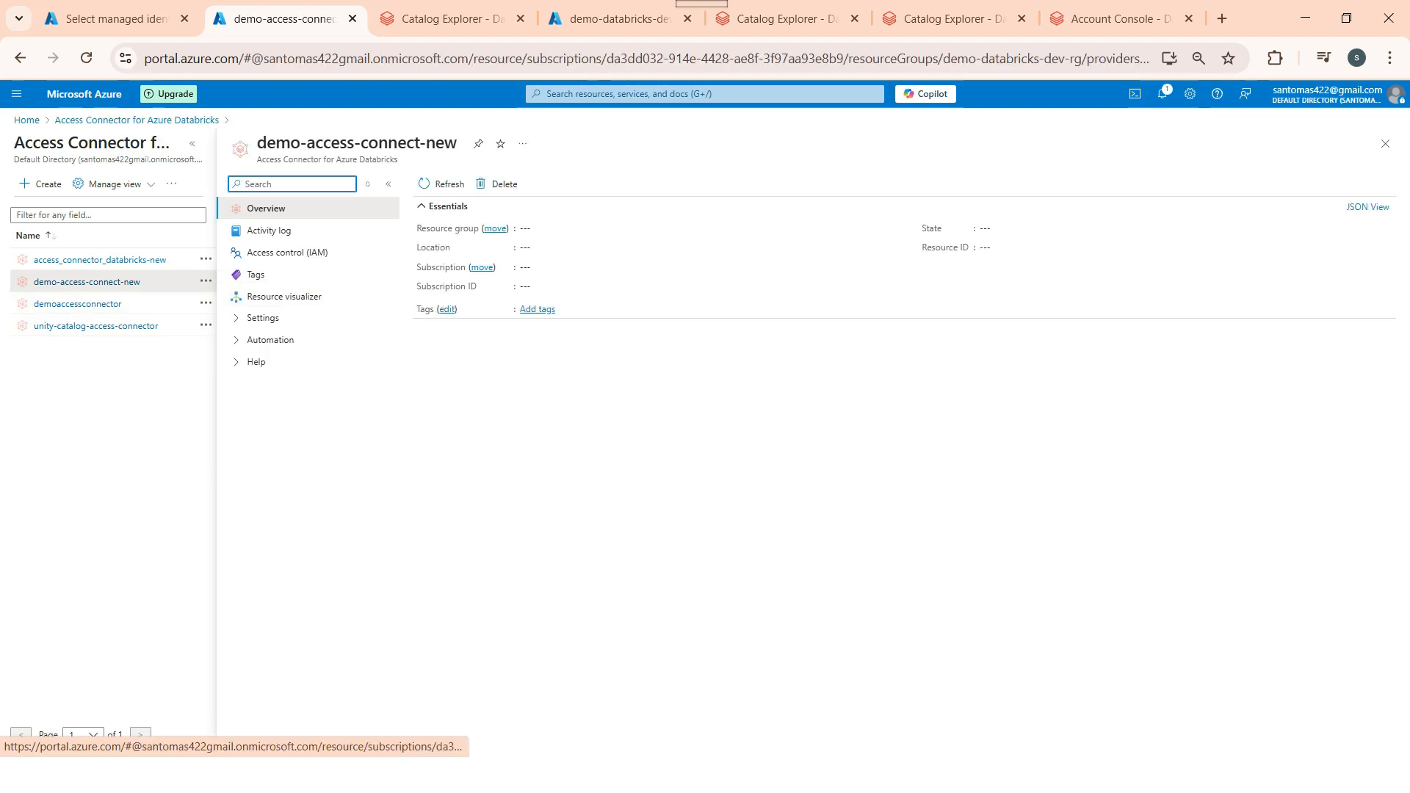
{"action": "left_click", "coordinate": [1384, 248]}
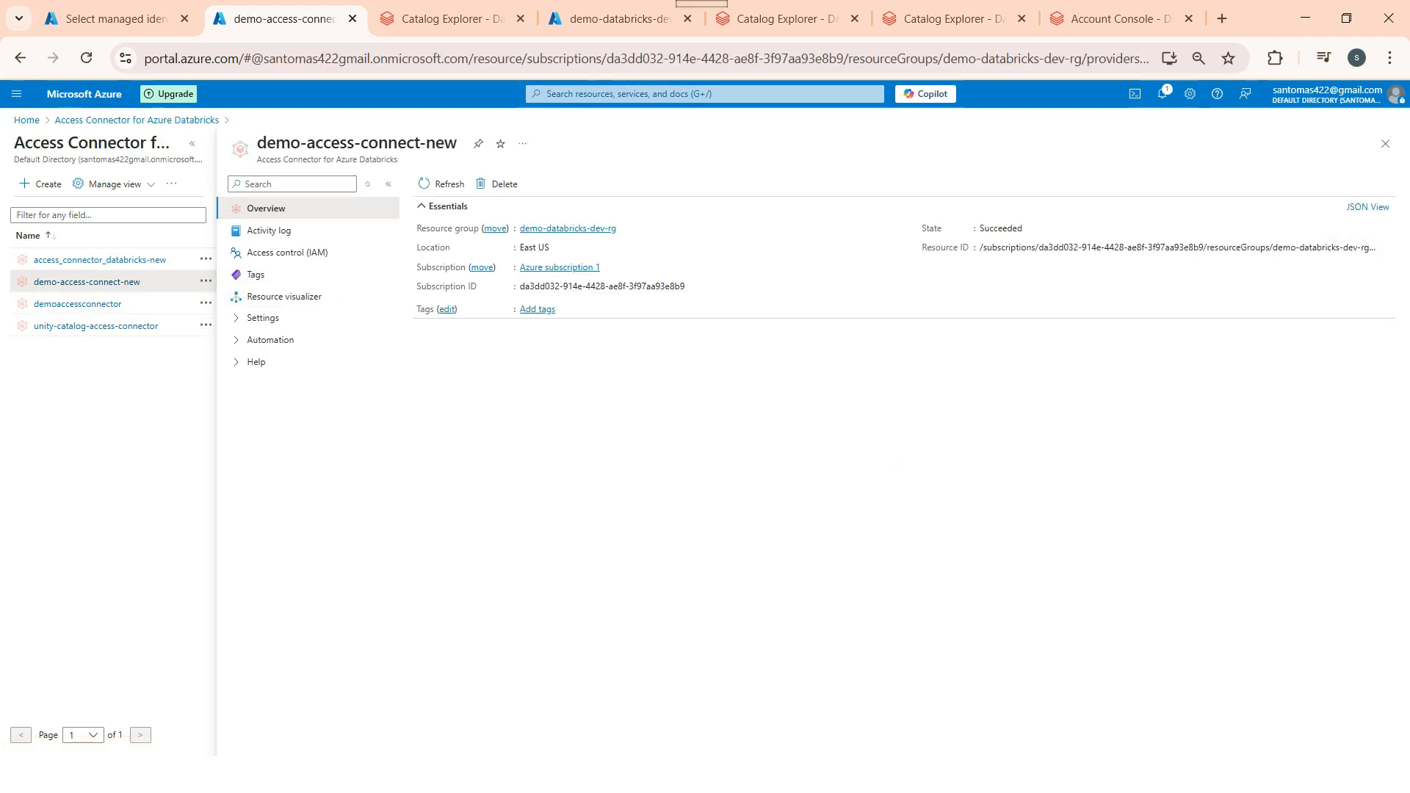
Step: Replace the metastore's Access Connector Id with that resource ID and create demo-metastore
{"action": "left_click", "coordinate": [779, 18]}
{"action": "left_click", "coordinate": [947, 18]}
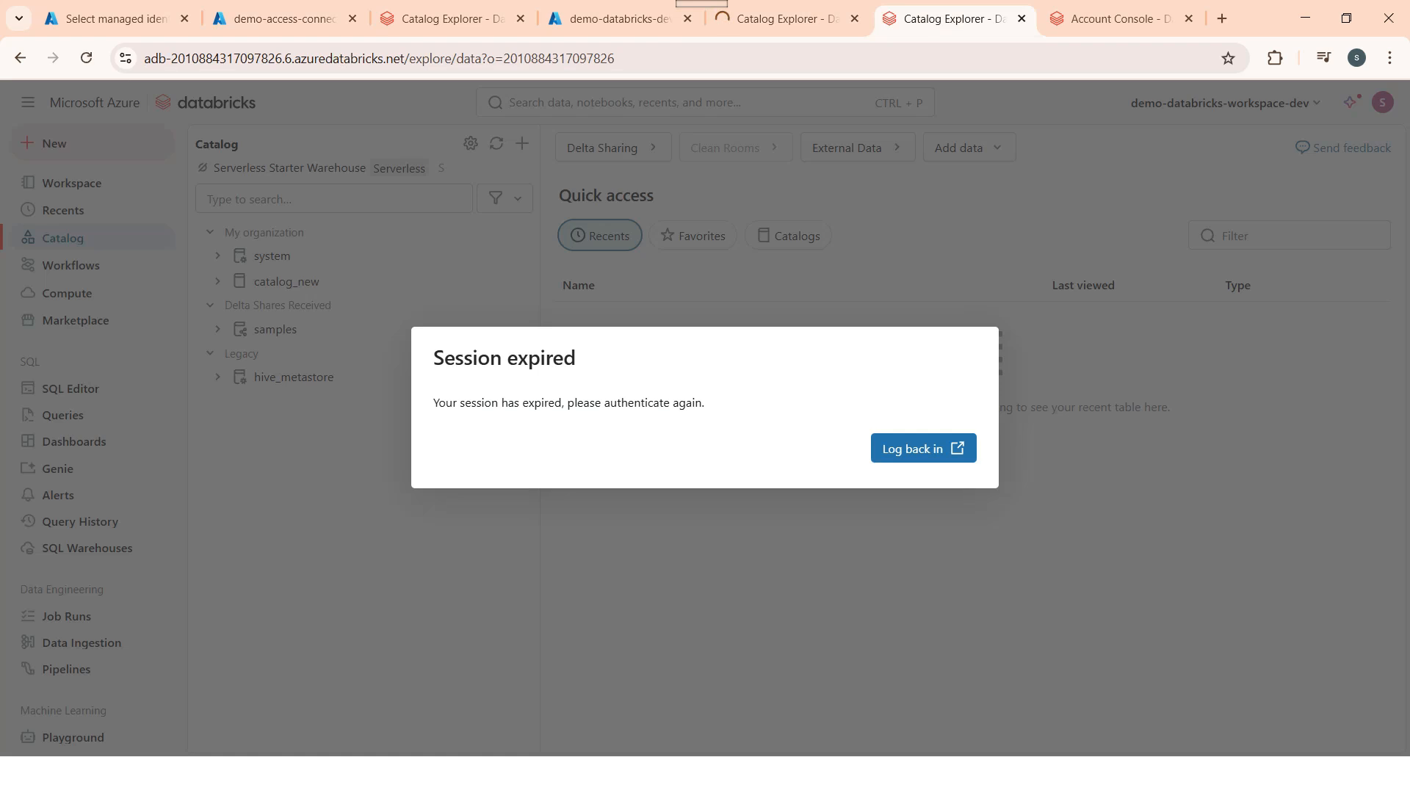
{"action": "left_click", "coordinate": [1116, 18]}
{"action": "left_click", "coordinate": [443, 591]}
{"action": "key", "text": "ctrl+a"}
{"action": "key", "text": "ctrl+v"}
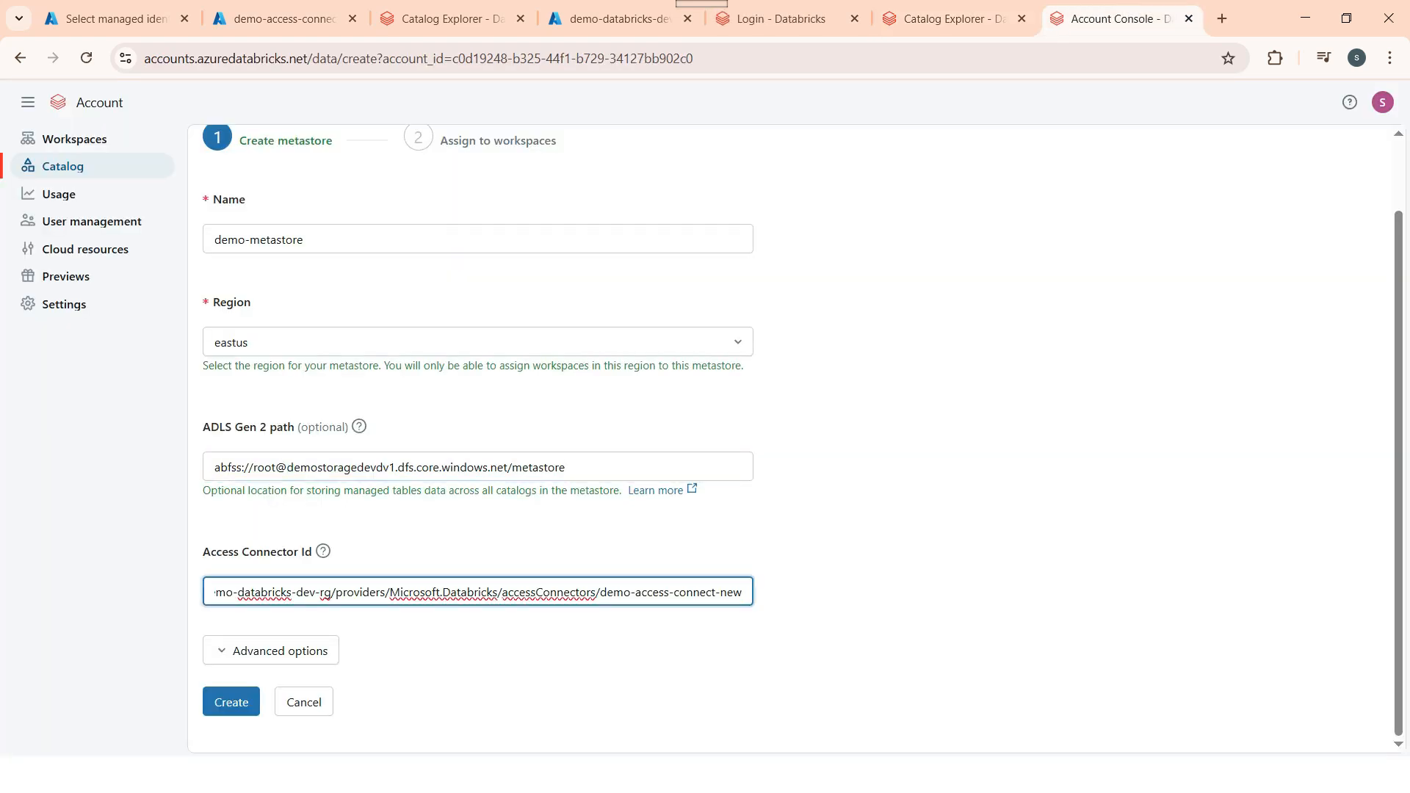
{"action": "left_click", "coordinate": [231, 701]}
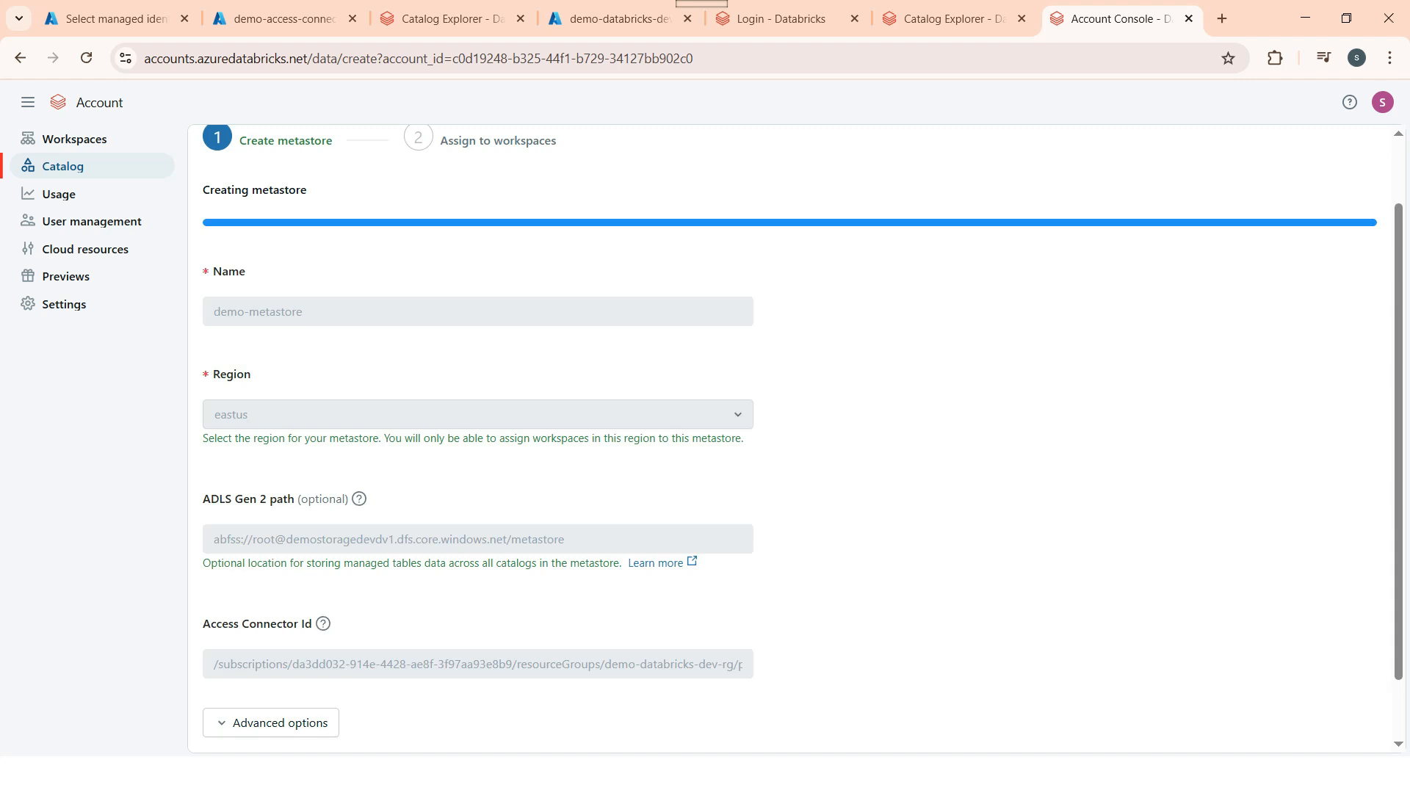
Step: Select the demo-databricks-wrspace-dev workspace, assign demo-metastore to it, and confirm Enable Unity Catalog
{"action": "scroll", "coordinate": [789, 439], "scroll_direction": "up", "scroll_amount": 2}
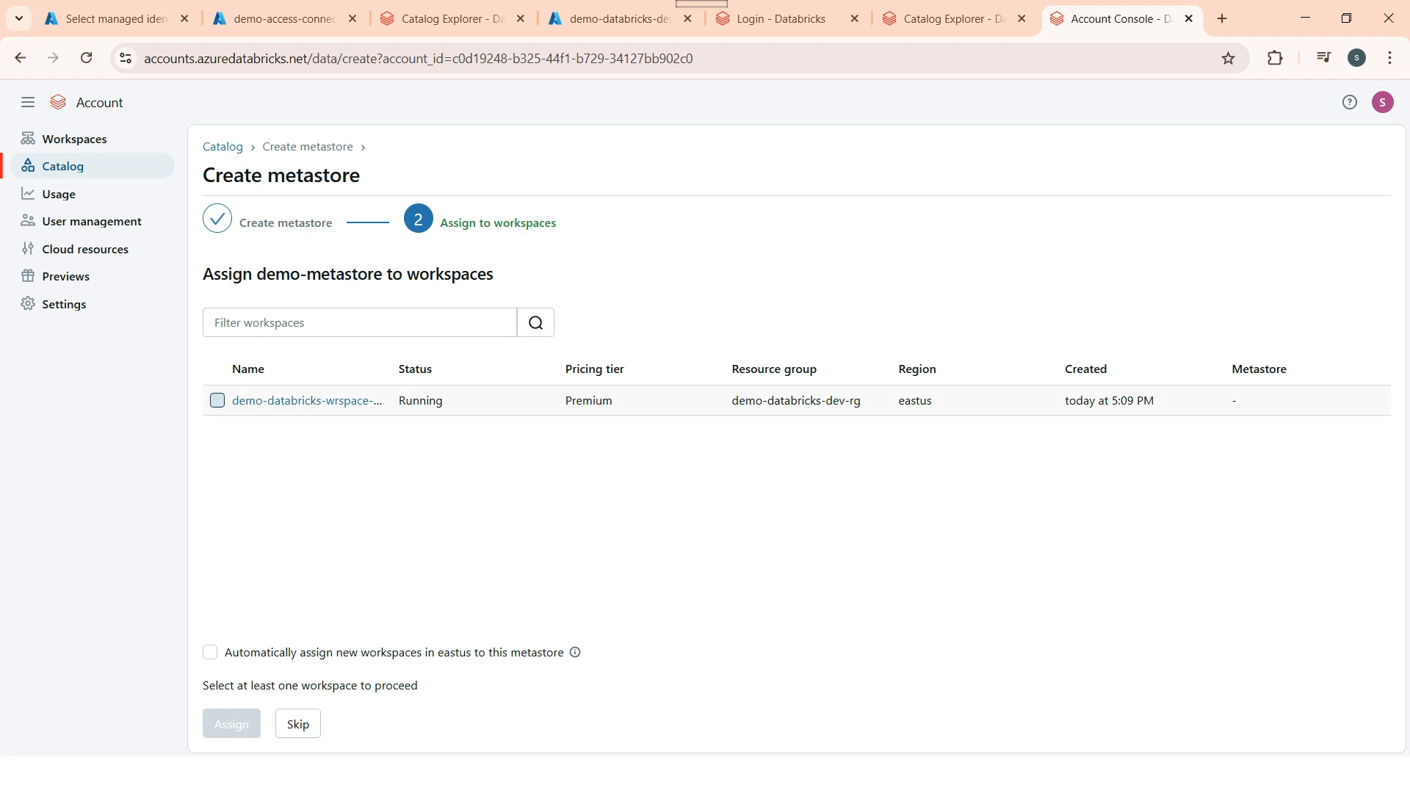
{"action": "left_click", "coordinate": [218, 400]}
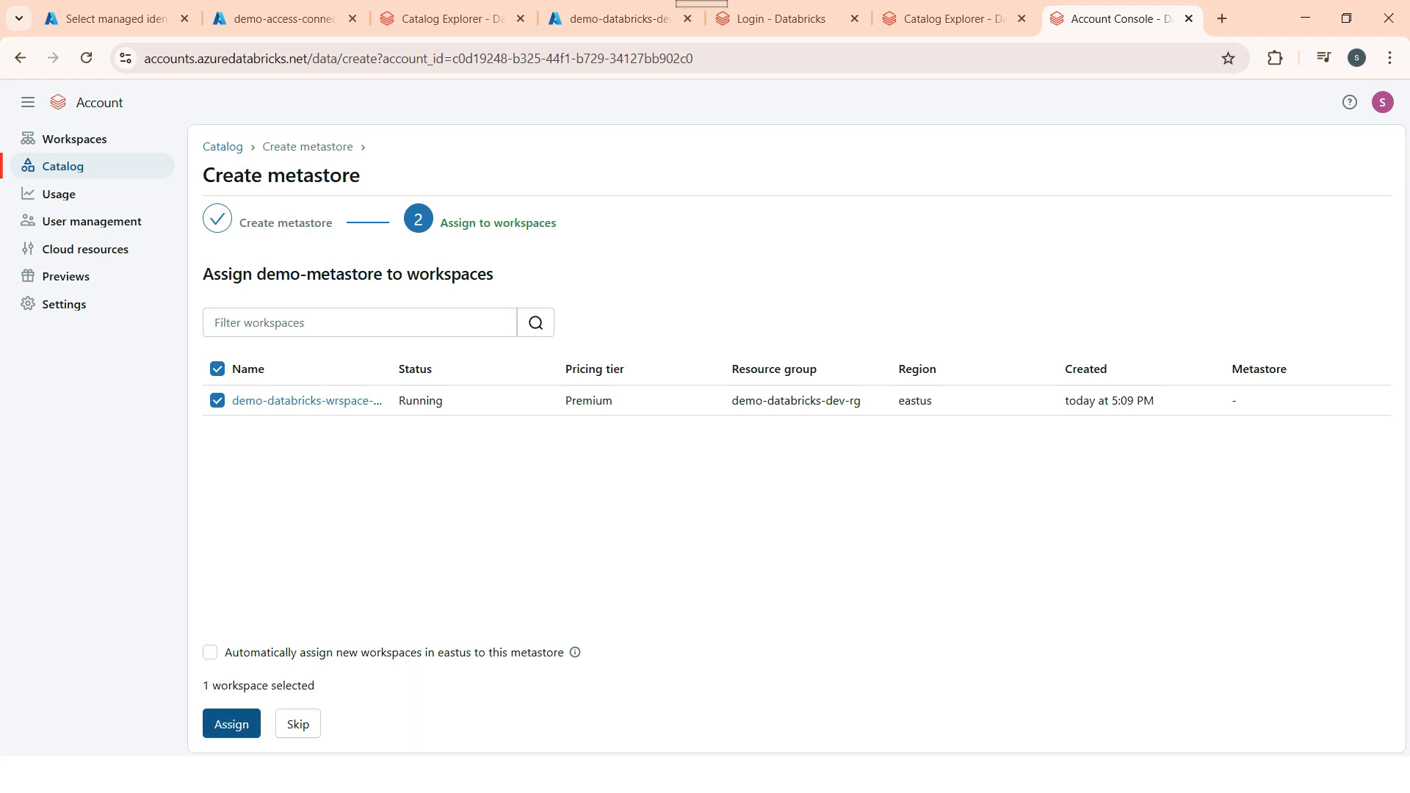
{"action": "left_click", "coordinate": [232, 724]}
{"action": "left_click", "coordinate": [946, 548]}
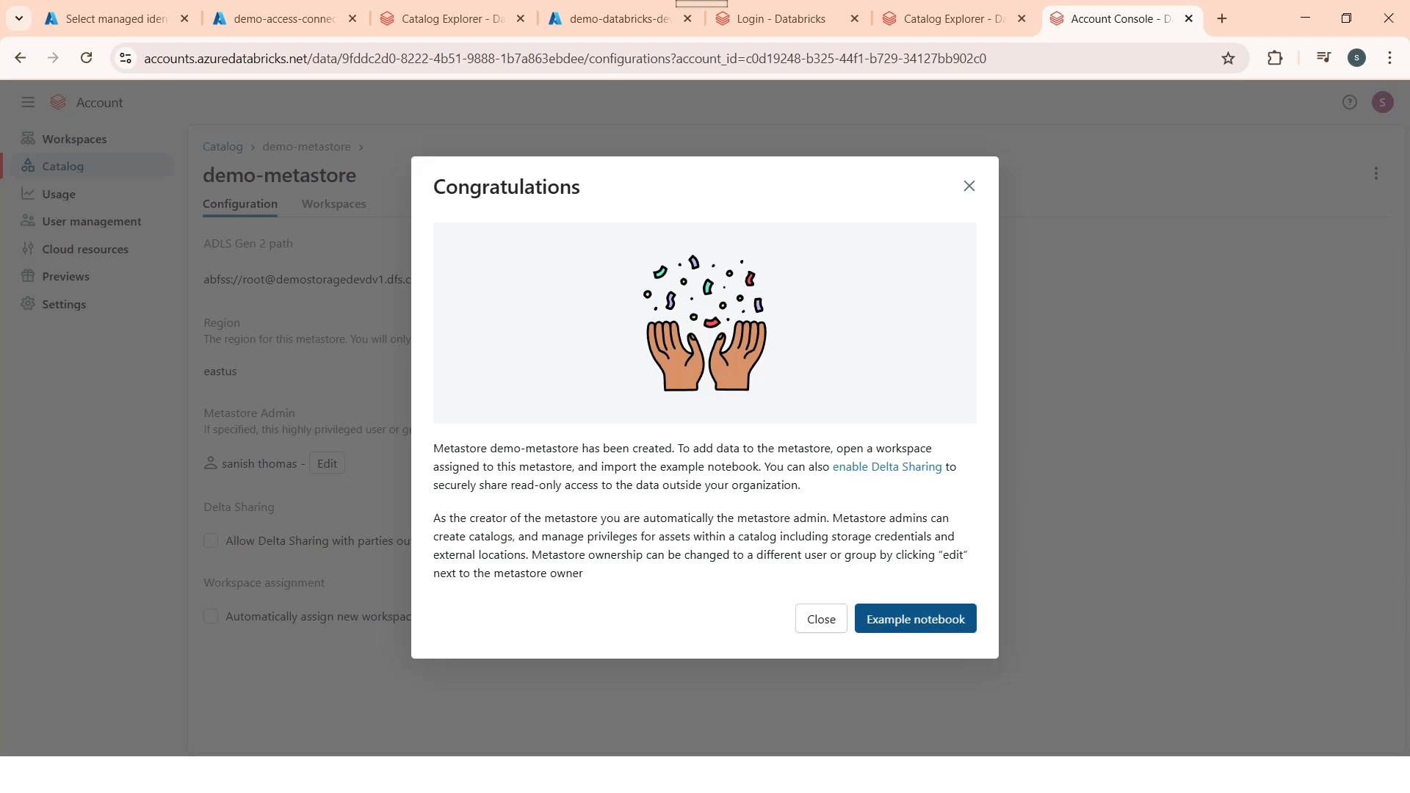
Step: Close the congratulations message and reload Catalog Explorer until main and system appear under My organization
{"action": "left_click", "coordinate": [970, 186]}
{"action": "left_click", "coordinate": [448, 18]}
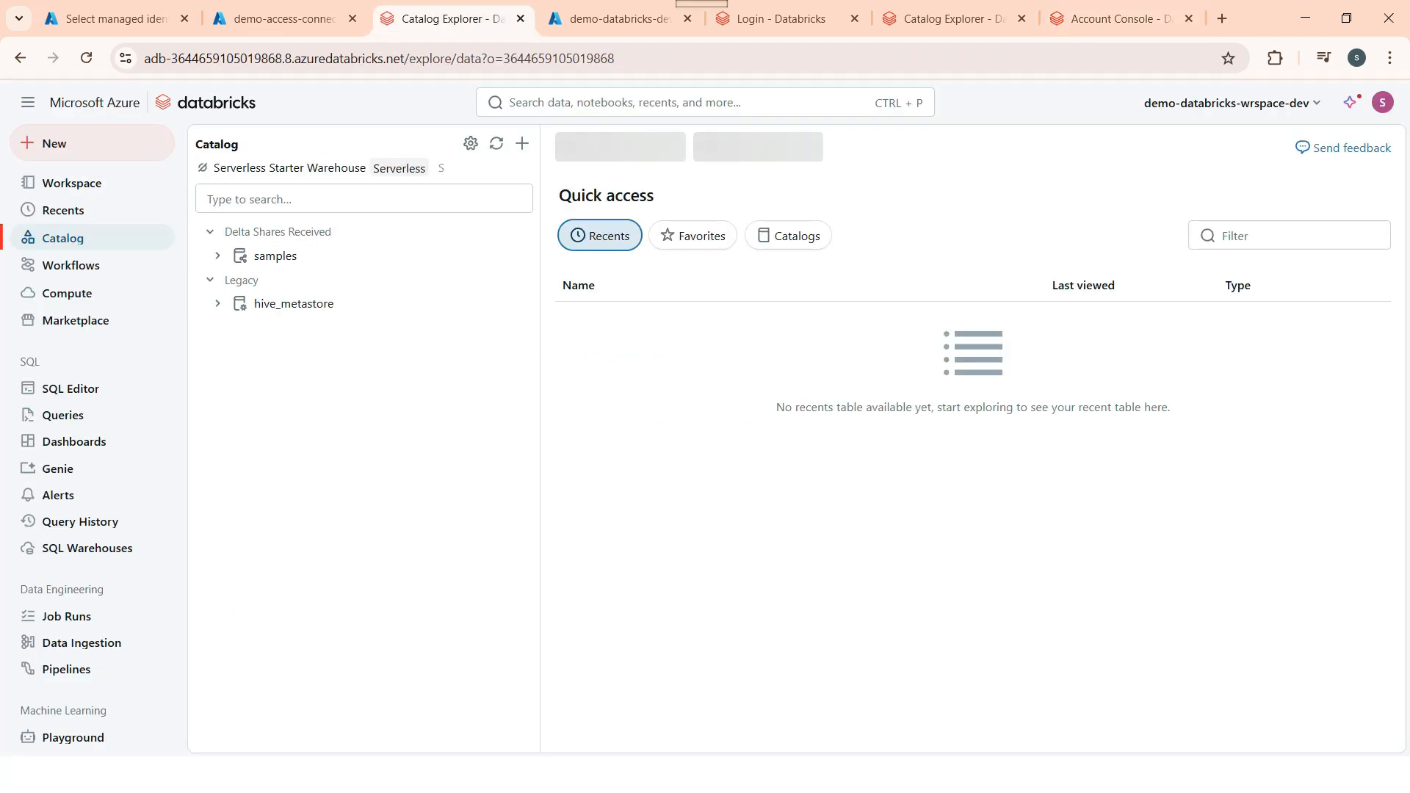
{"action": "left_click", "coordinate": [86, 58]}
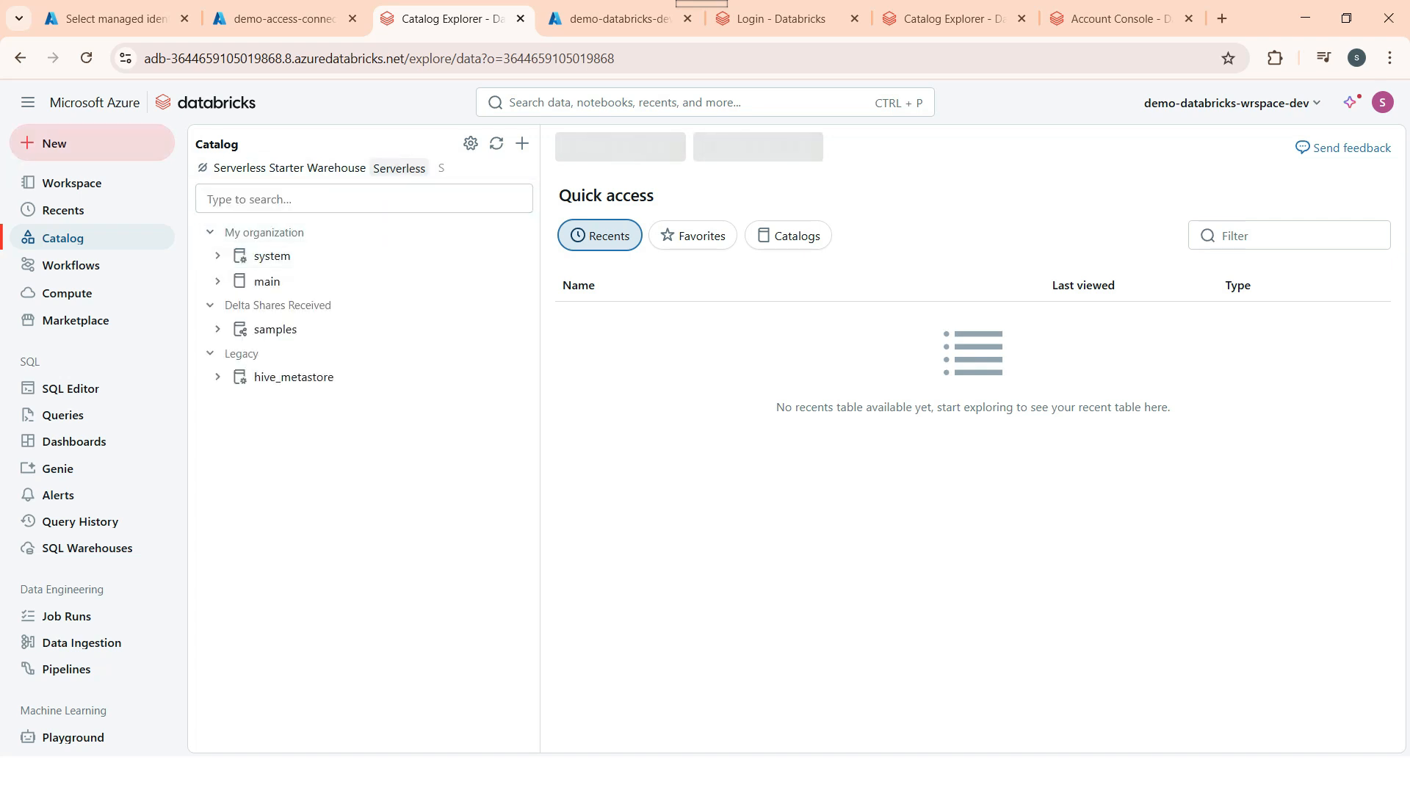
{"action": "left_click", "coordinate": [86, 58]}
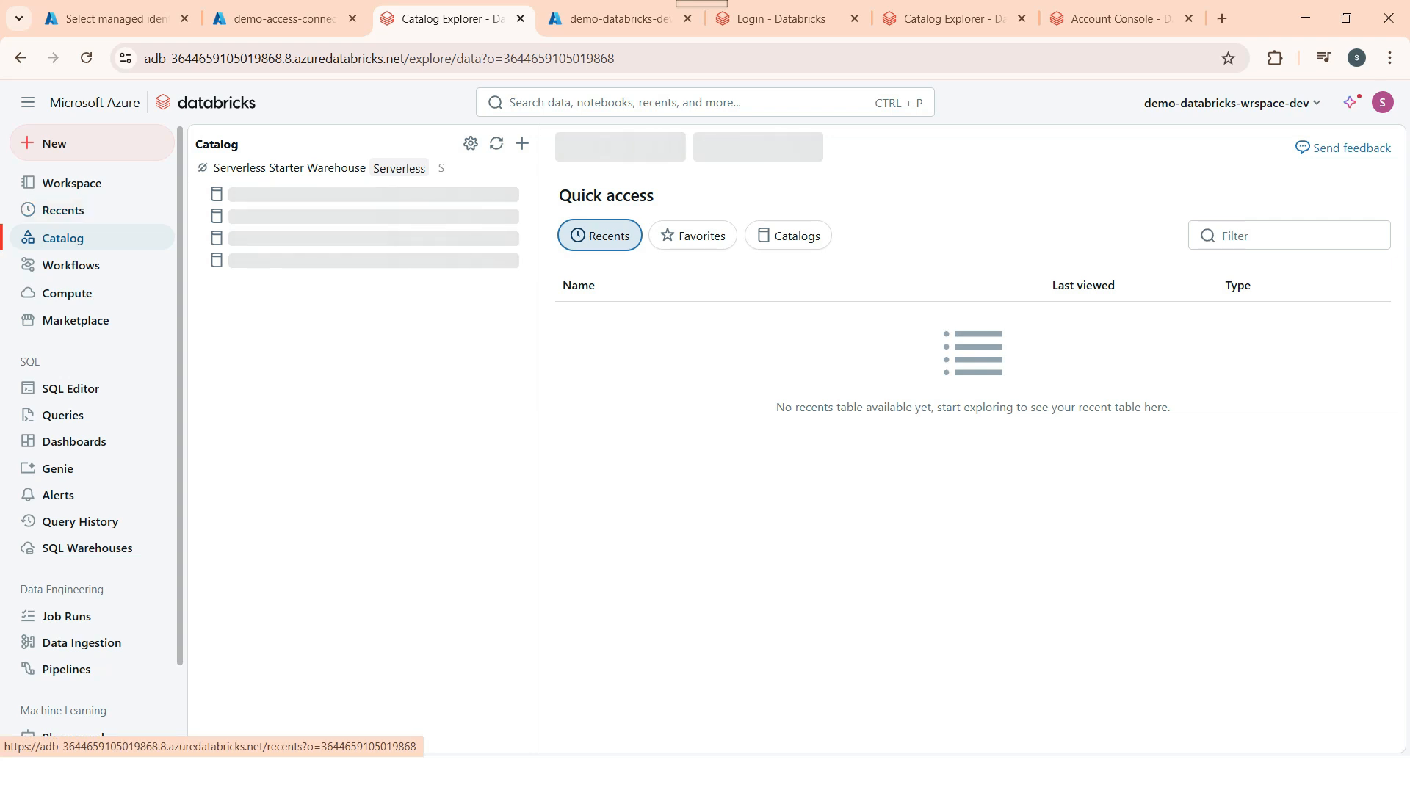
{"action": "left_click_drag", "start_coordinate": [539, 514], "coordinate": [585, 514]}
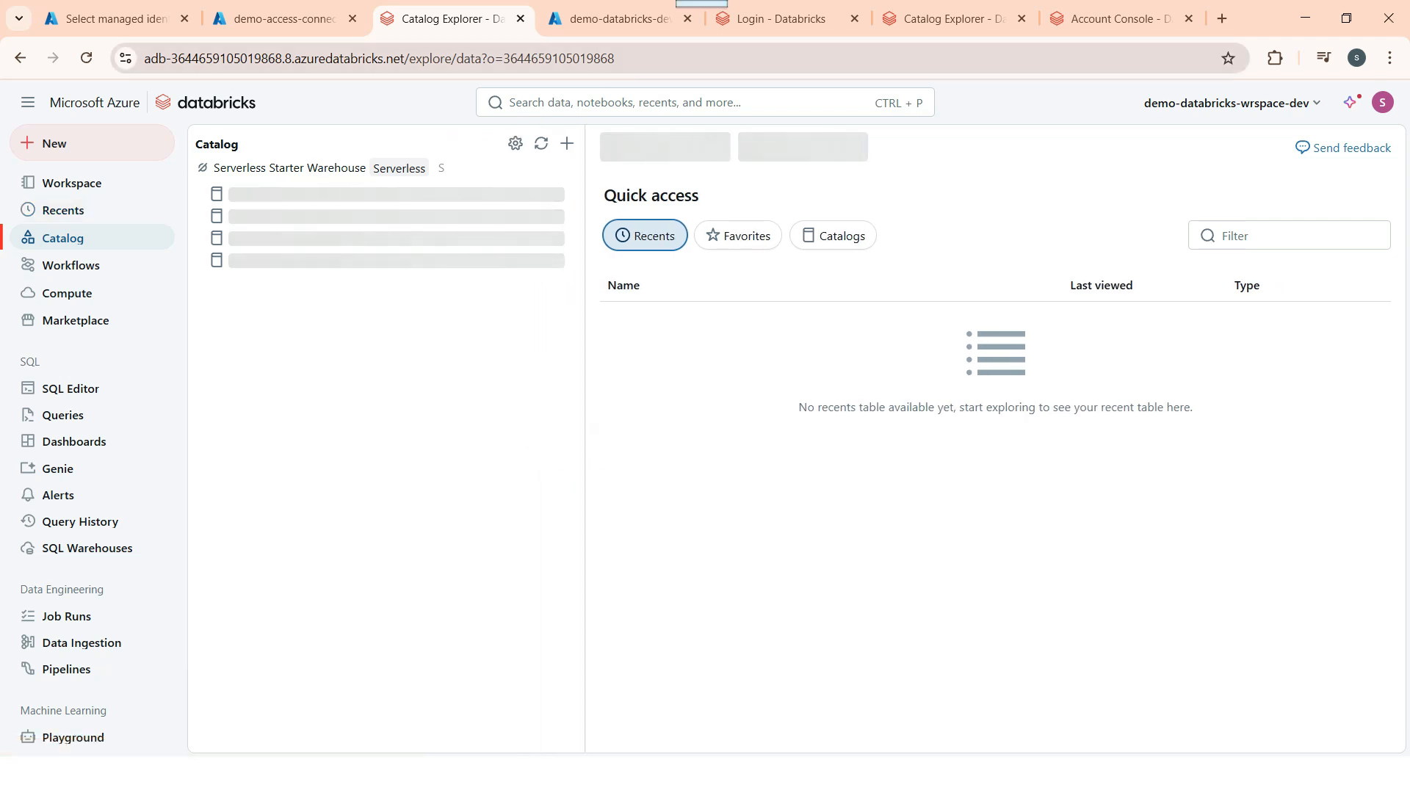
{"action": "key", "text": "ctrl+l"}
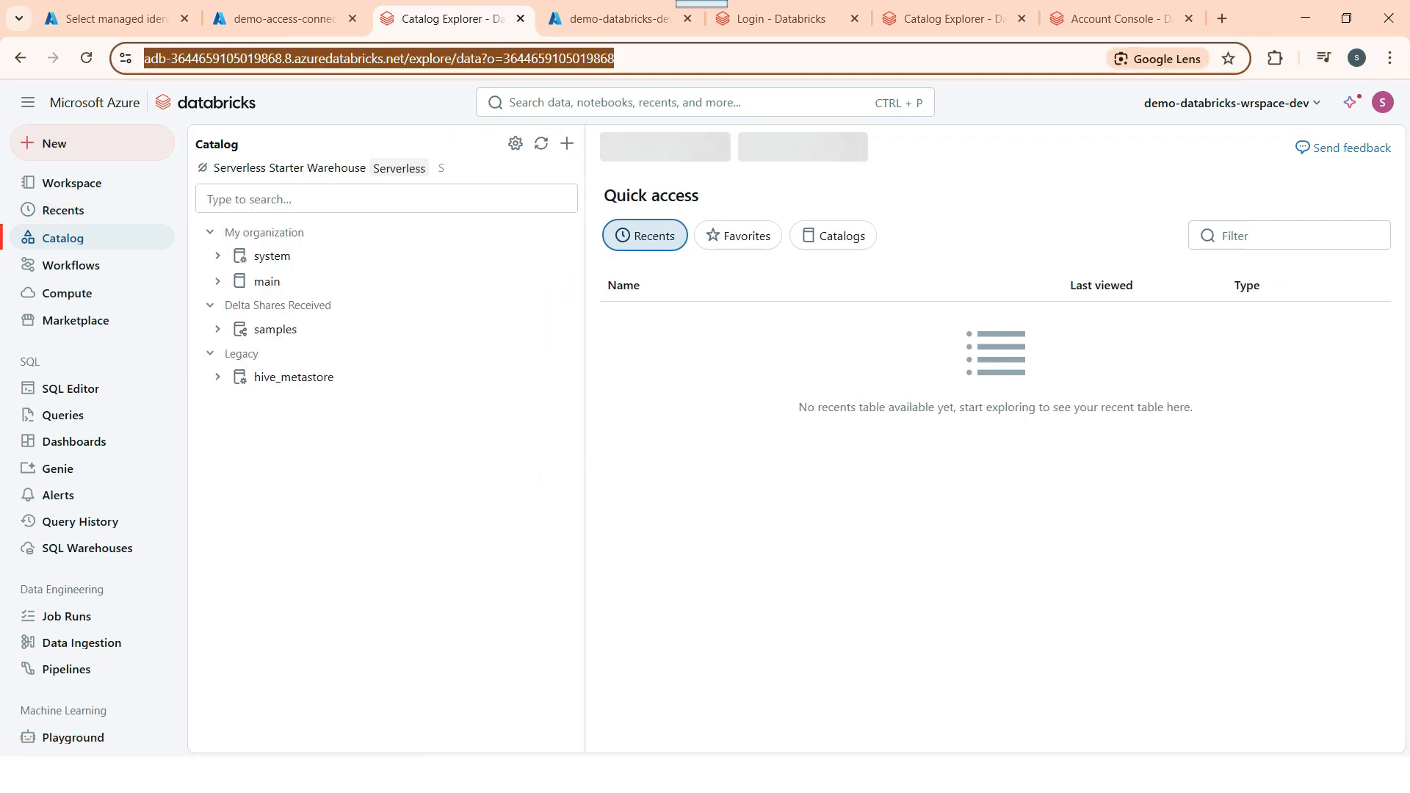
{"action": "left_click", "coordinate": [735, 506]}
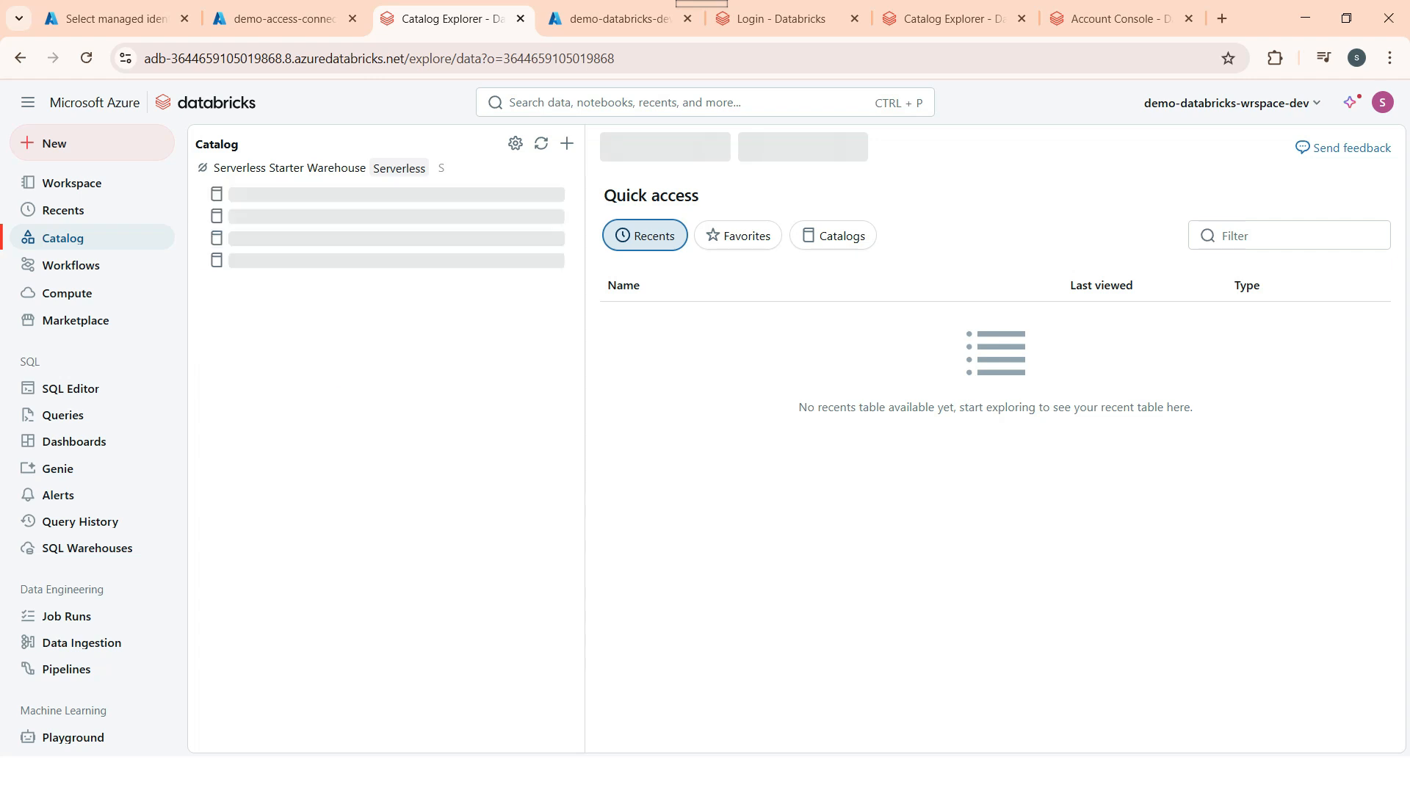
{"action": "key", "text": "ctrl+l"}
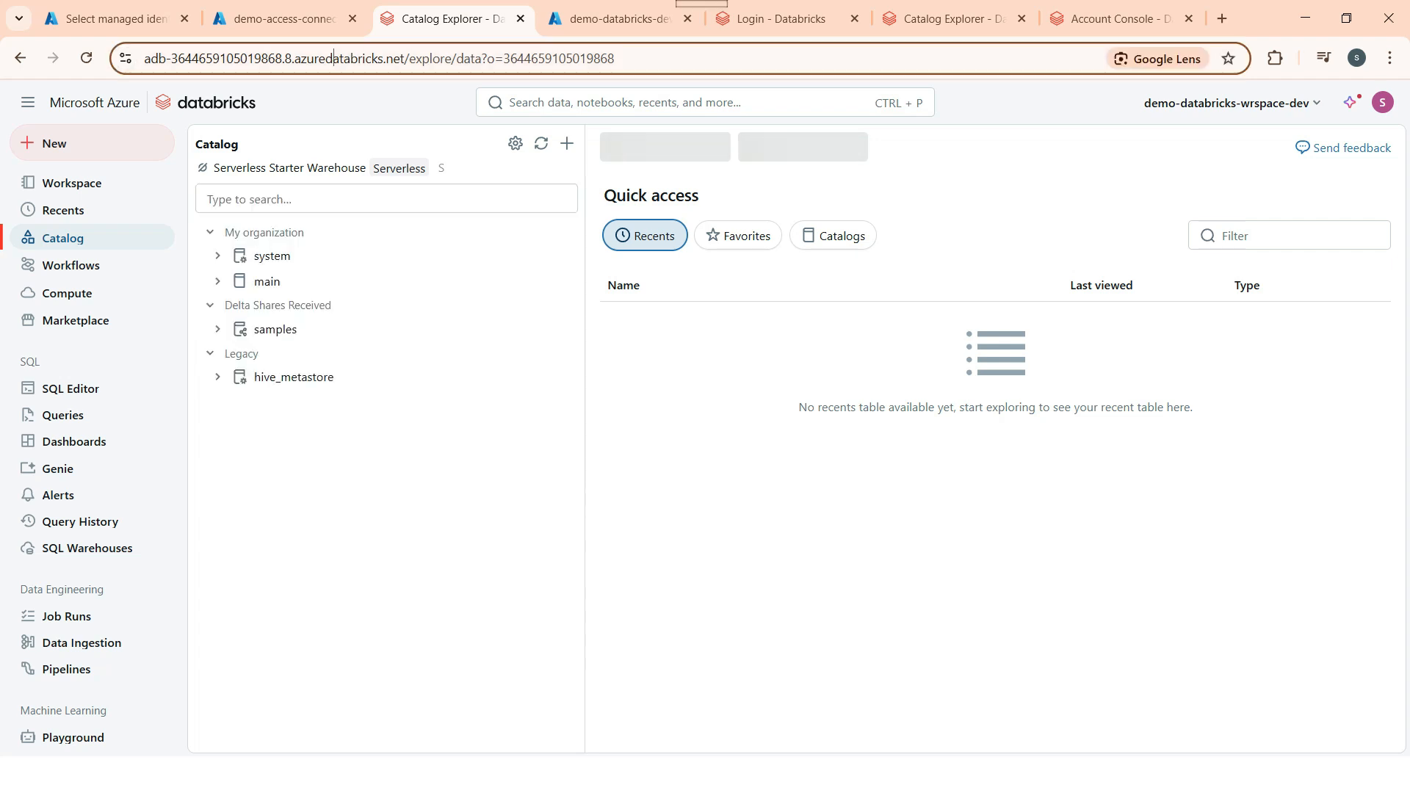